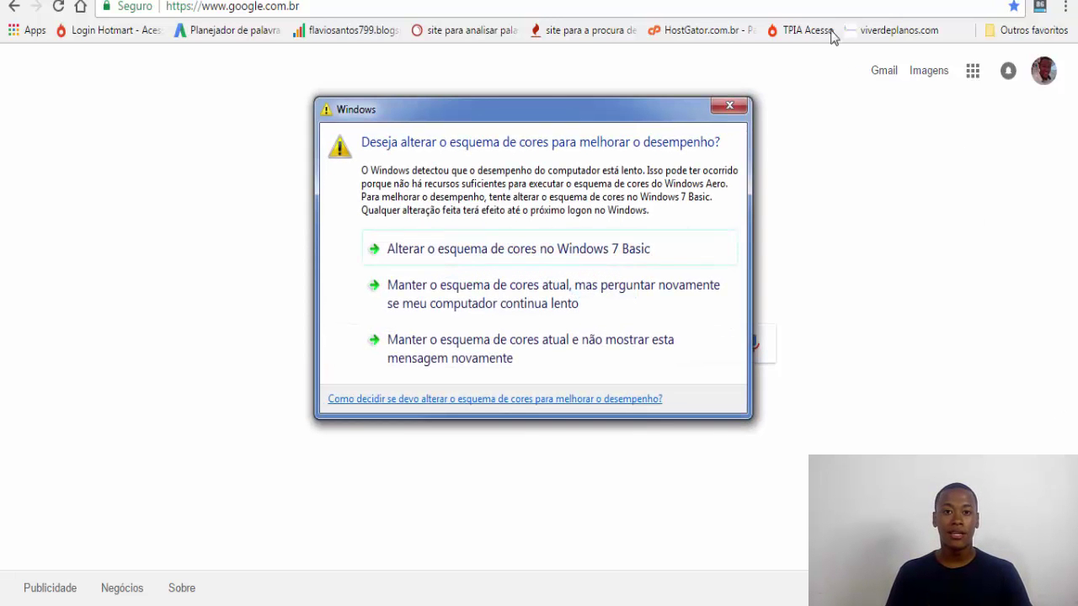
Step: Dismiss the Windows colour scheme prompt and get keyword ideas for the product or service "trabalha na internt"
{"action": "left_click", "coordinate": [726, 106]}
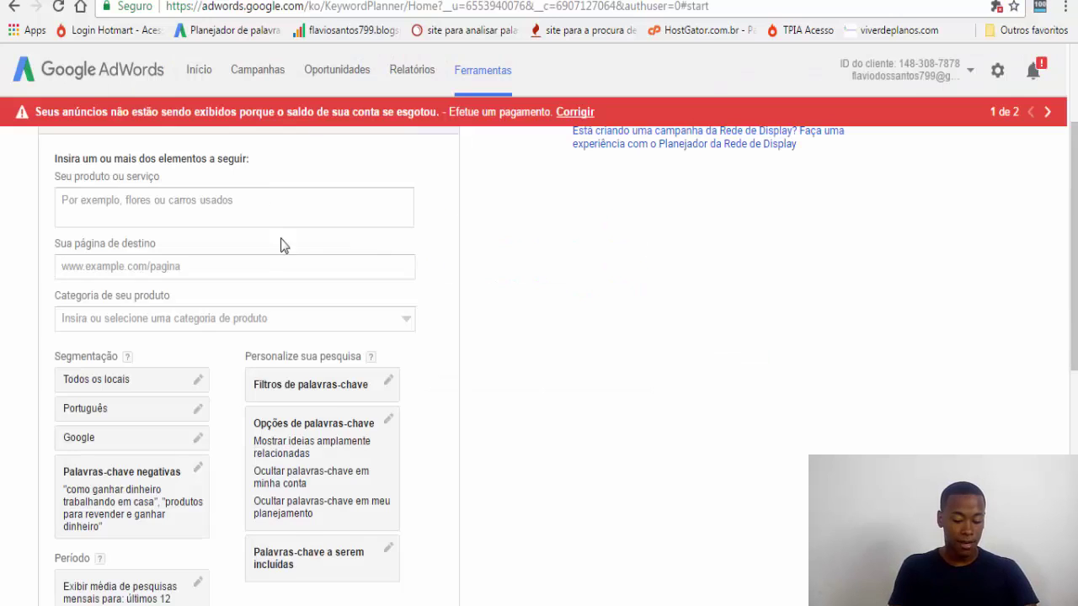
{"action": "left_click", "coordinate": [254, 218]}
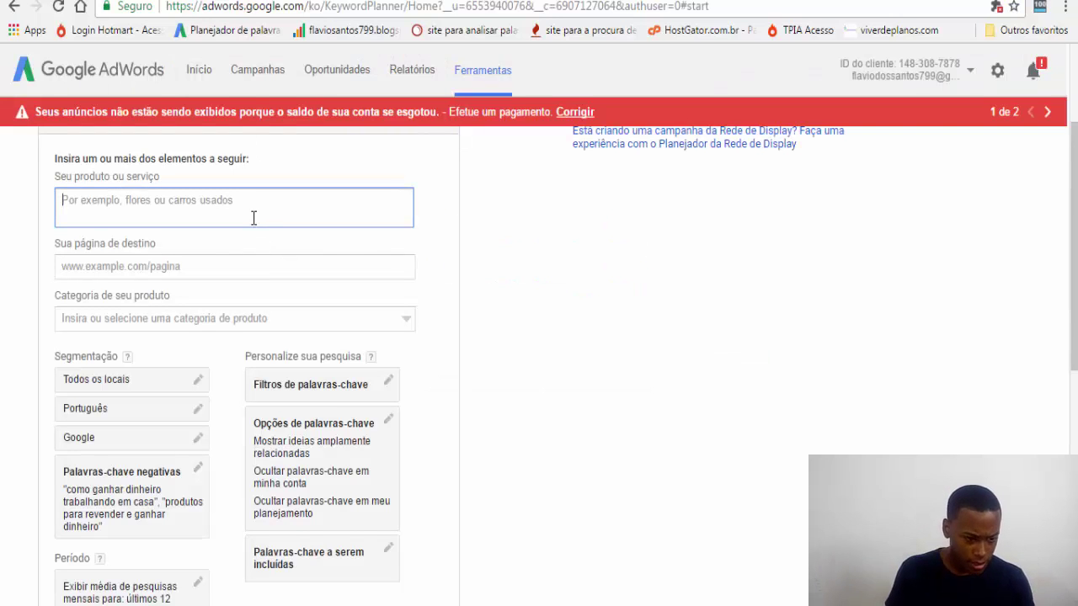
{"action": "type", "text": "trabalha"}
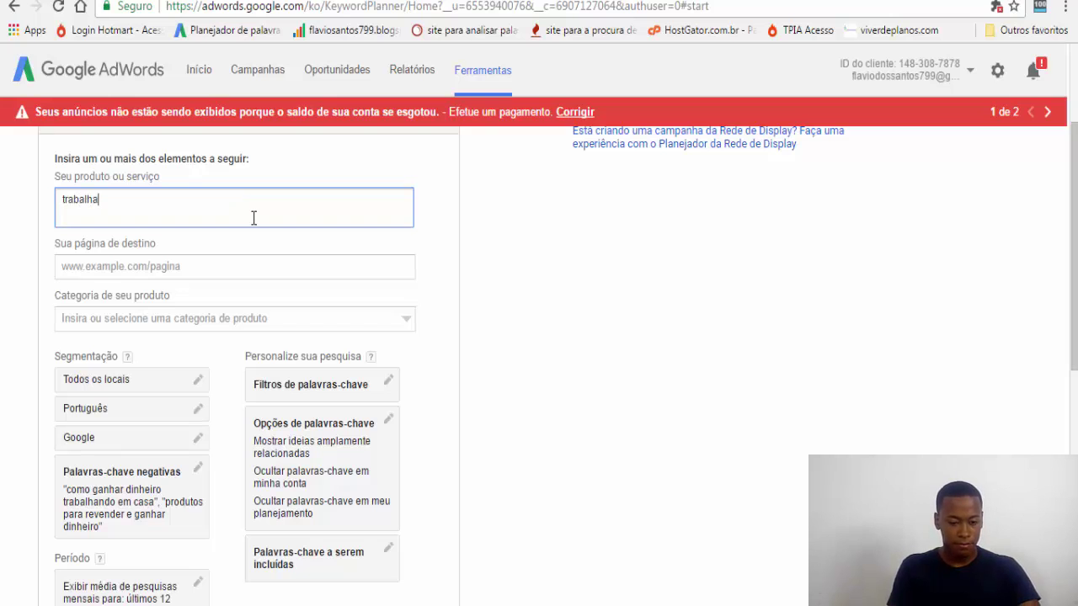
{"action": "scroll", "coordinate": [254, 218], "scroll_direction": "down", "scroll_amount": 7}
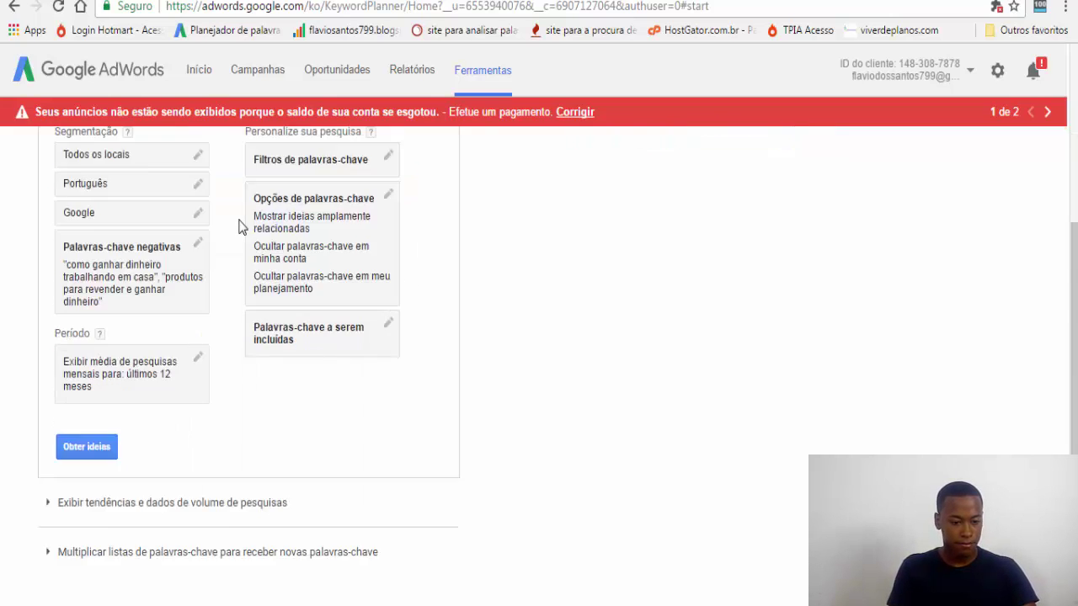
{"action": "scroll", "coordinate": [191, 245], "scroll_direction": "up", "scroll_amount": 8}
{"action": "type", "text": "a "}
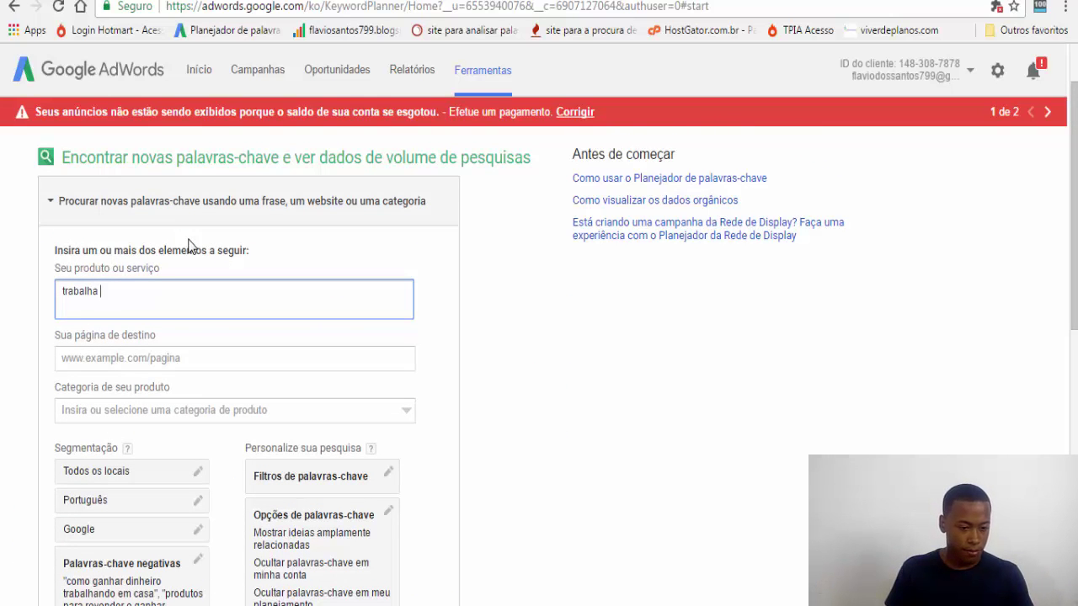
{"action": "type", "text": "na internt"}
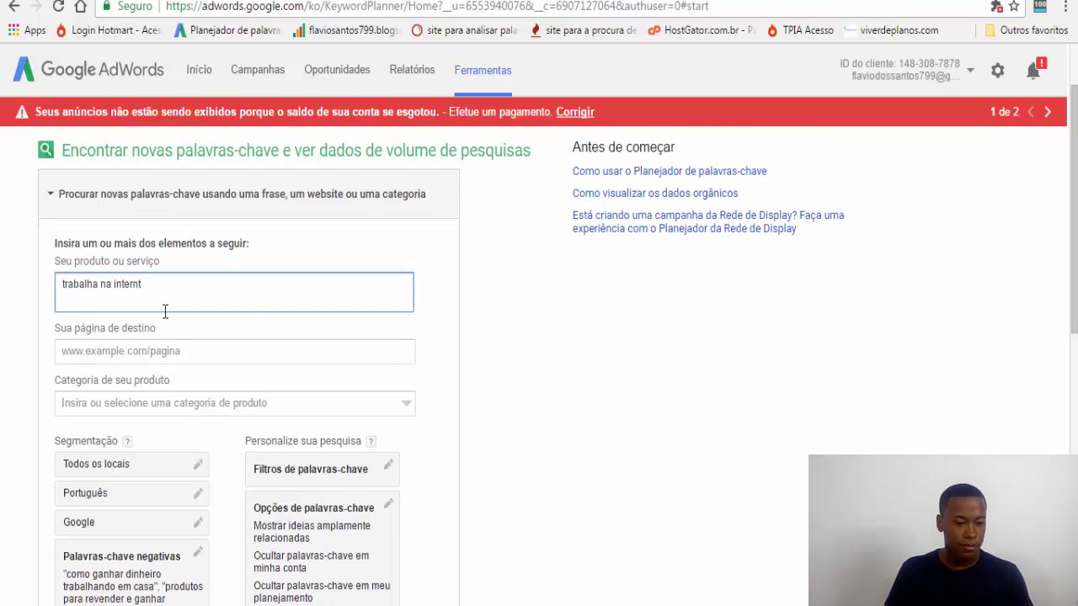
{"action": "scroll", "coordinate": [165, 311], "scroll_direction": "down", "scroll_amount": 5}
{"action": "scroll", "coordinate": [163, 325], "scroll_direction": "up", "scroll_amount": 4}
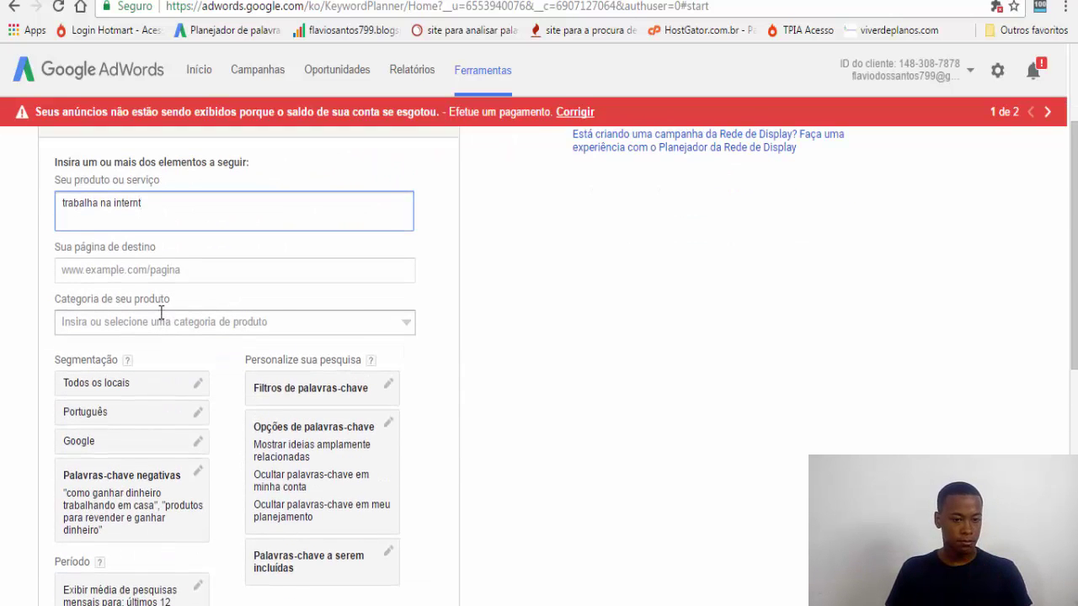
{"action": "scroll", "coordinate": [160, 325], "scroll_direction": "down", "scroll_amount": 5}
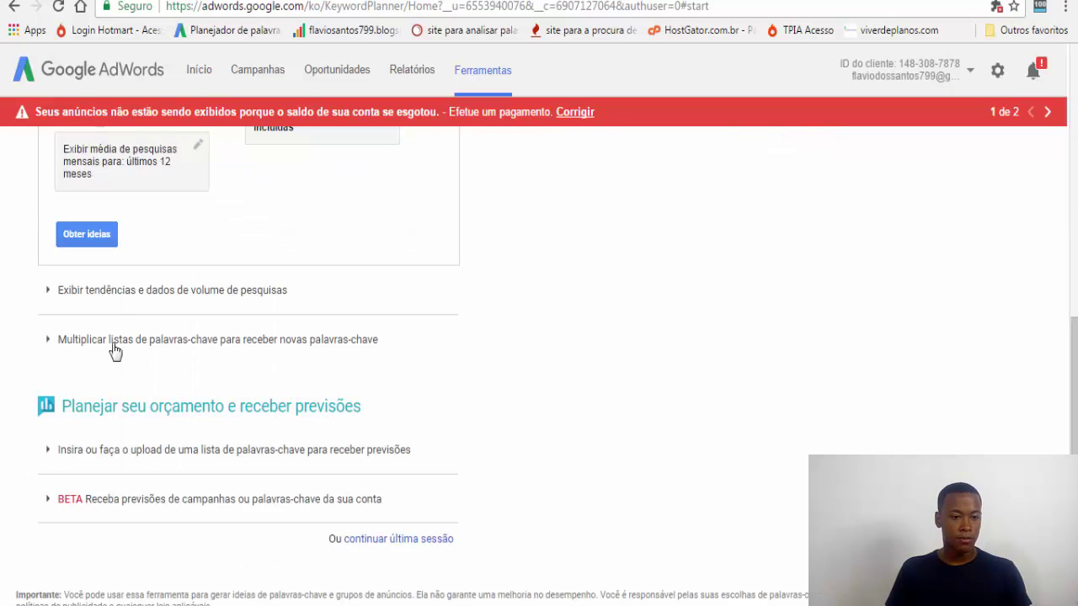
{"action": "left_click", "coordinate": [104, 243]}
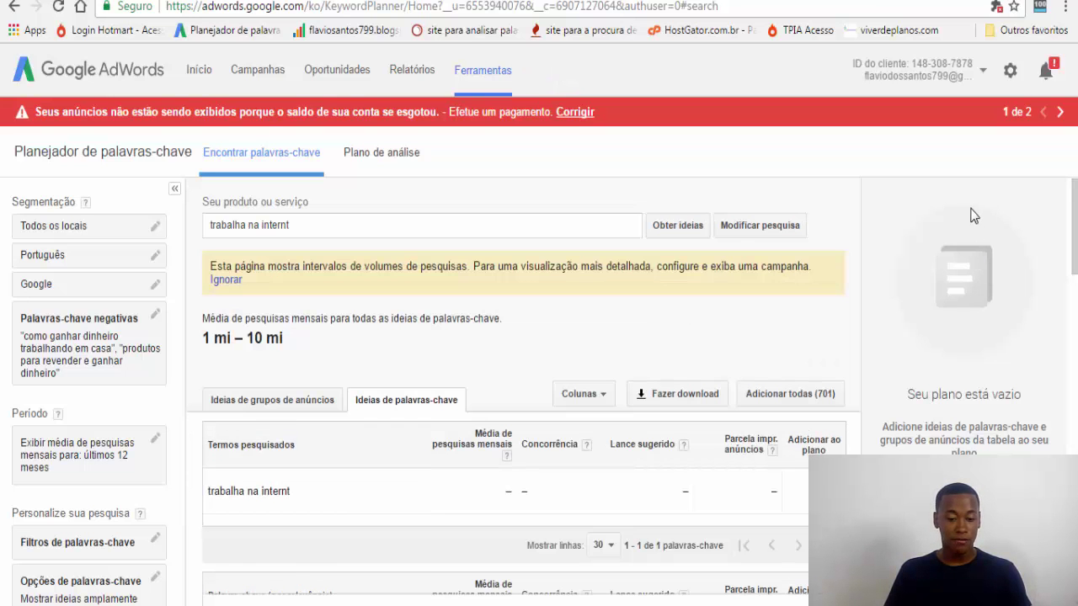
Step: Examine the average monthly searches for "como ganhar dinheiro" in the keyword ideas list
{"action": "scroll", "coordinate": [635, 320], "scroll_direction": "down", "scroll_amount": 3}
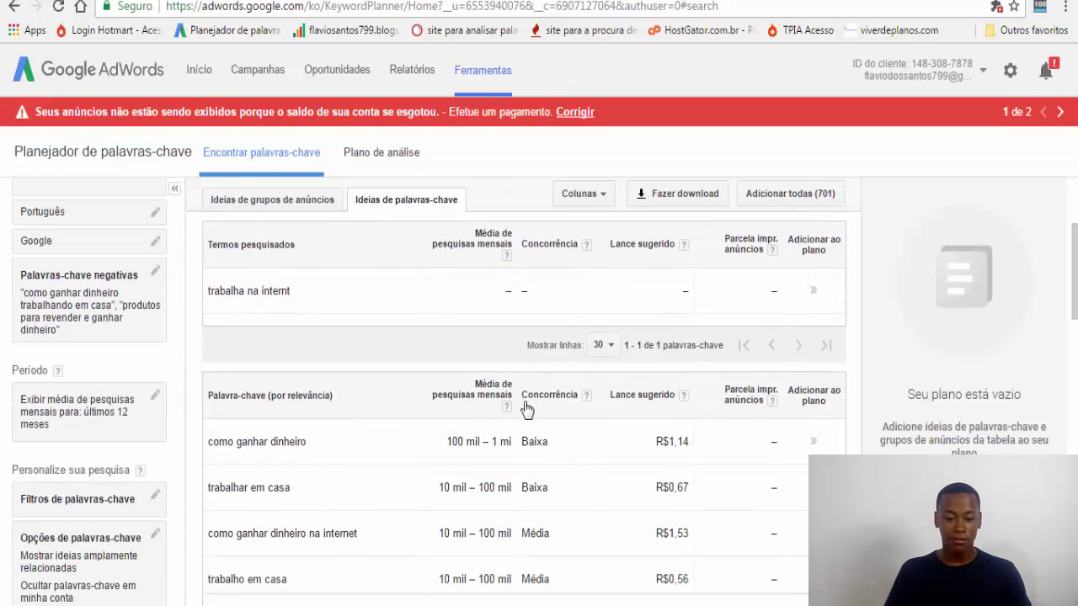
{"action": "scroll", "coordinate": [505, 413], "scroll_direction": "down", "scroll_amount": 1}
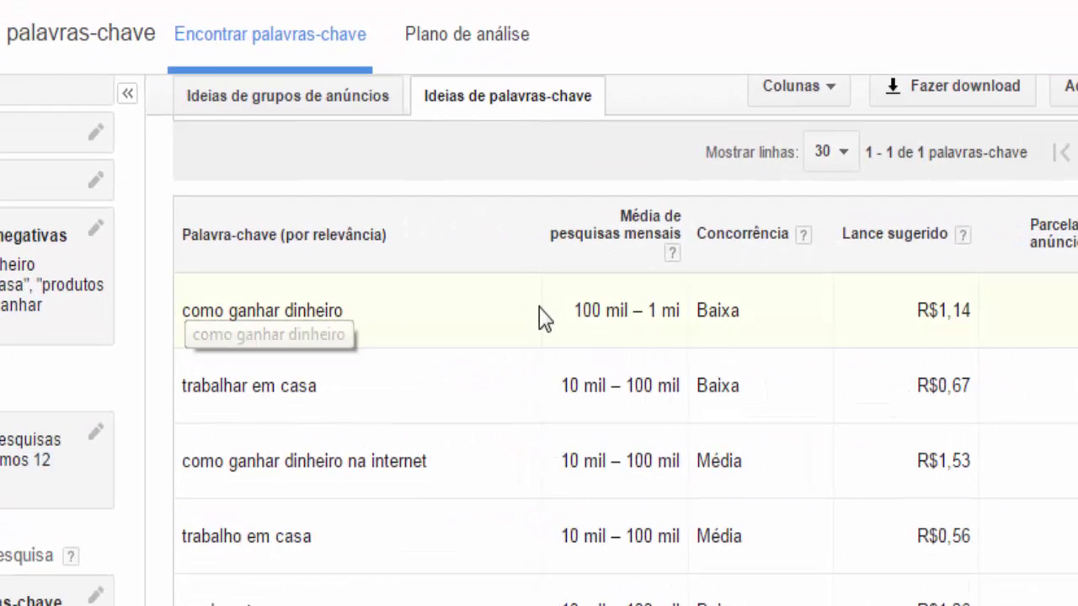
{"action": "left_click_drag", "start_coordinate": [578, 310], "coordinate": [683, 308]}
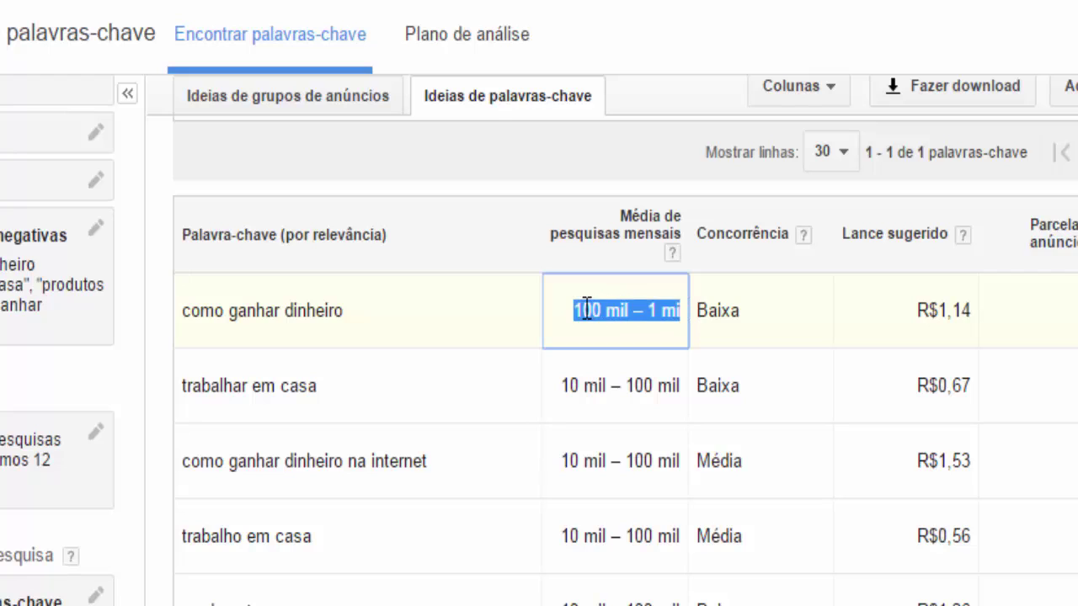
{"action": "left_click", "coordinate": [550, 318]}
{"action": "mouse_move", "coordinate": [561, 389]}
{"action": "left_mouse_down"}
{"action": "mouse_move", "coordinate": [583, 385]}
{"action": "mouse_move", "coordinate": [556, 385]}
{"action": "left_mouse_up"}
{"action": "left_click", "coordinate": [595, 310]}
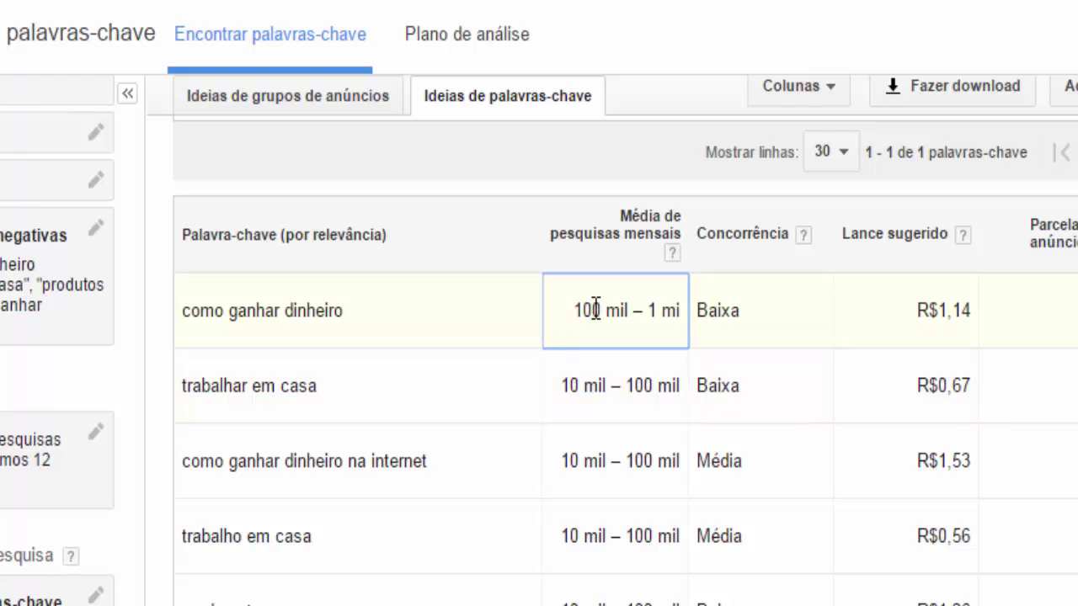
Step: Examine the competition level and average monthly searches for "trabalhar em casa" and compare them with the neighbouring keyword ideas
{"action": "scroll", "coordinate": [598, 315], "scroll_direction": "down", "scroll_amount": 3}
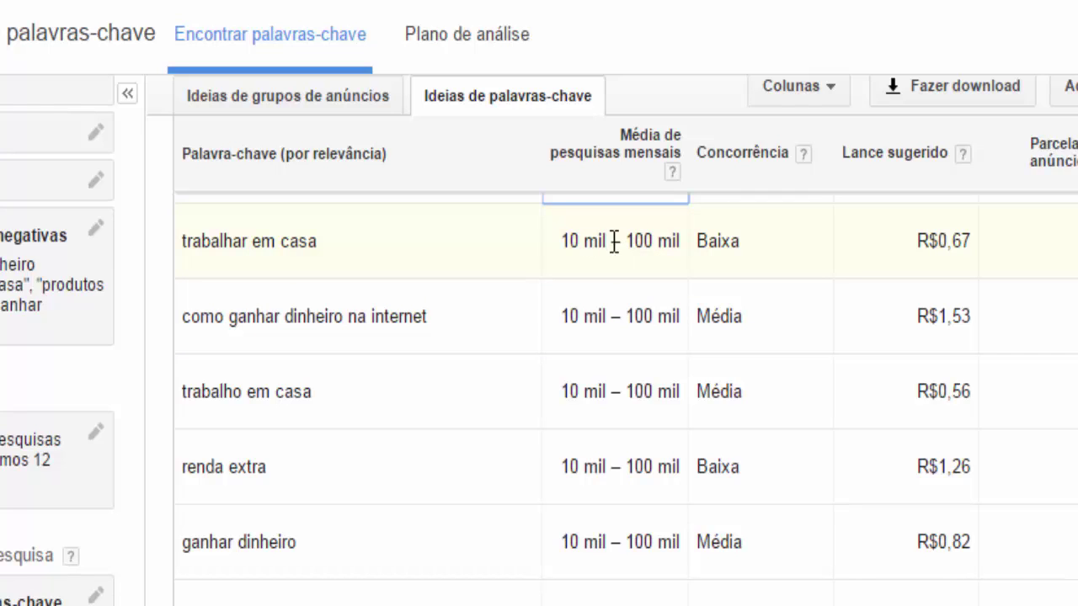
{"action": "left_click", "coordinate": [705, 231]}
{"action": "double_click", "coordinate": [705, 235]}
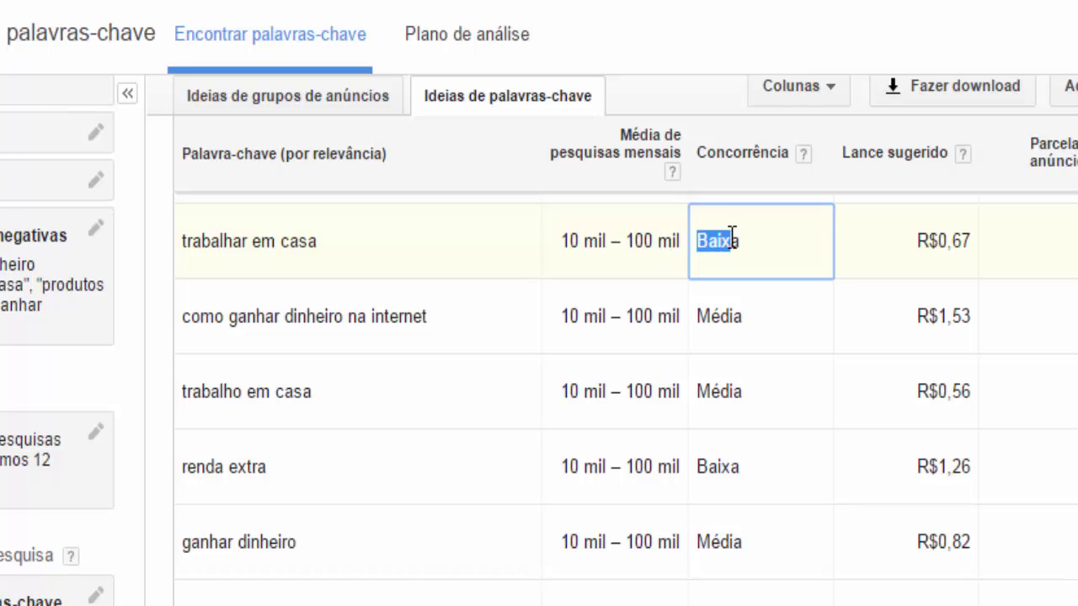
{"action": "left_click", "coordinate": [662, 240]}
{"action": "scroll", "coordinate": [724, 345], "scroll_direction": "down", "scroll_amount": 3}
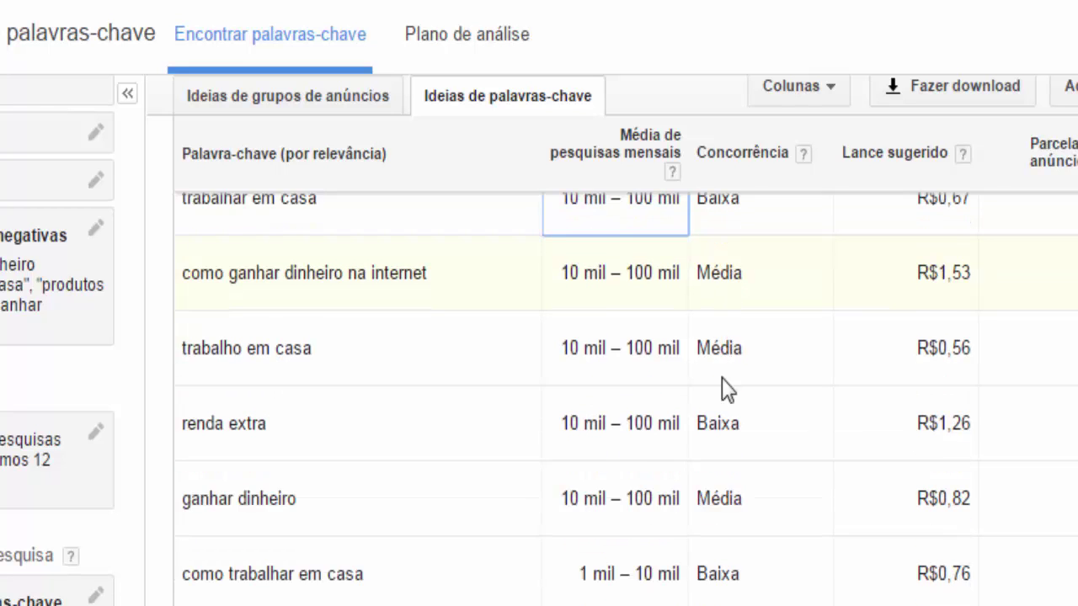
{"action": "scroll", "coordinate": [725, 370], "scroll_direction": "up", "scroll_amount": 4}
{"action": "scroll", "coordinate": [721, 164], "scroll_direction": "up", "scroll_amount": 2}
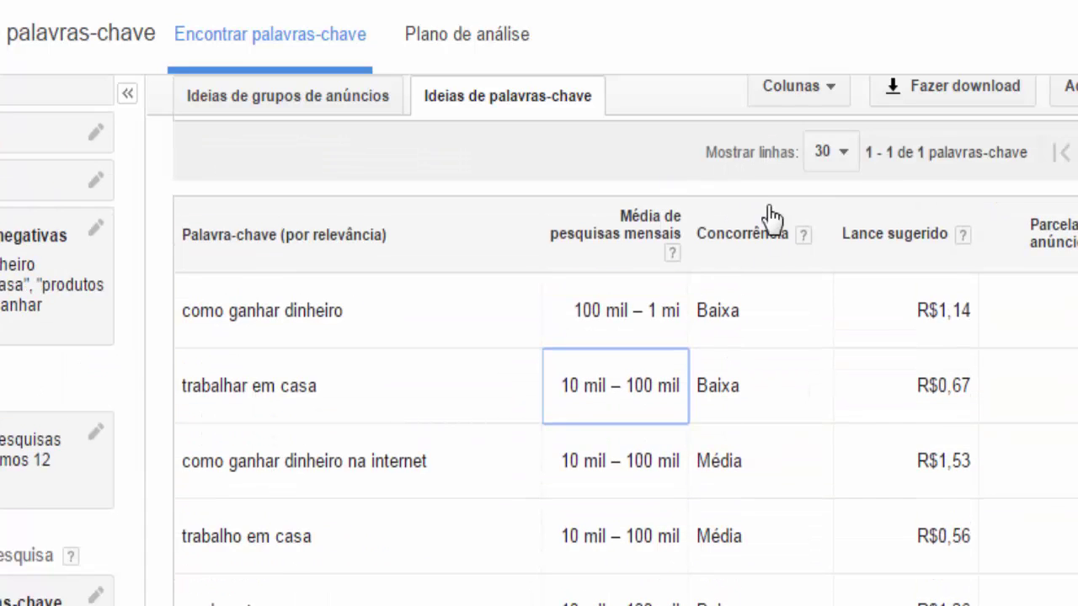
{"action": "scroll", "coordinate": [758, 243], "scroll_direction": "down", "scroll_amount": 3}
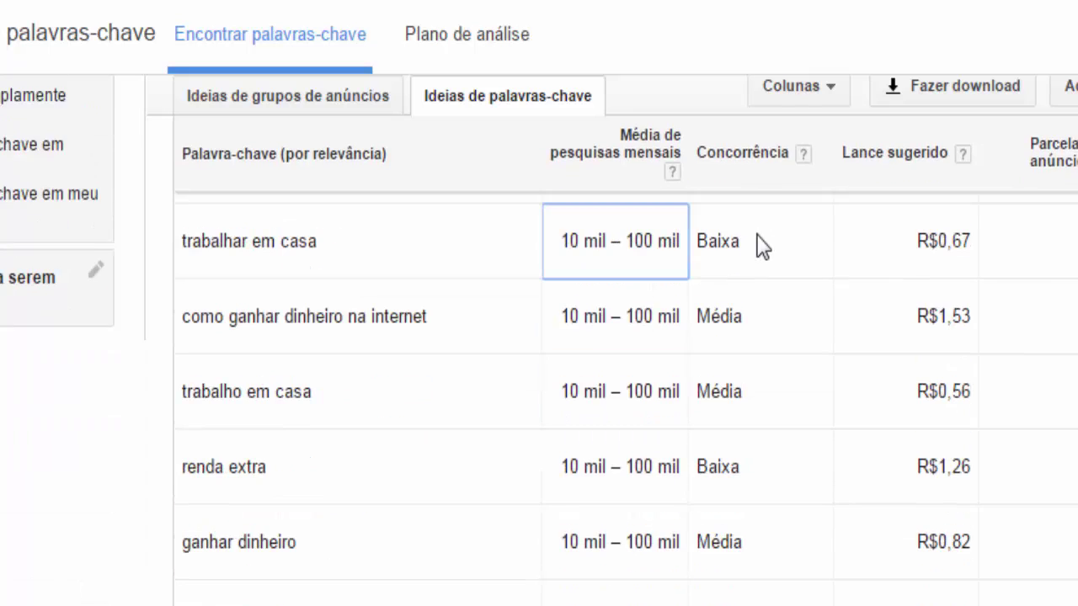
{"action": "mouse_move", "coordinate": [567, 240]}
{"action": "left_mouse_down"}
{"action": "mouse_move", "coordinate": [683, 227]}
{"action": "mouse_move", "coordinate": [569, 226]}
{"action": "left_mouse_up"}
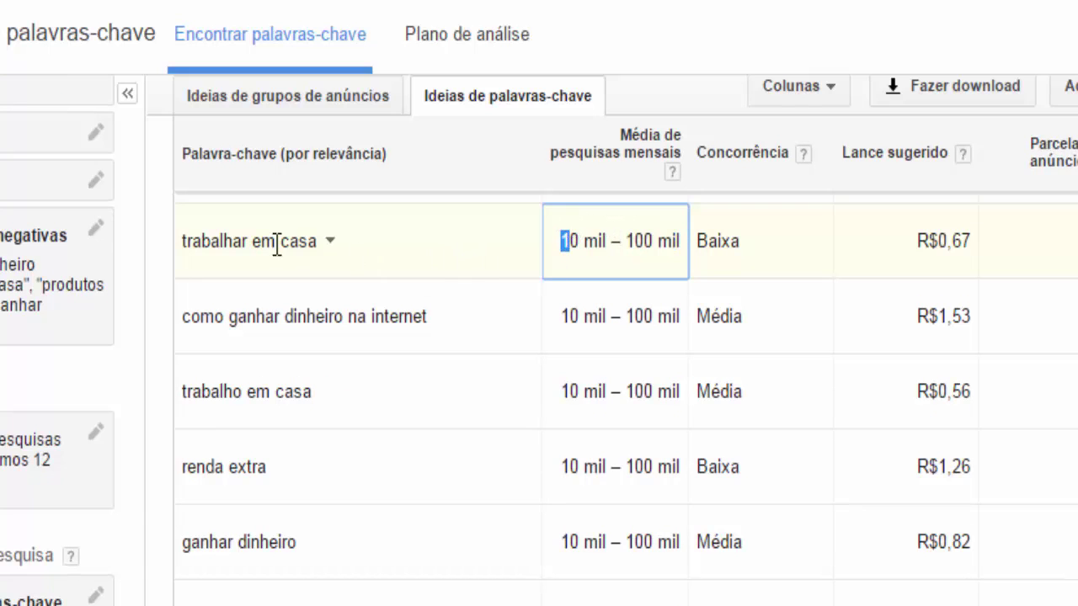
{"action": "left_click", "coordinate": [592, 236]}
Step: Copy the keyword "como trabalhar em casa" from the ideas list and switch to the topic search in Google Trends
{"action": "scroll", "coordinate": [640, 444], "scroll_direction": "down", "scroll_amount": 1}
{"action": "scroll", "coordinate": [385, 380], "scroll_direction": "down", "scroll_amount": 1}
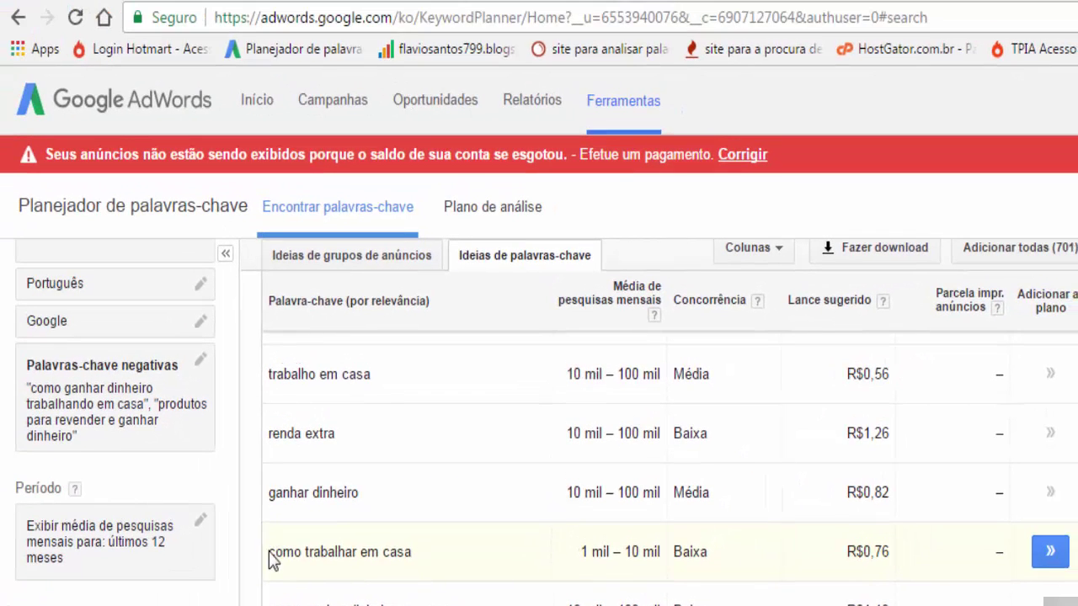
{"action": "left_click", "coordinate": [270, 552]}
{"action": "left_click_drag", "start_coordinate": [269, 551], "coordinate": [414, 560]}
{"action": "key", "text": "ctrl+c"}
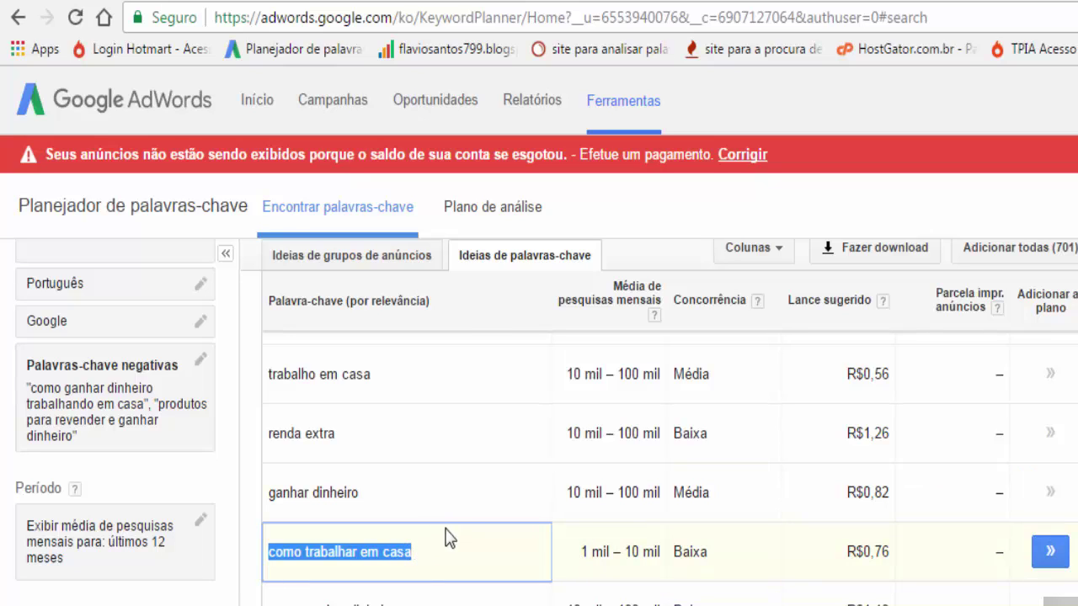
{"action": "left_click", "coordinate": [402, 2]}
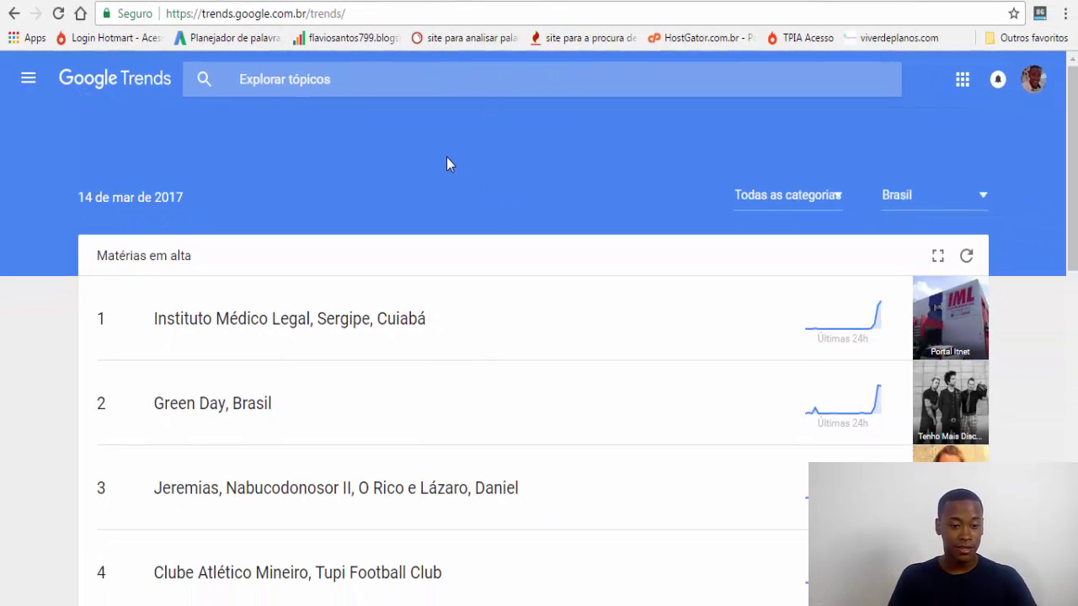
{"action": "left_click", "coordinate": [382, 77]}
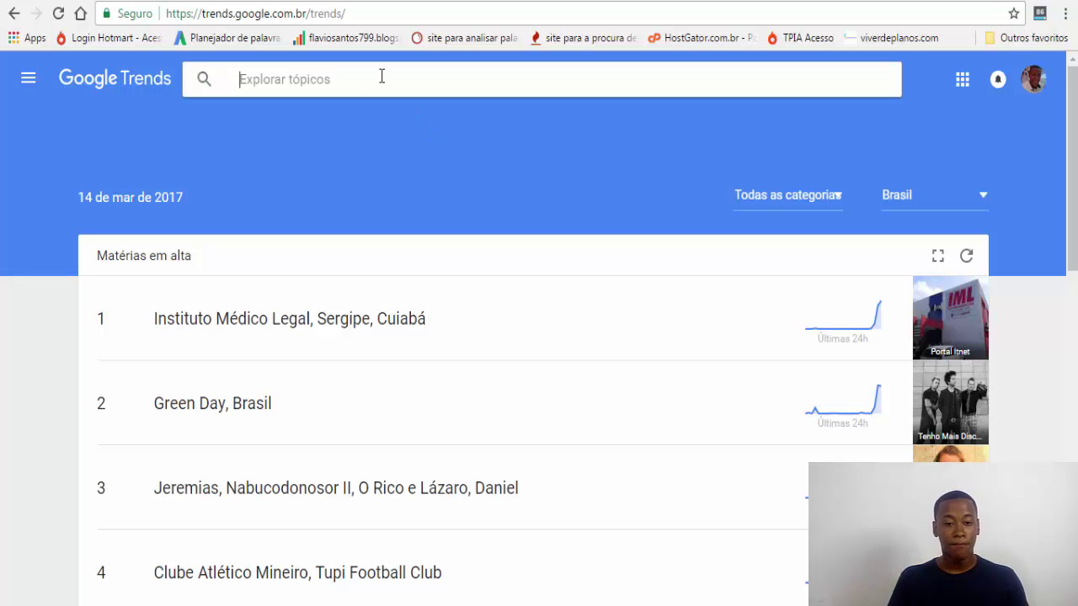
{"action": "type", "text": "trends"}
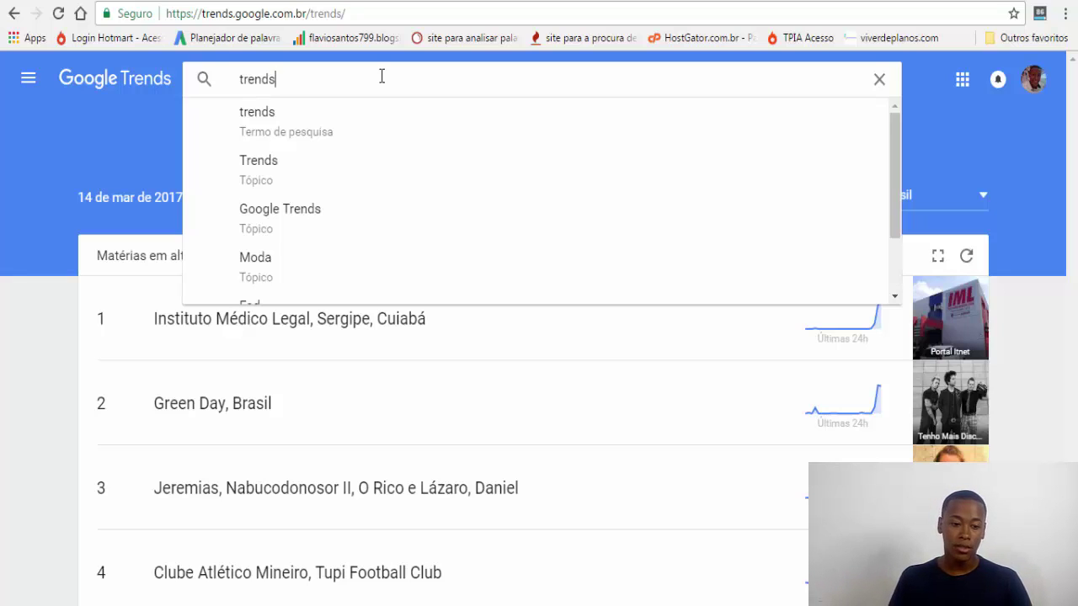
{"action": "key", "text": "BackSpace"}
{"action": "key", "text": "BackSpace"}
{"action": "key", "text": "BackSpace"}
{"action": "key", "text": "BackSpace"}
{"action": "key", "text": "BackSpace"}
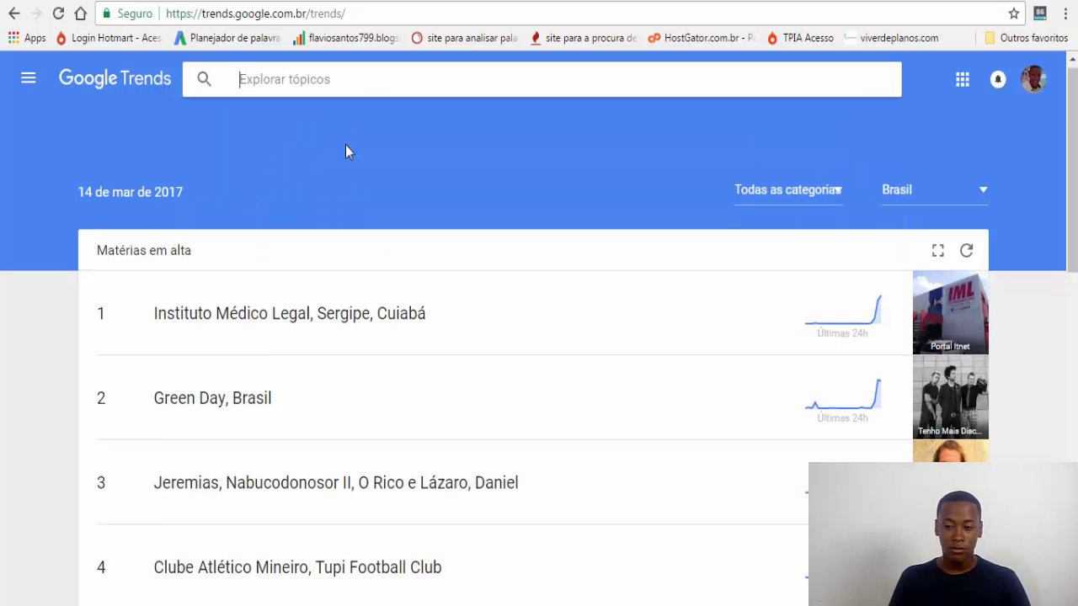
Step: Search Google Trends for the copied keyword "como trabalhar em casa"
{"action": "scroll", "coordinate": [345, 156], "scroll_direction": "down", "scroll_amount": 5}
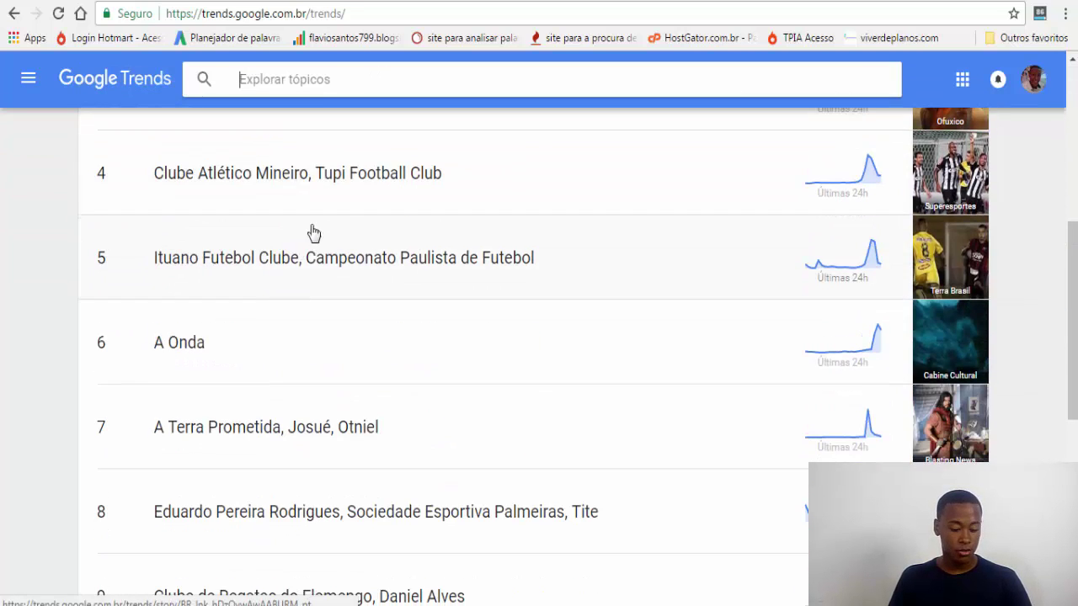
{"action": "left_click_drag", "start_coordinate": [1072, 281], "coordinate": [1075, 126]}
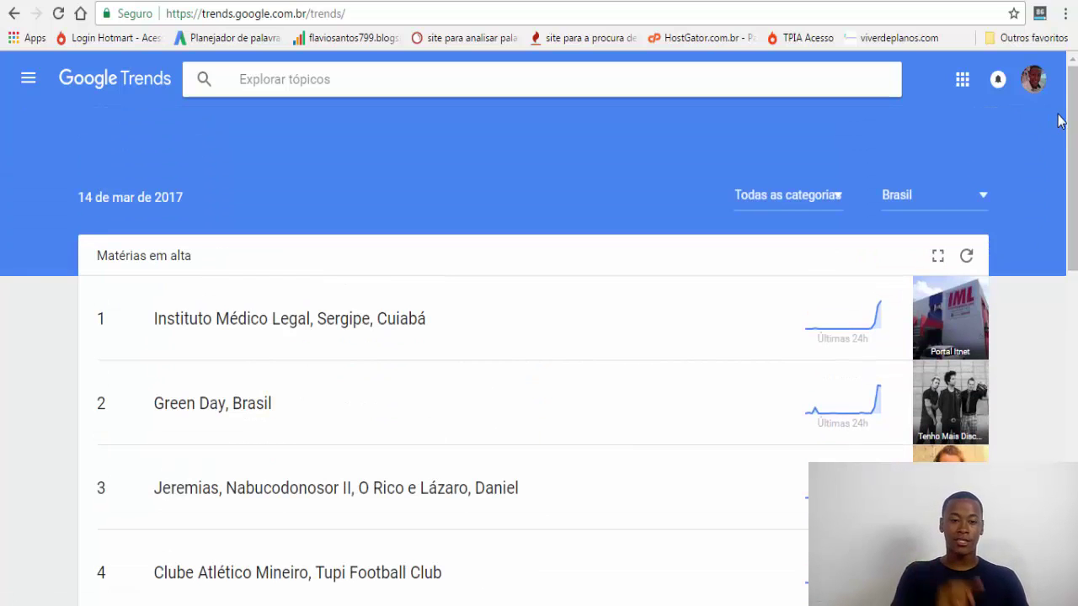
{"action": "key", "text": "ctrl+v"}
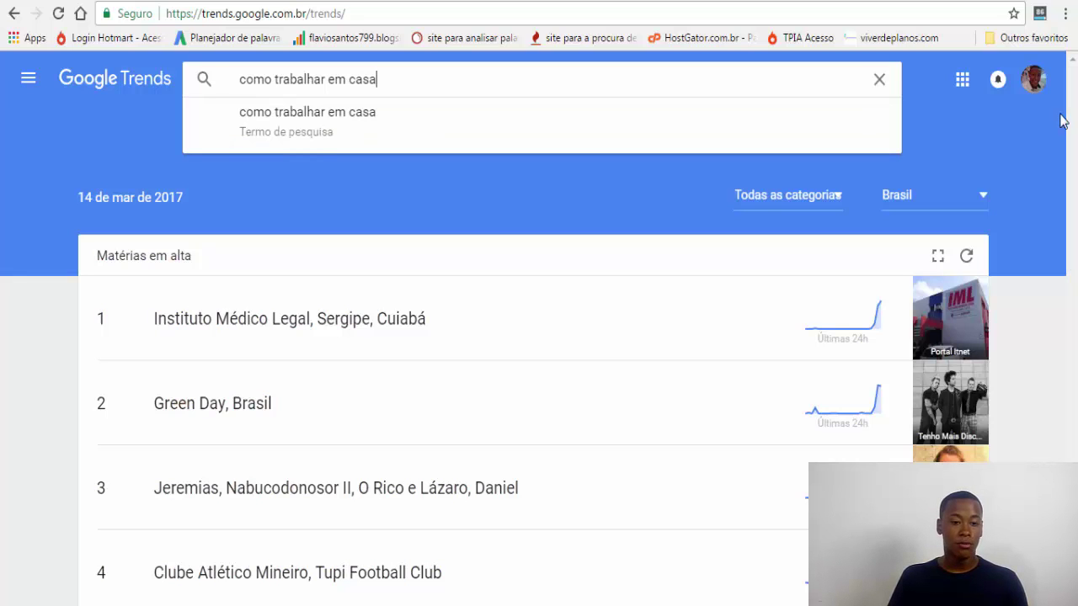
{"action": "key", "text": "alt+Tab"}
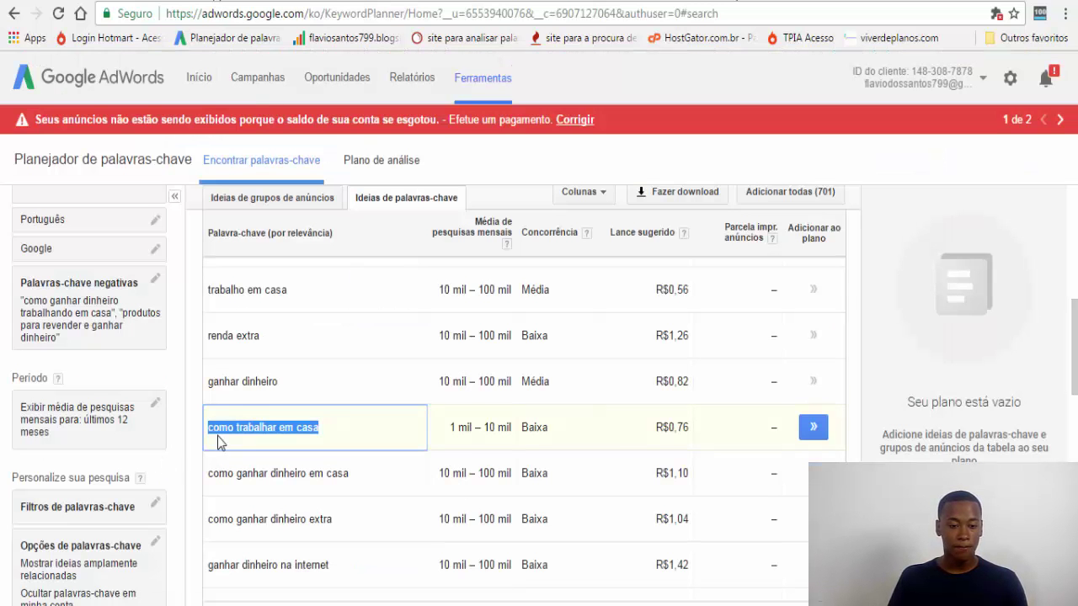
{"action": "key", "text": "alt+Tab"}
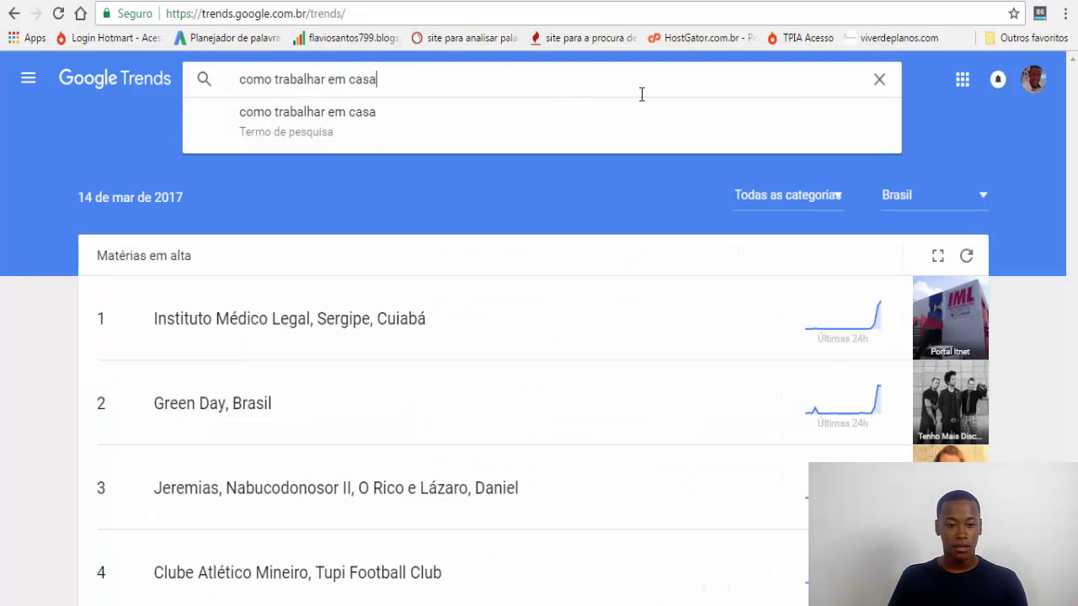
{"action": "key", "text": "Return"}
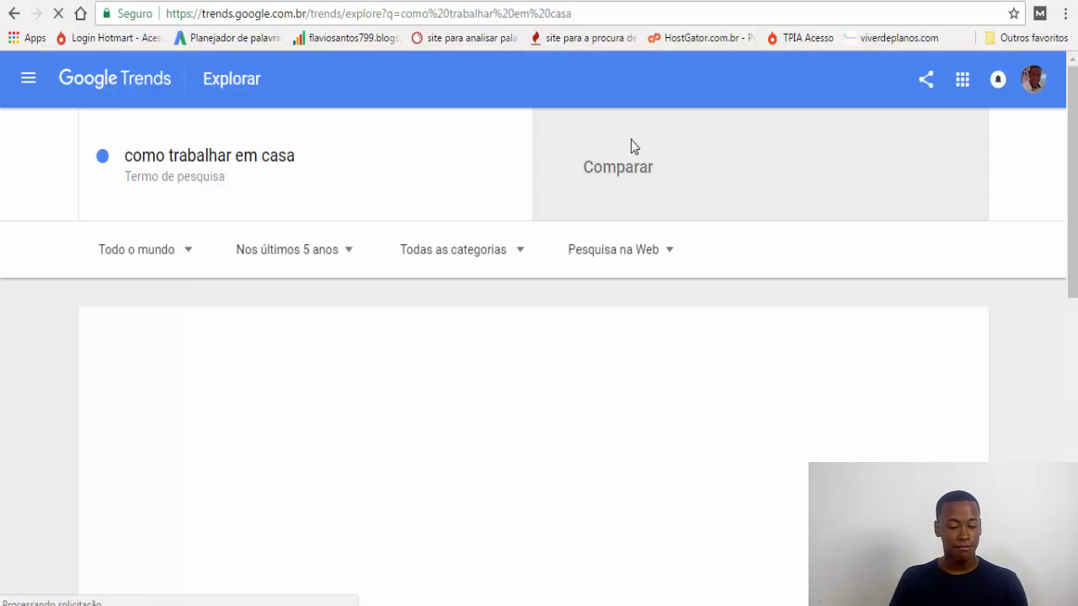
Step: Examine the interest-over-time chart for "como trabalhar em casa" over the last five years
{"action": "scroll", "coordinate": [485, 262], "scroll_direction": "down", "scroll_amount": 2}
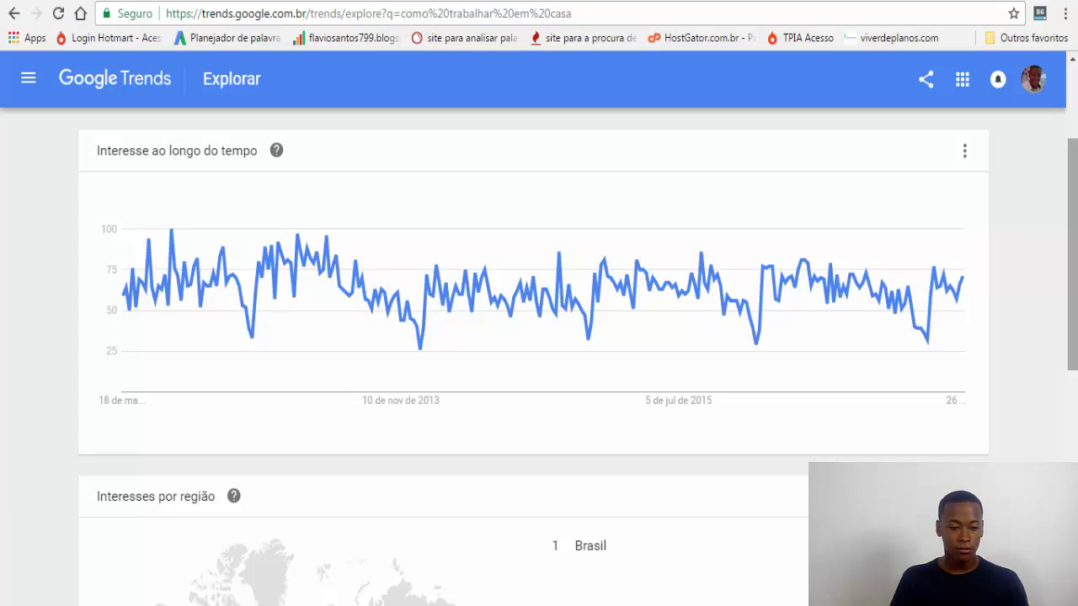
{"action": "mouse_move", "coordinate": [131, 346]}
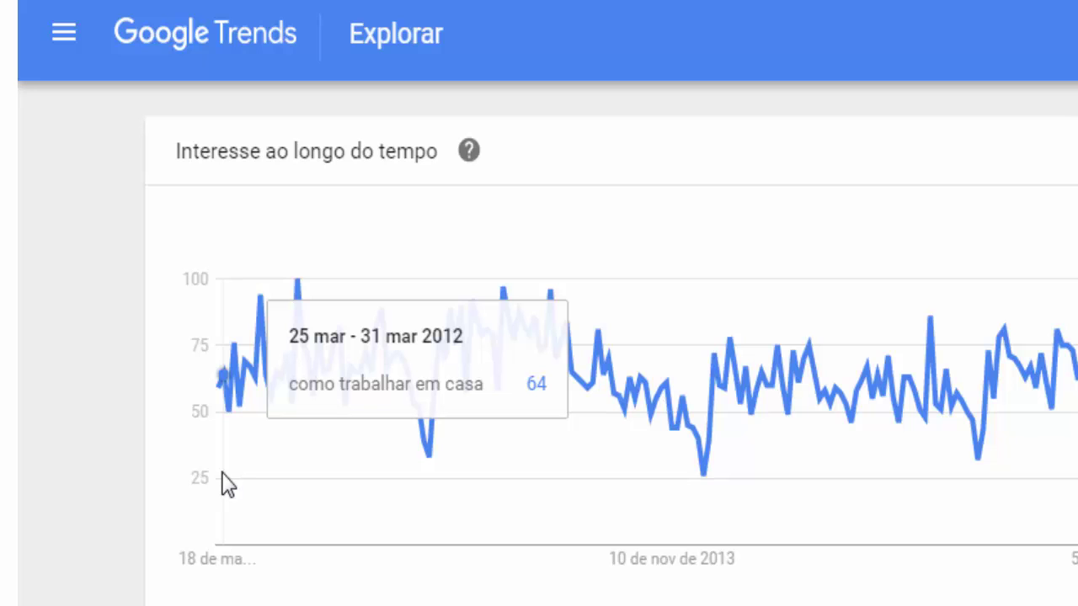
{"action": "scroll", "coordinate": [231, 481], "scroll_direction": "up", "scroll_amount": 4}
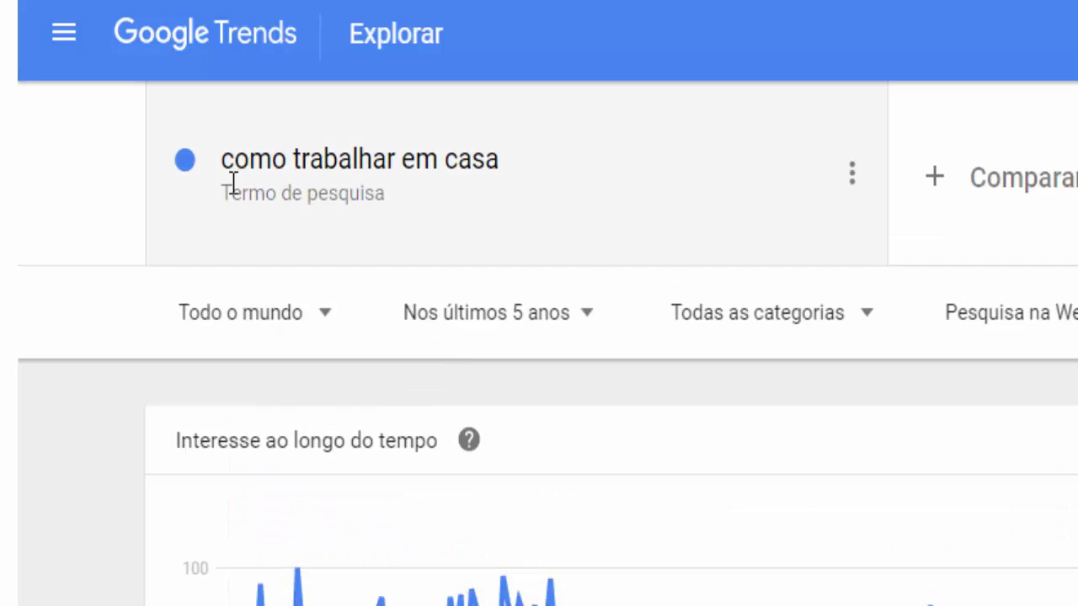
{"action": "scroll", "coordinate": [248, 524], "scroll_direction": "down", "scroll_amount": 2}
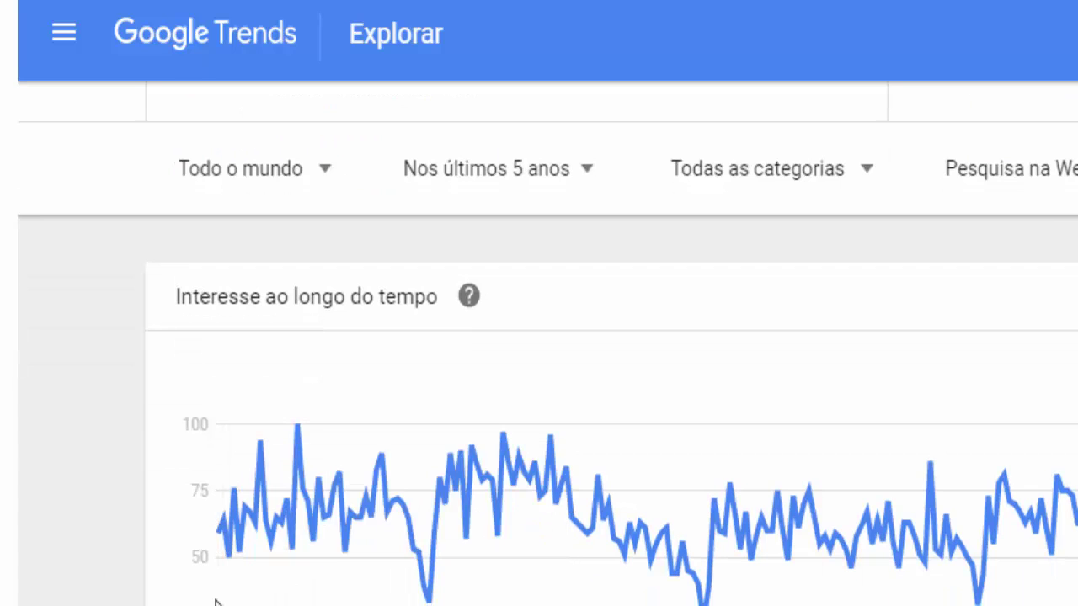
Step: Switch to the AdWords Keyword Planner and get keyword ideas for the product term "espetinho"
{"action": "mouse_move", "coordinate": [224, 592]}
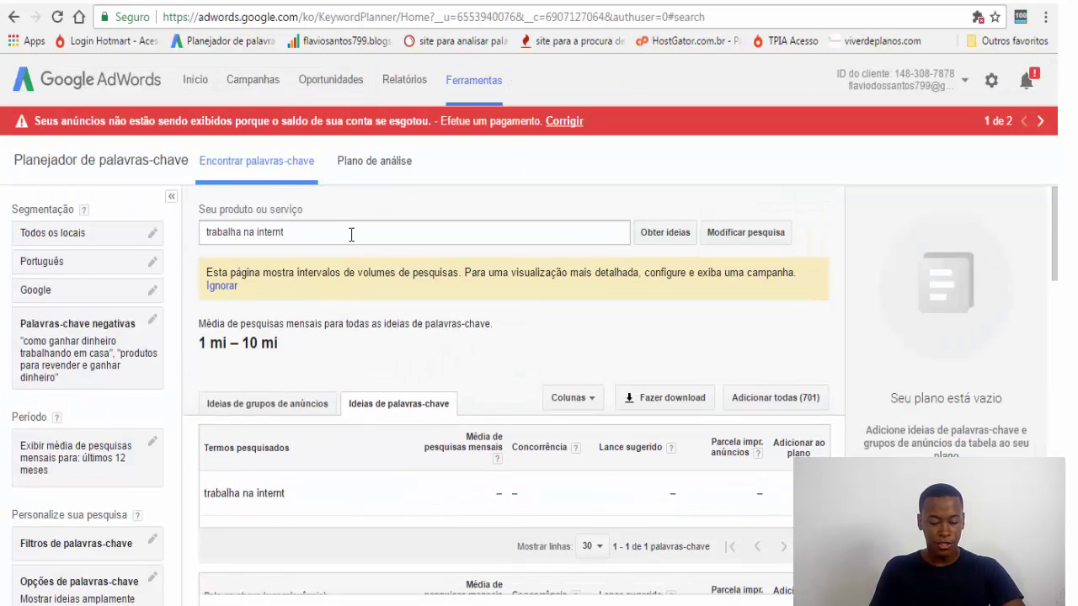
{"action": "triple_click", "coordinate": [351, 235]}
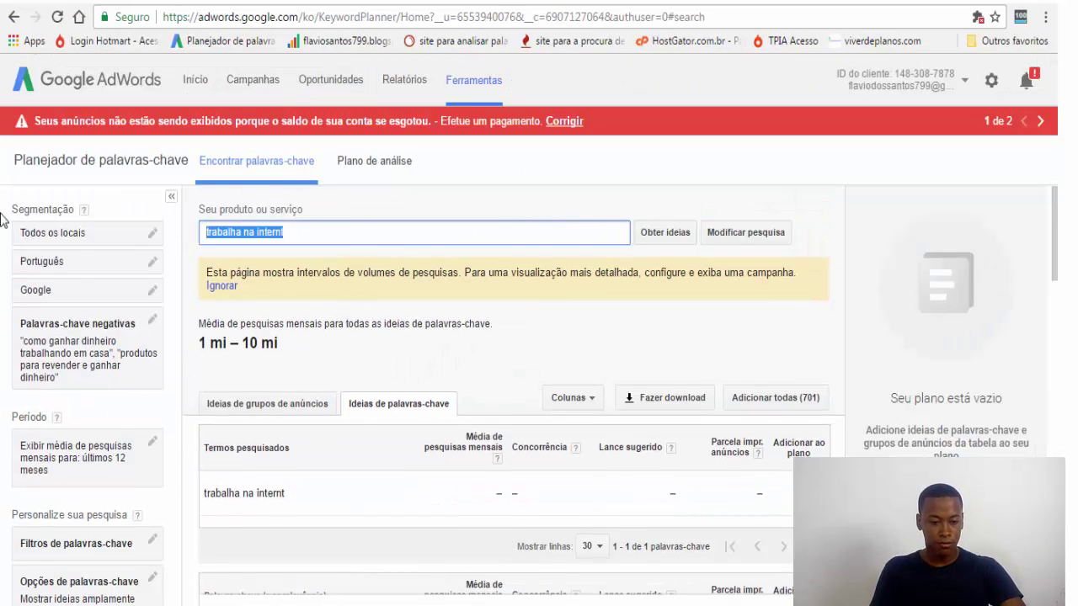
{"action": "key", "text": "BackSpace"}
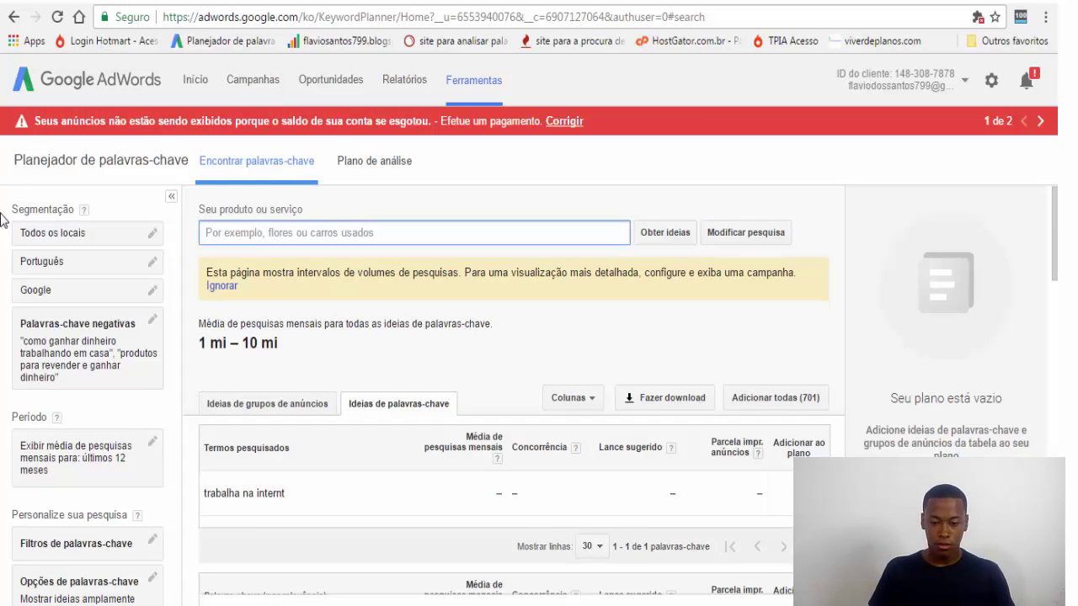
{"action": "type", "text": "espetinho"}
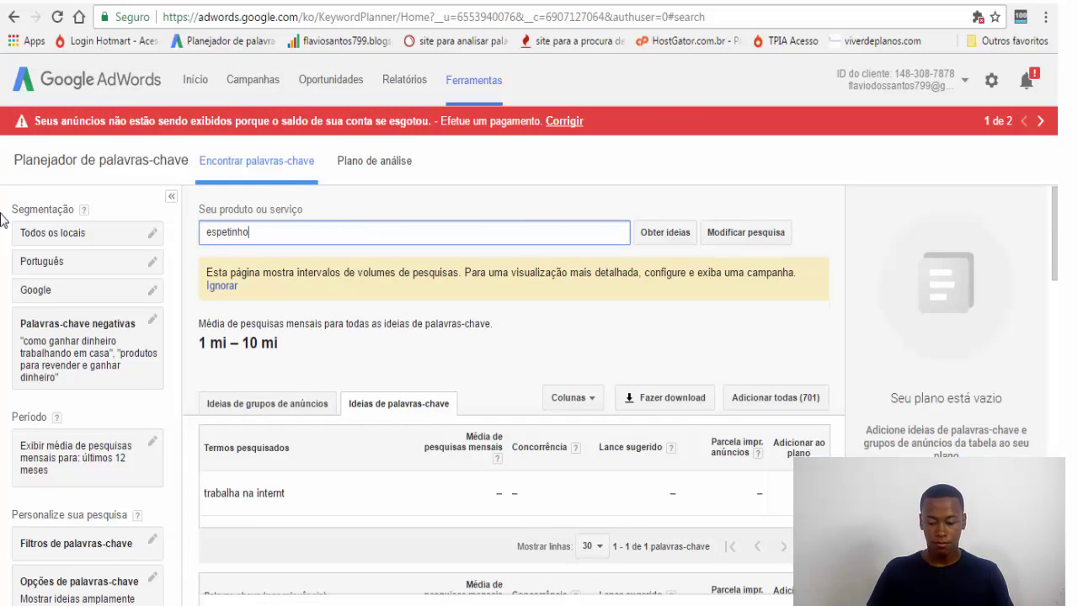
{"action": "scroll", "coordinate": [137, 560], "scroll_direction": "down", "scroll_amount": 5}
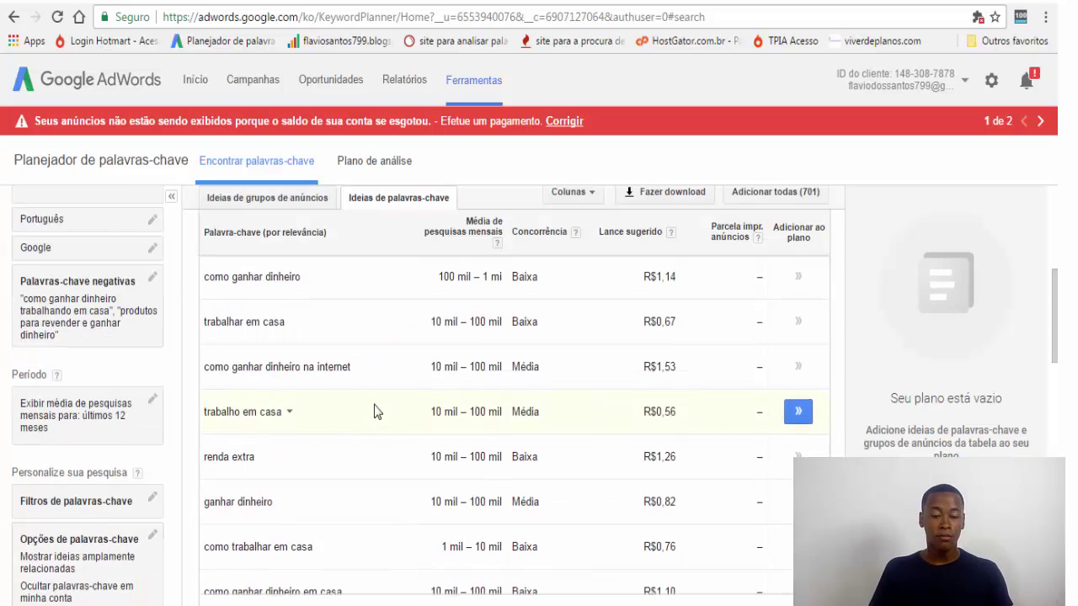
{"action": "scroll", "coordinate": [356, 320], "scroll_direction": "up", "scroll_amount": 5}
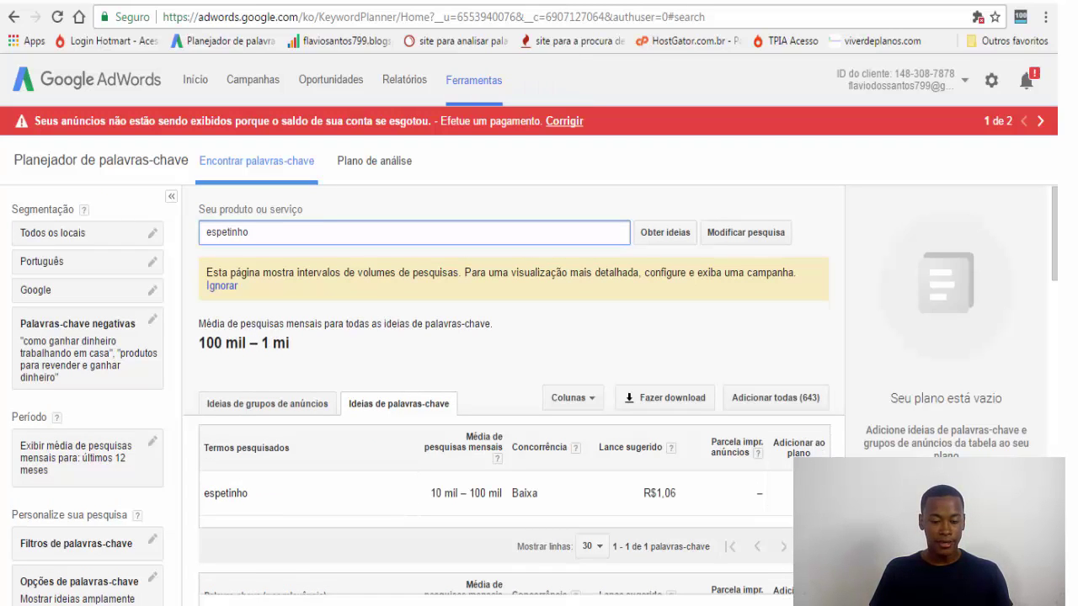
Step: Examine the average monthly searches and competition level of the searched term "espetinho"
{"action": "scroll", "coordinate": [344, 394], "scroll_direction": "down", "scroll_amount": 2}
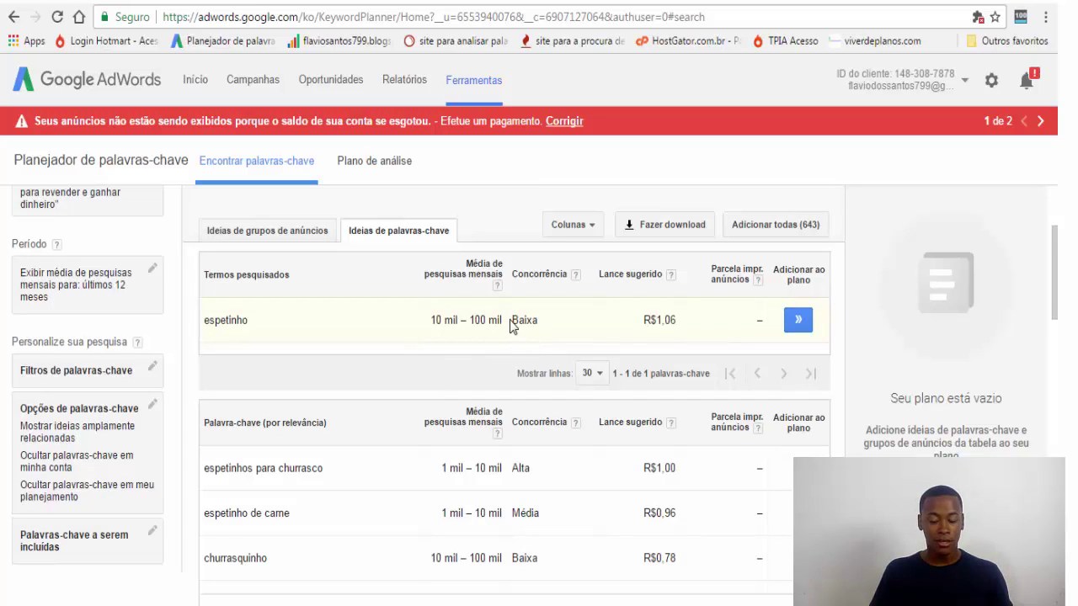
{"action": "left_click", "coordinate": [511, 327]}
{"action": "mouse_move", "coordinate": [516, 316]}
{"action": "left_mouse_down"}
{"action": "mouse_move", "coordinate": [543, 317]}
{"action": "mouse_move", "coordinate": [521, 315]}
{"action": "left_mouse_up"}
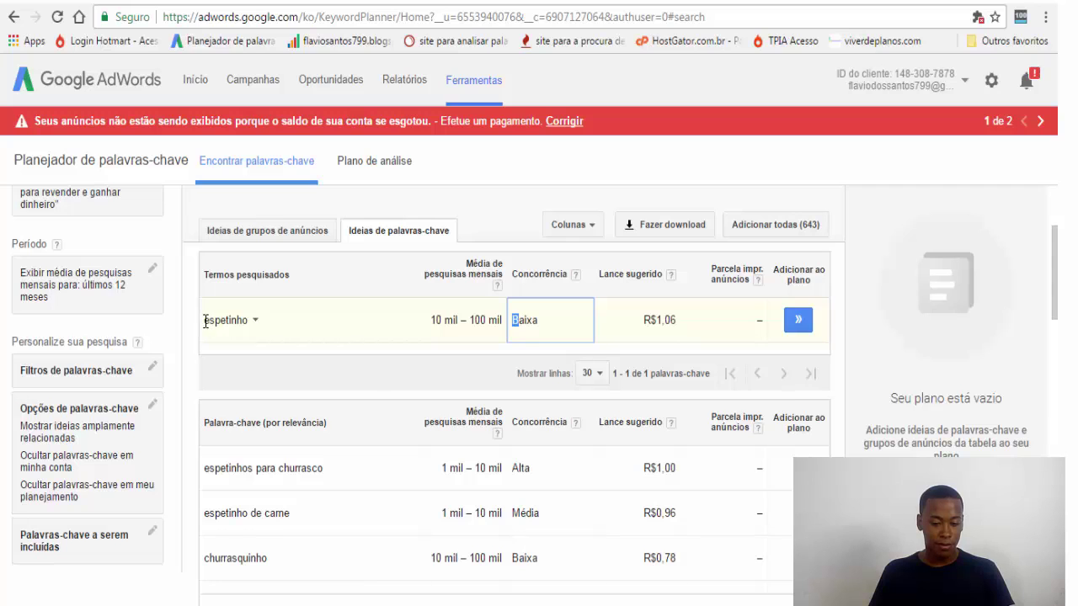
{"action": "left_click_drag", "start_coordinate": [205, 323], "coordinate": [248, 320]}
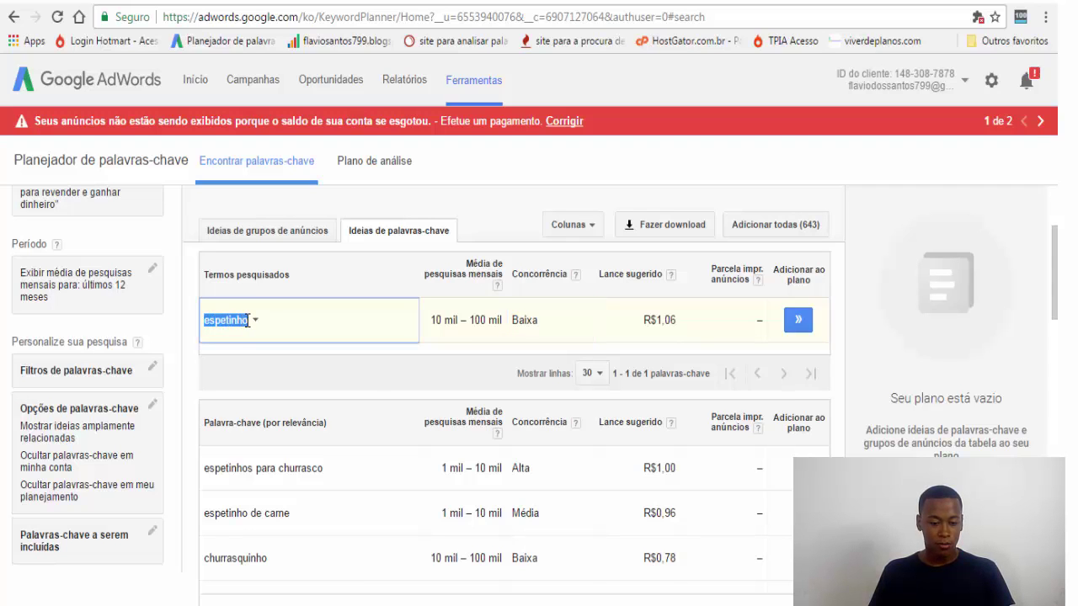
Step: Copy the keyword idea "espetinhos para churrasco" and search for it in Google Trends in place of the current term
{"action": "scroll", "coordinate": [371, 463], "scroll_direction": "down", "scroll_amount": 1}
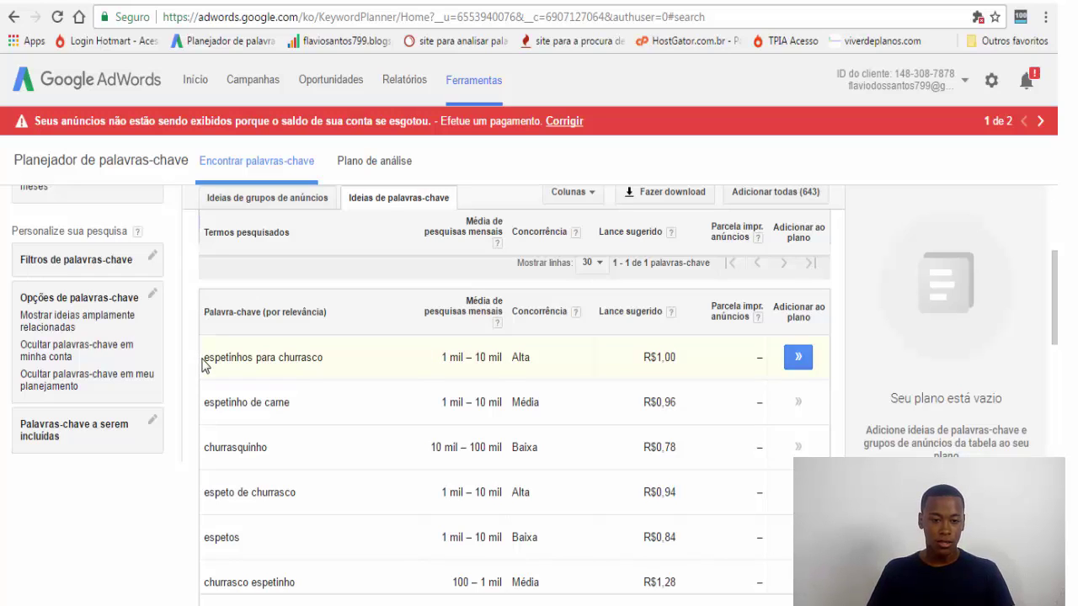
{"action": "left_click_drag", "start_coordinate": [207, 355], "coordinate": [316, 355]}
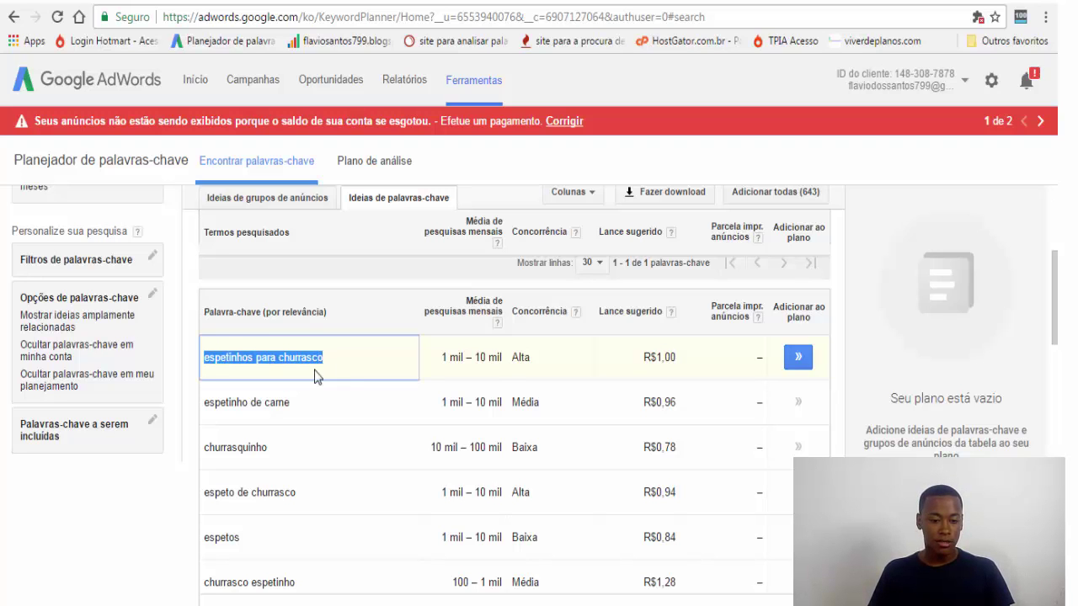
{"action": "left_click", "coordinate": [475, 5]}
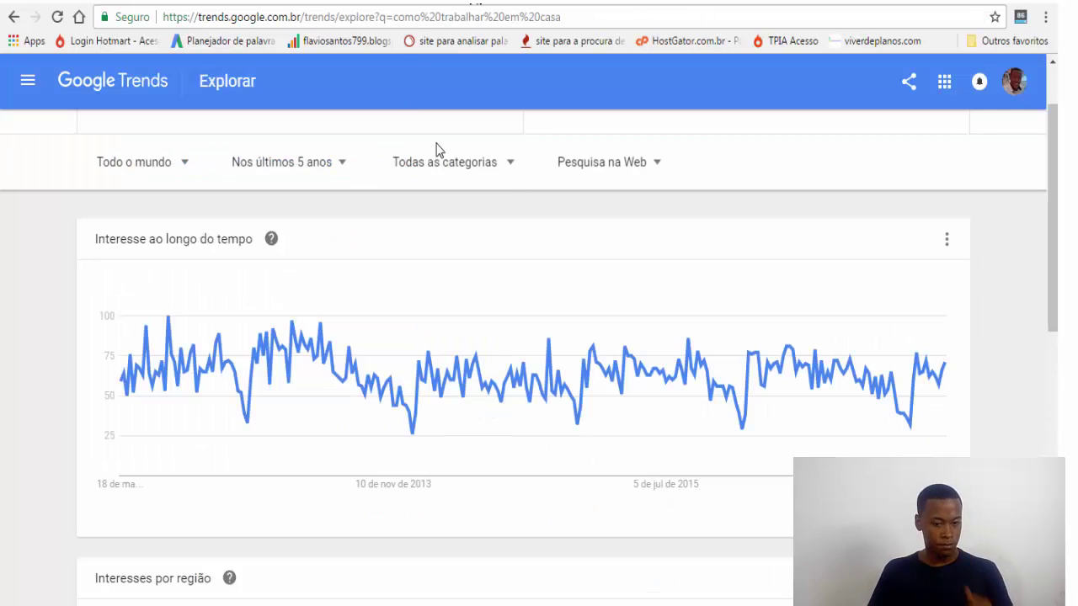
{"action": "left_click", "coordinate": [373, 156]}
{"action": "type", "text": "espetinhos para churrasco"}
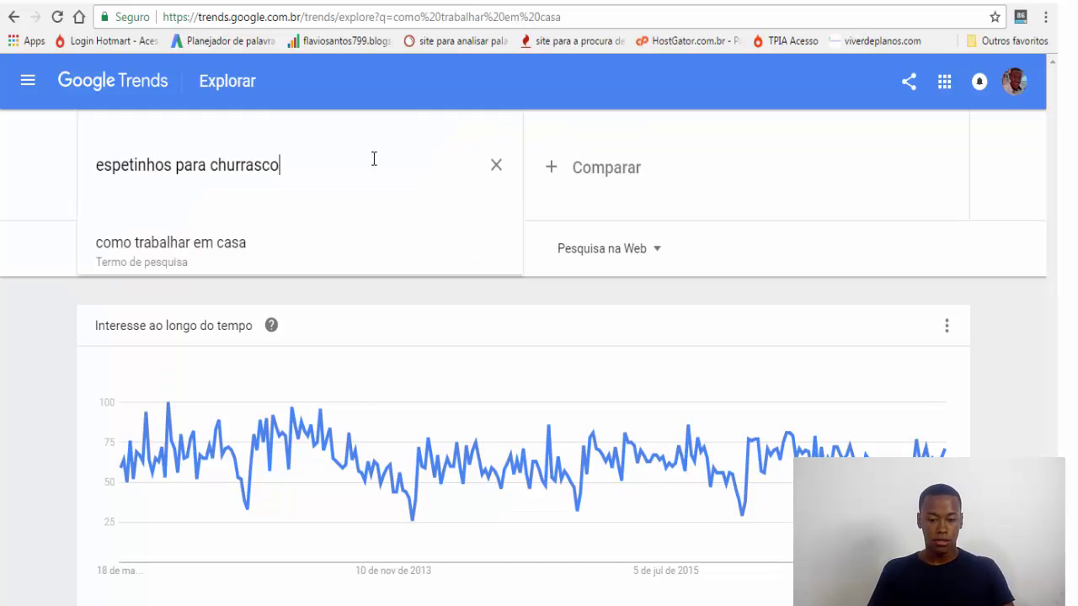
{"action": "key", "text": "Return"}
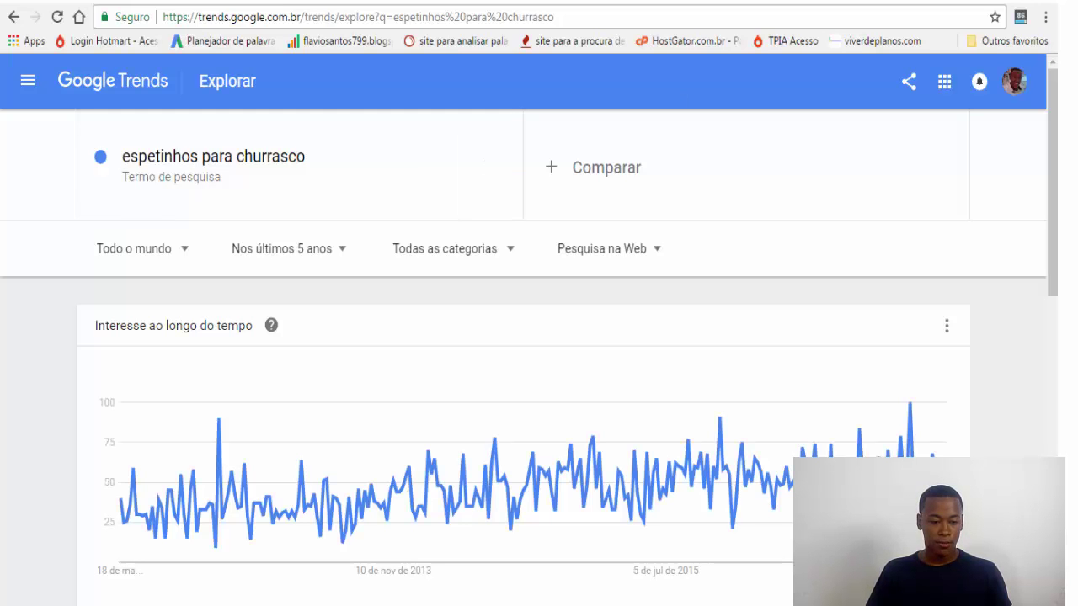
Step: Examine the interest-over-time chart for "espetinhos para churrasco" from its start to the most recent week
{"action": "scroll", "coordinate": [990, 266], "scroll_direction": "down", "scroll_amount": 2}
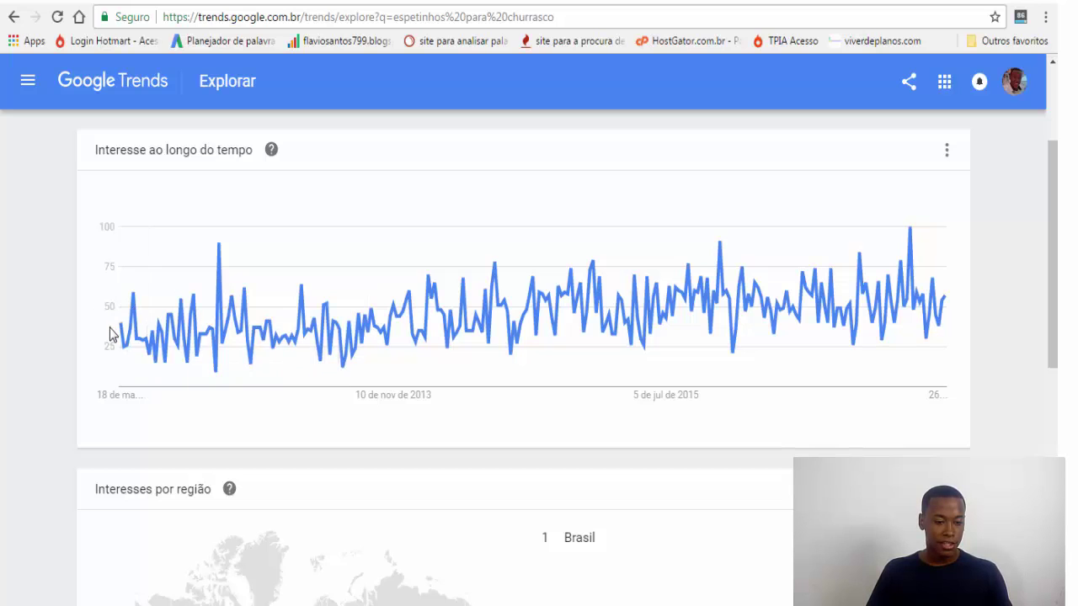
{"action": "scroll", "coordinate": [118, 335], "scroll_direction": "up", "scroll_amount": 2}
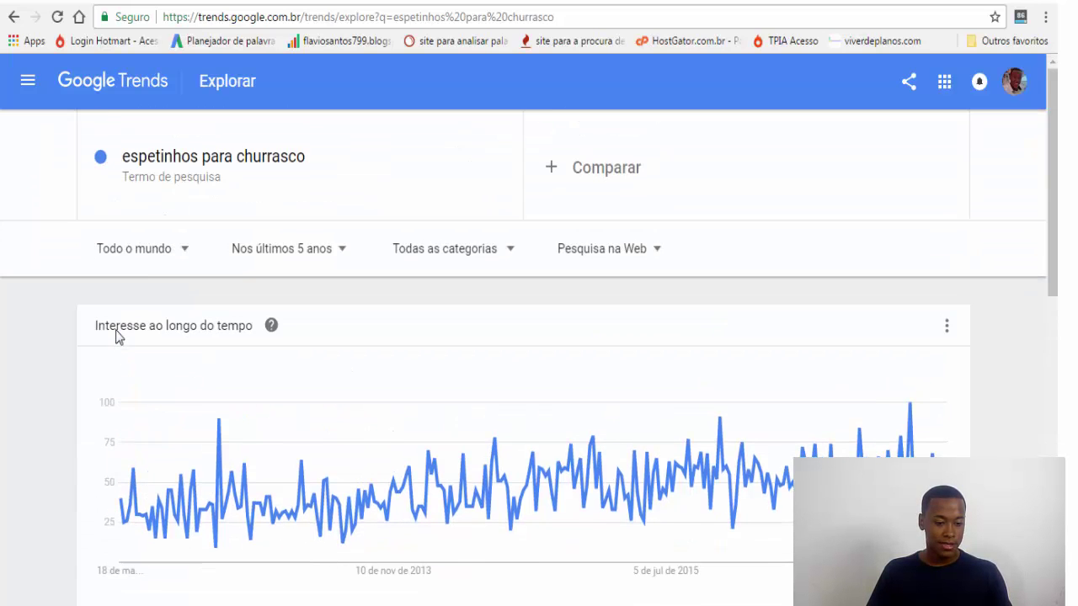
{"action": "scroll", "coordinate": [144, 258], "scroll_direction": "down", "scroll_amount": 2}
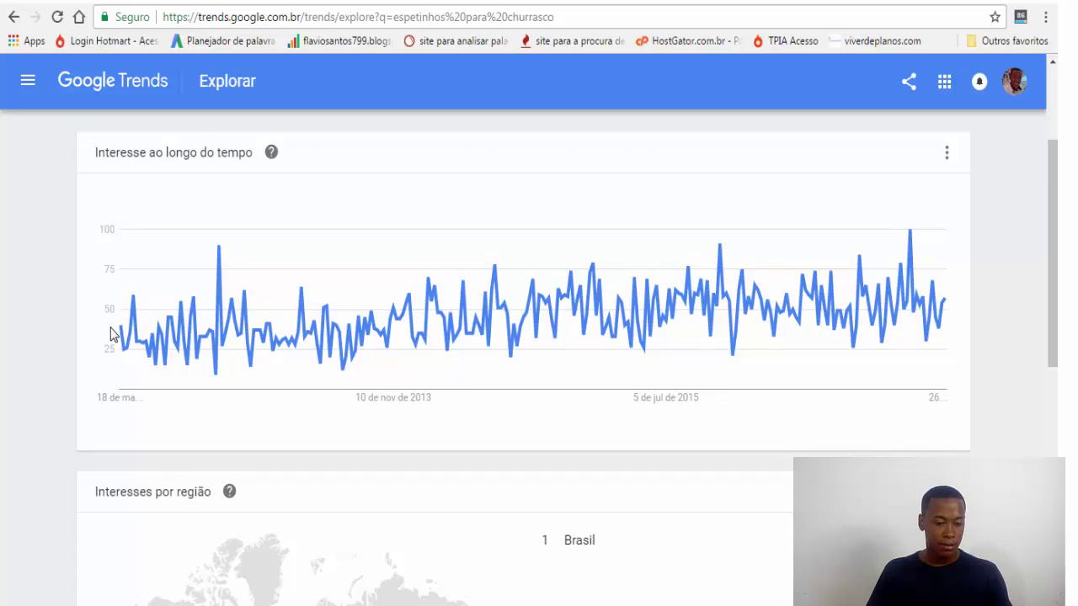
{"action": "mouse_move", "coordinate": [124, 335]}
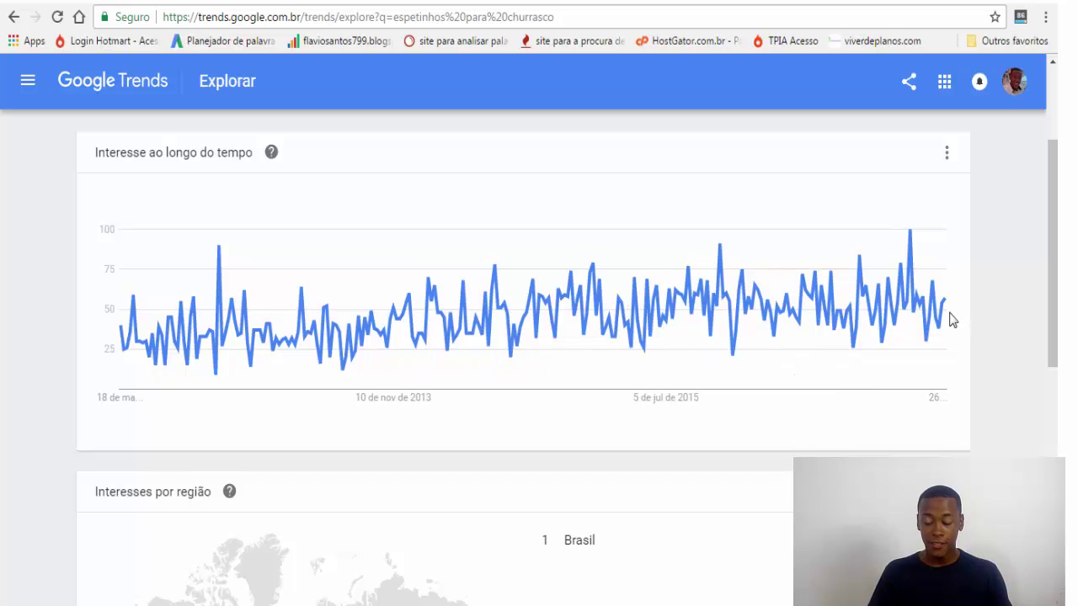
{"action": "mouse_move", "coordinate": [947, 313]}
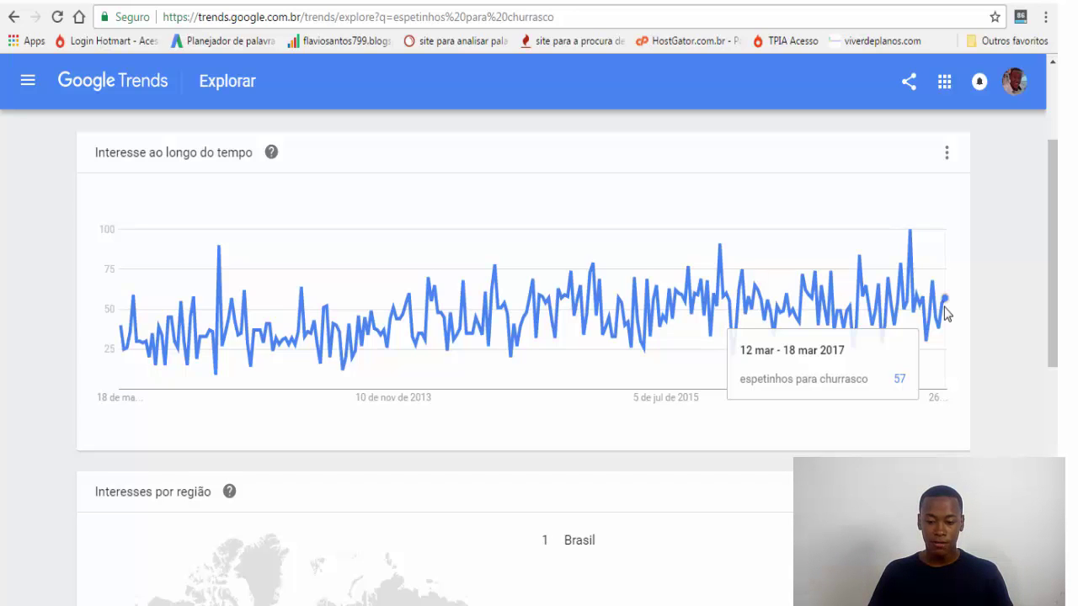
{"action": "scroll", "coordinate": [200, 224], "scroll_direction": "up", "scroll_amount": 3}
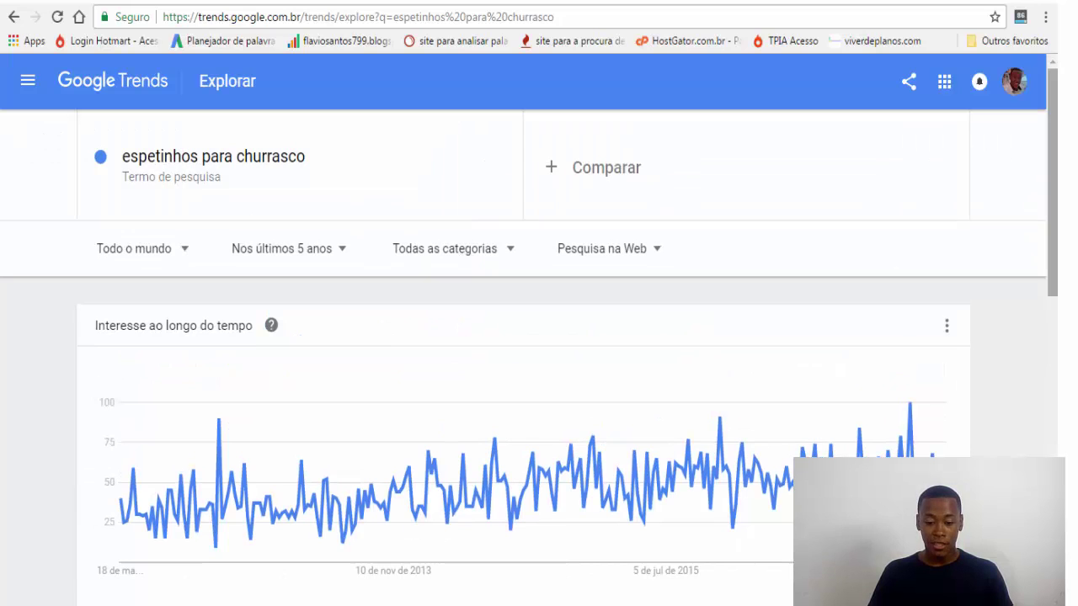
Step: Narrow the "espetinhos para churrasco" results to Brasil using the interest-by-region map
{"action": "scroll", "coordinate": [539, 337], "scroll_direction": "down", "scroll_amount": 5}
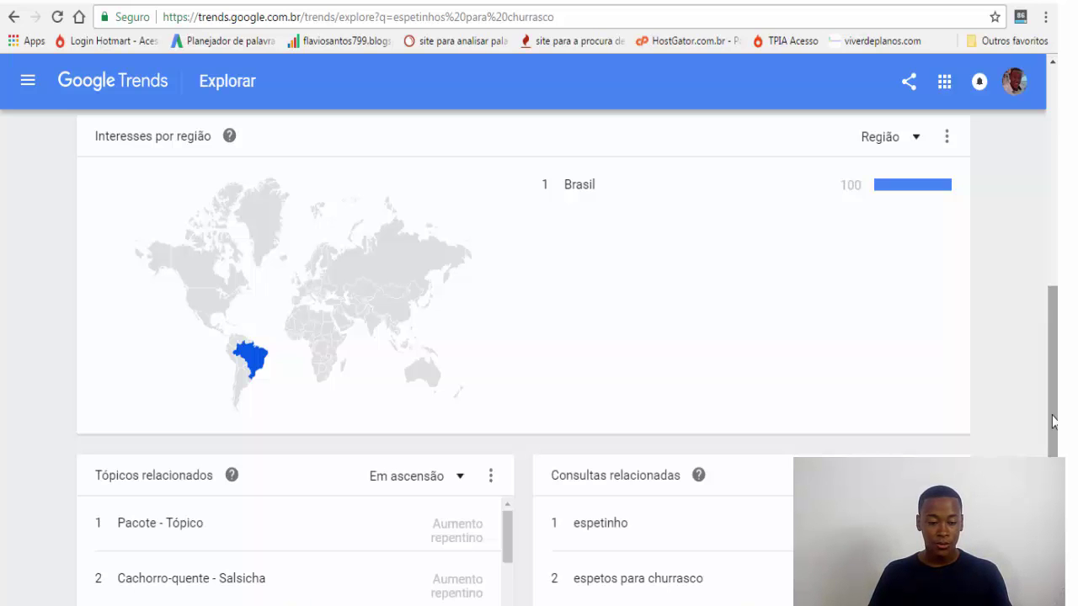
{"action": "scroll", "coordinate": [538, 357], "scroll_direction": "down", "scroll_amount": 2}
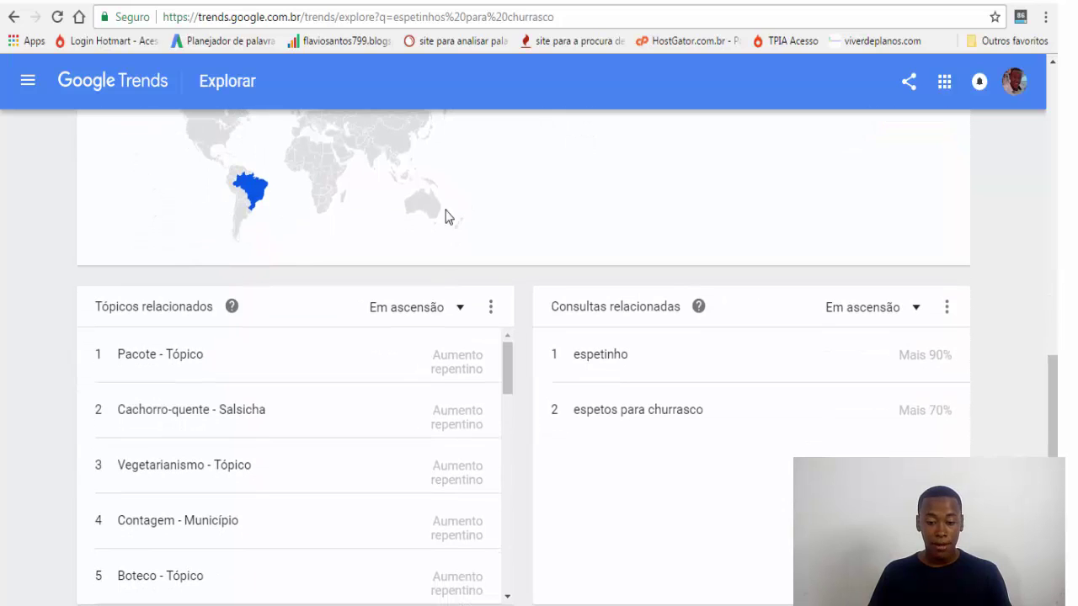
{"action": "mouse_move", "coordinate": [260, 192]}
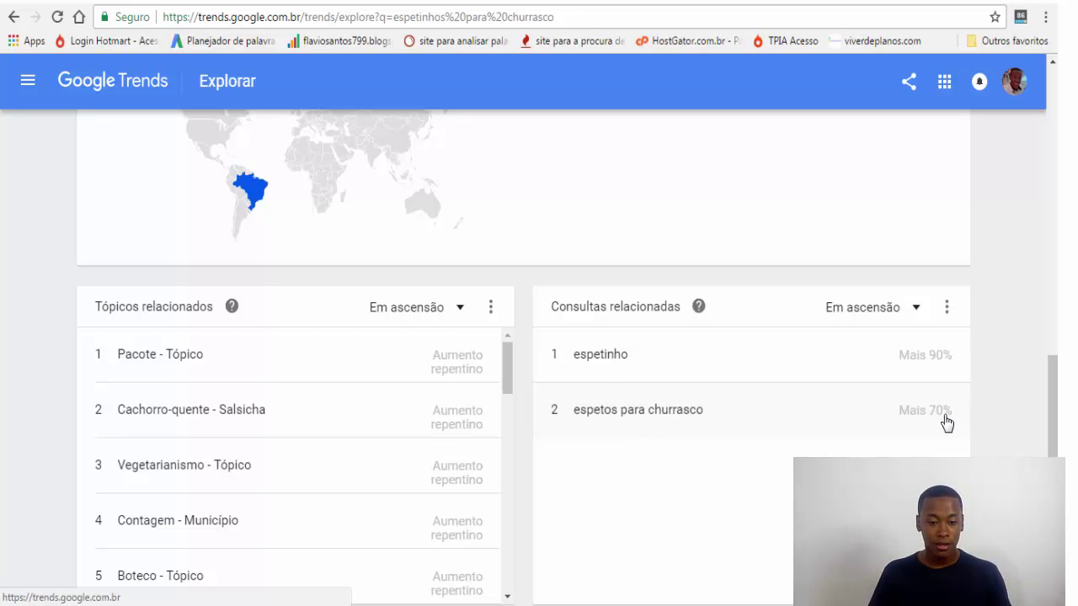
{"action": "left_click", "coordinate": [255, 194]}
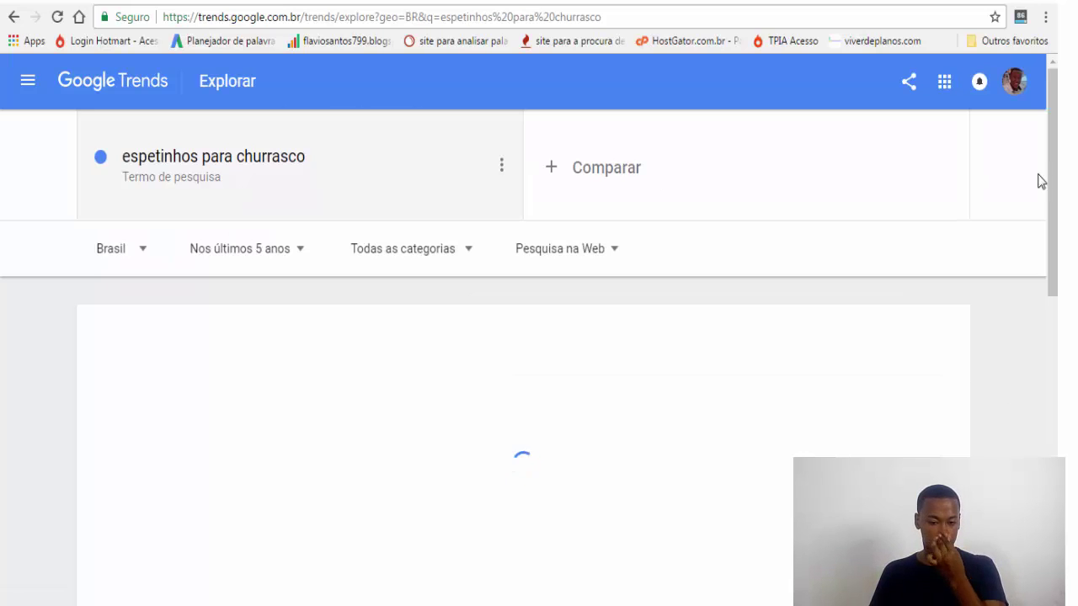
Step: Examine the interest by sub-region within Brasil for "espetinhos para churrasco"
{"action": "scroll", "coordinate": [1041, 181], "scroll_direction": "down", "scroll_amount": 4}
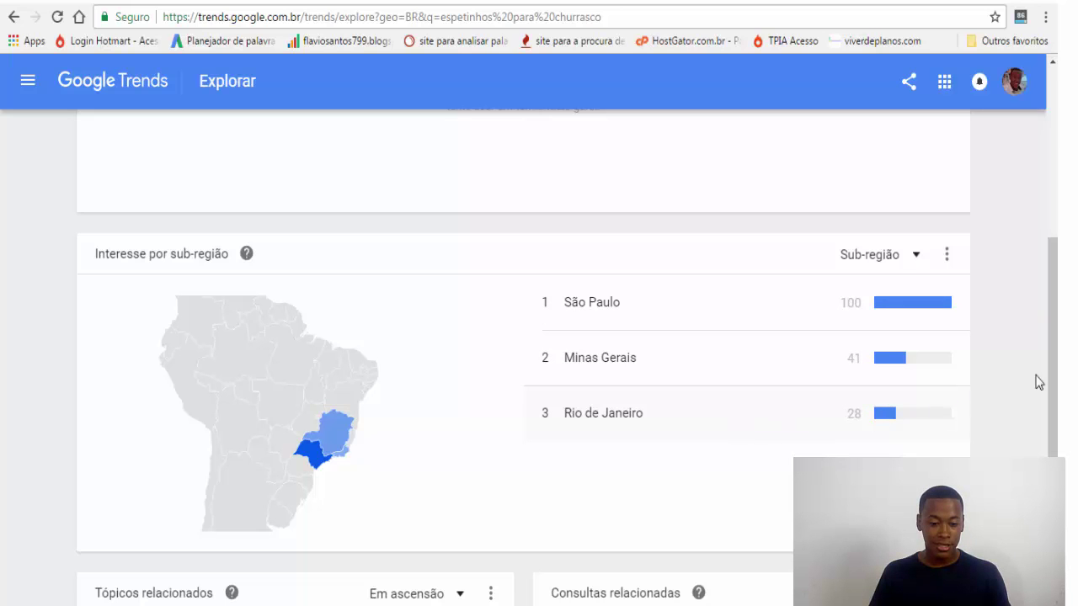
{"action": "scroll", "coordinate": [1052, 383], "scroll_direction": "down", "scroll_amount": 1}
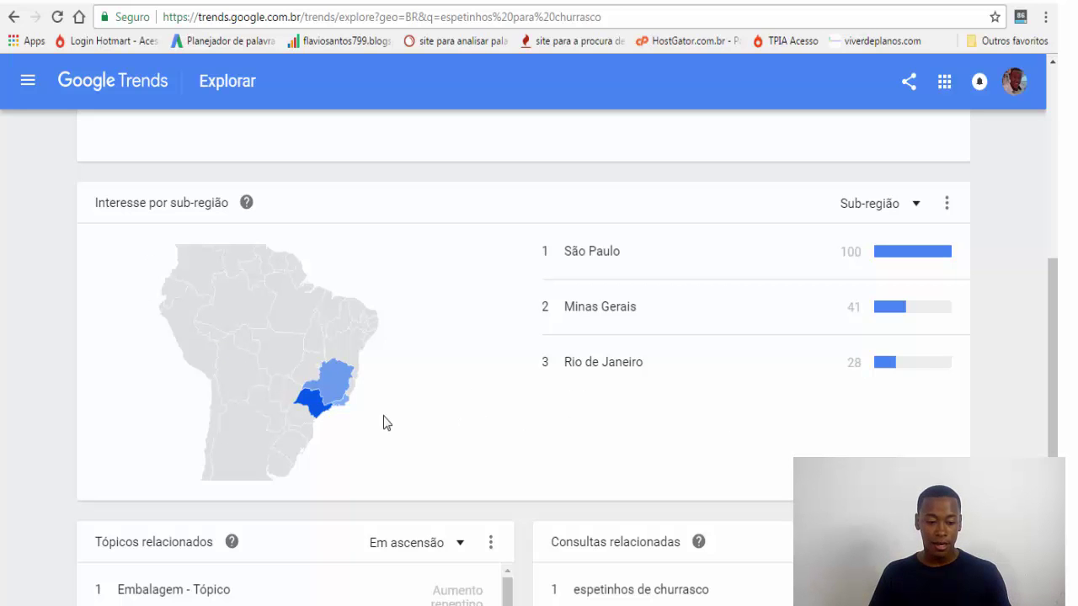
{"action": "scroll", "coordinate": [523, 379], "scroll_direction": "down", "scroll_amount": 2}
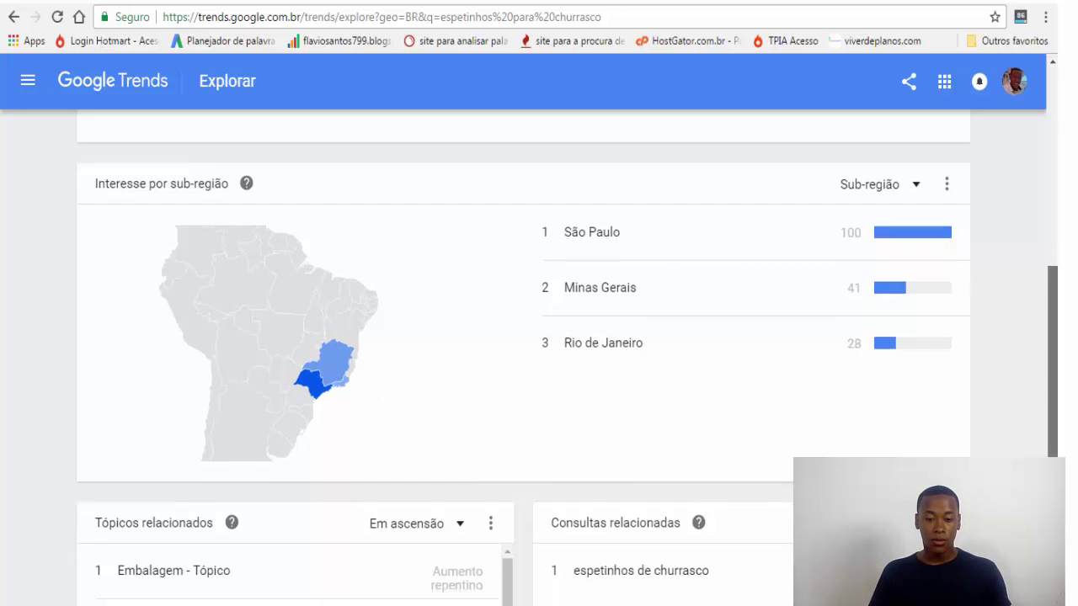
{"action": "left_click_drag", "start_coordinate": [1053, 356], "coordinate": [1054, 101]}
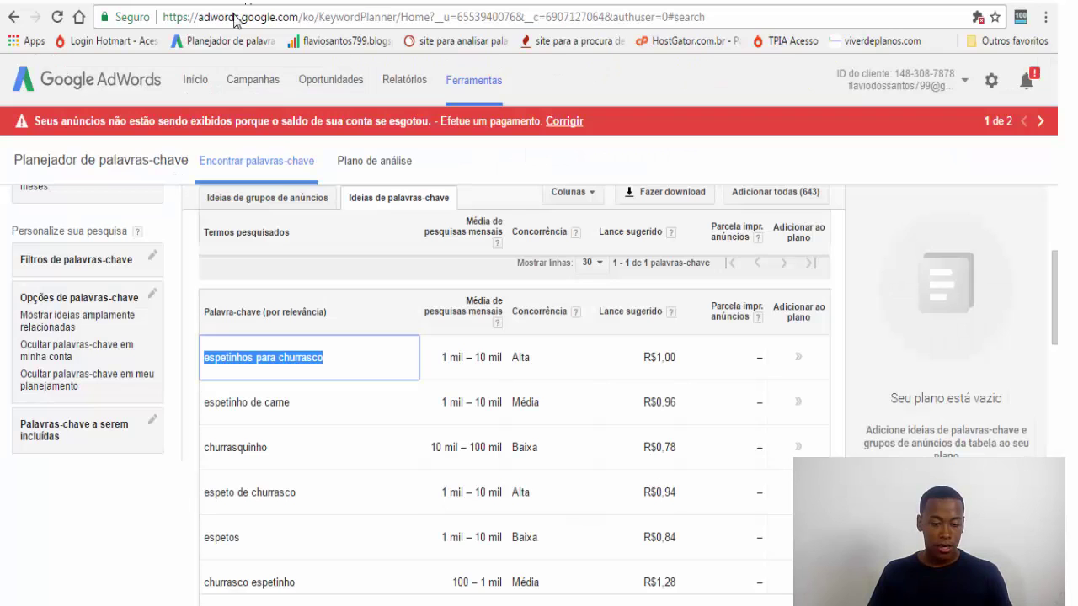
Step: Switch to the AdWords Keyword Planner and copy the keyword idea beginning "espetinhos prontos para churrasc" from the list
{"action": "left_click", "coordinate": [237, 3]}
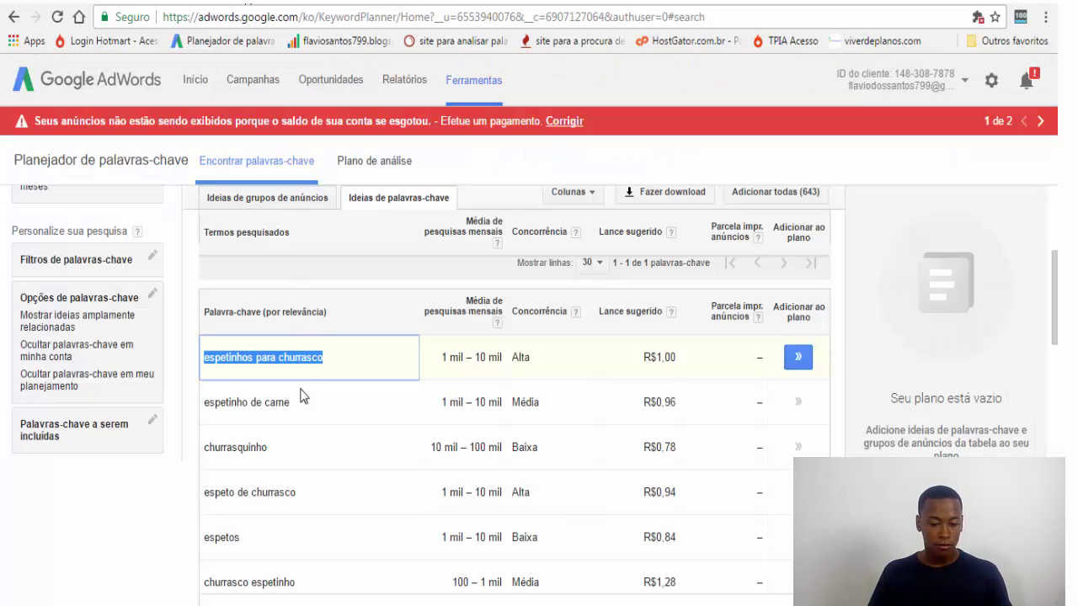
{"action": "scroll", "coordinate": [514, 405], "scroll_direction": "down", "scroll_amount": 3}
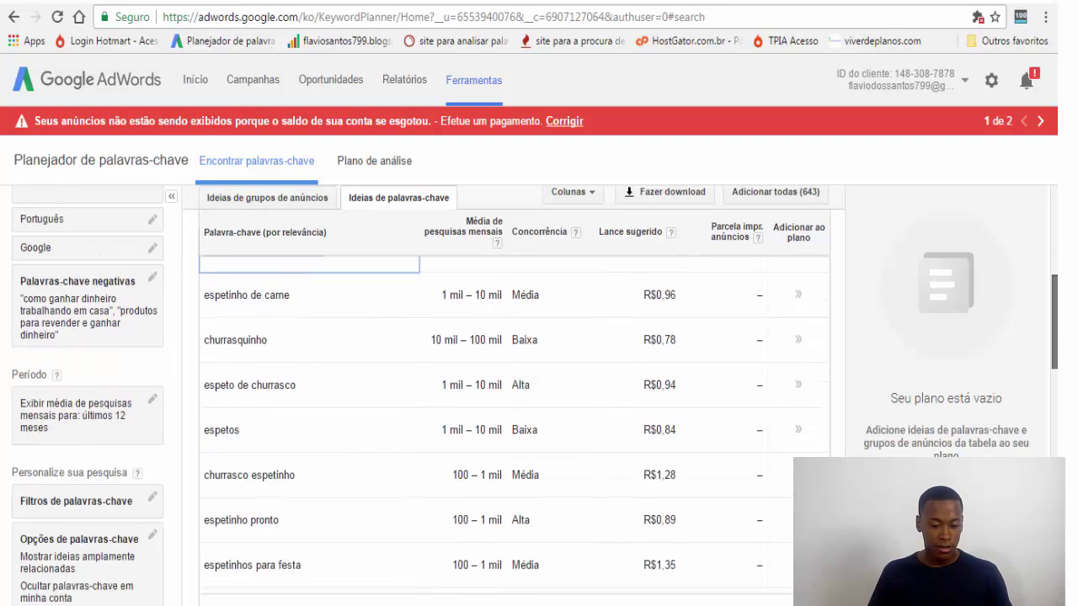
{"action": "scroll", "coordinate": [513, 404], "scroll_direction": "down", "scroll_amount": 2}
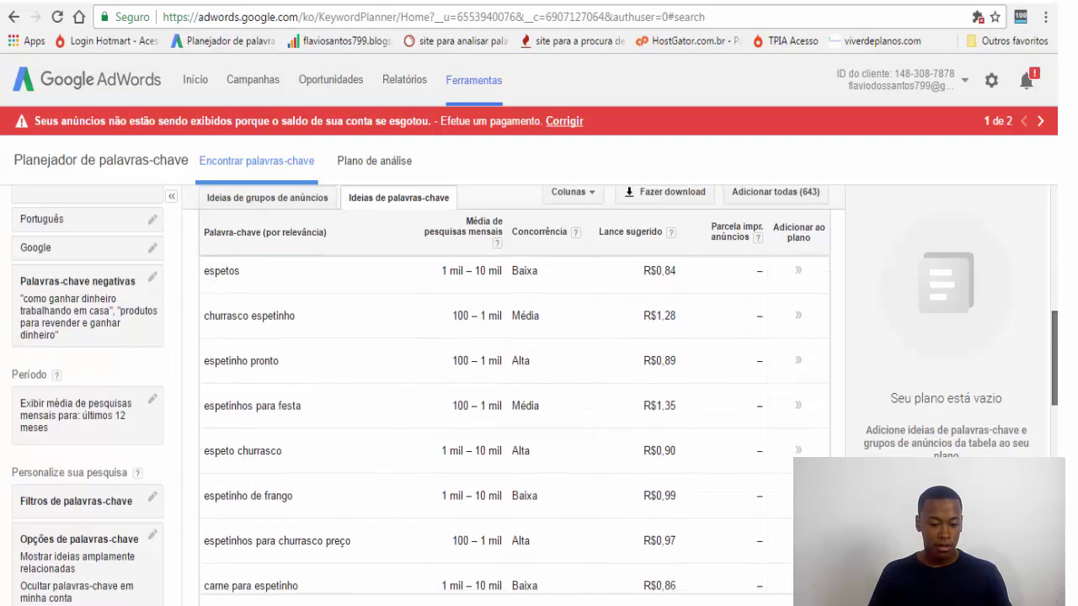
{"action": "scroll", "coordinate": [514, 404], "scroll_direction": "down", "scroll_amount": 3}
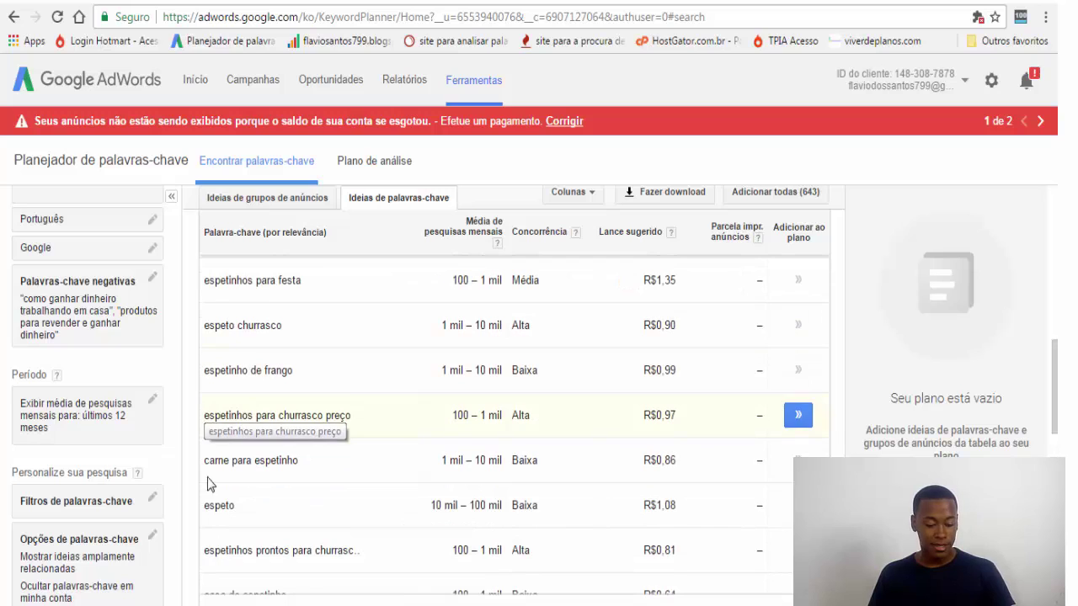
{"action": "triple_click", "coordinate": [221, 550]}
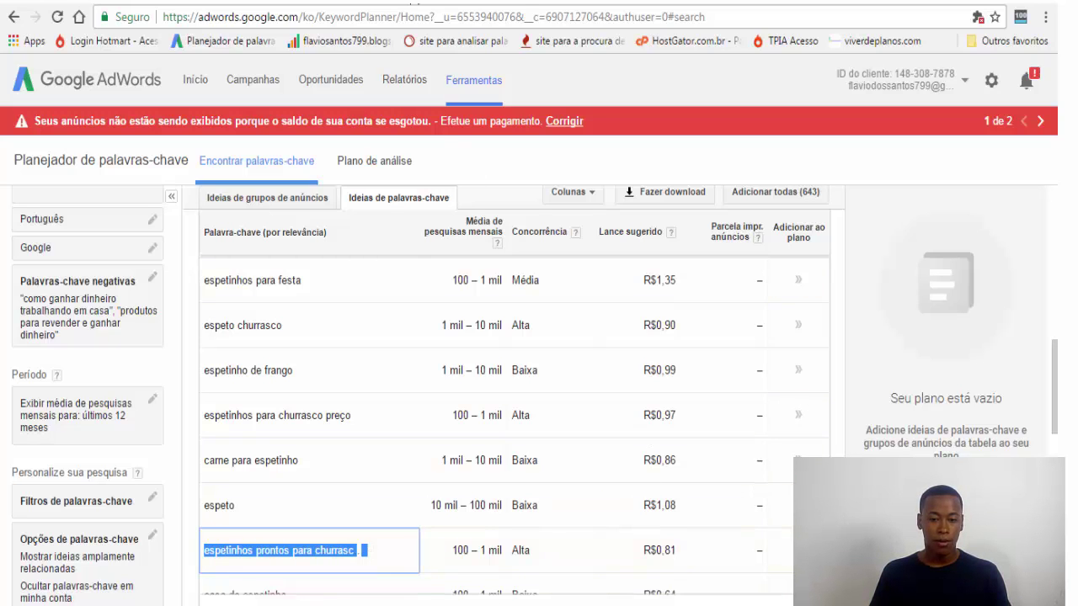
Step: Switch to Google Trends and compare "espetinhos para churrasco" with "espetinhos prontos para churrasco preço" in the interest-over-time chart
{"action": "left_click", "coordinate": [414, 4]}
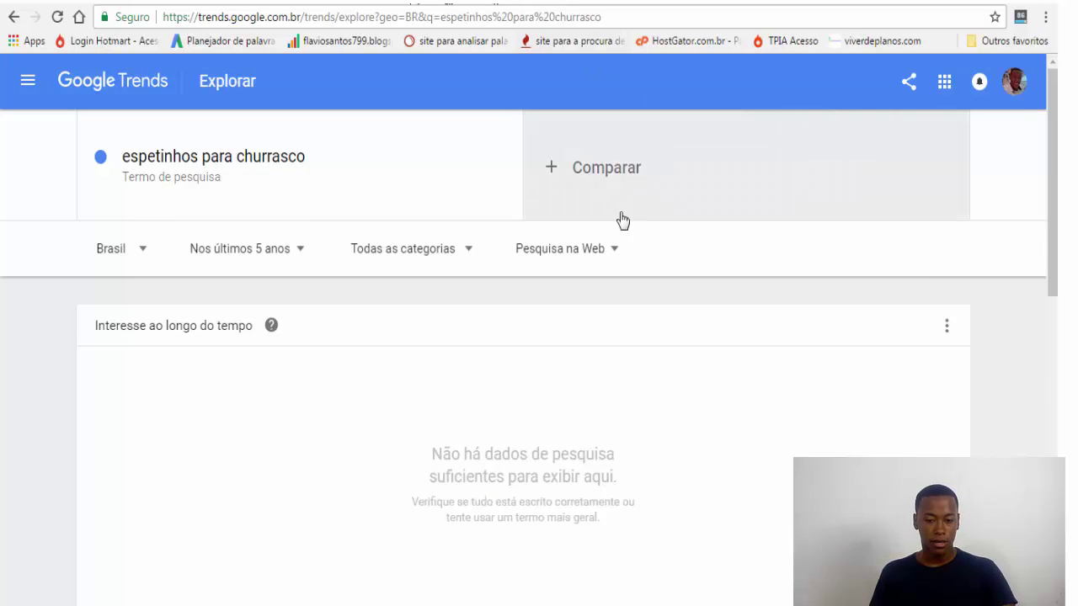
{"action": "left_click", "coordinate": [587, 166]}
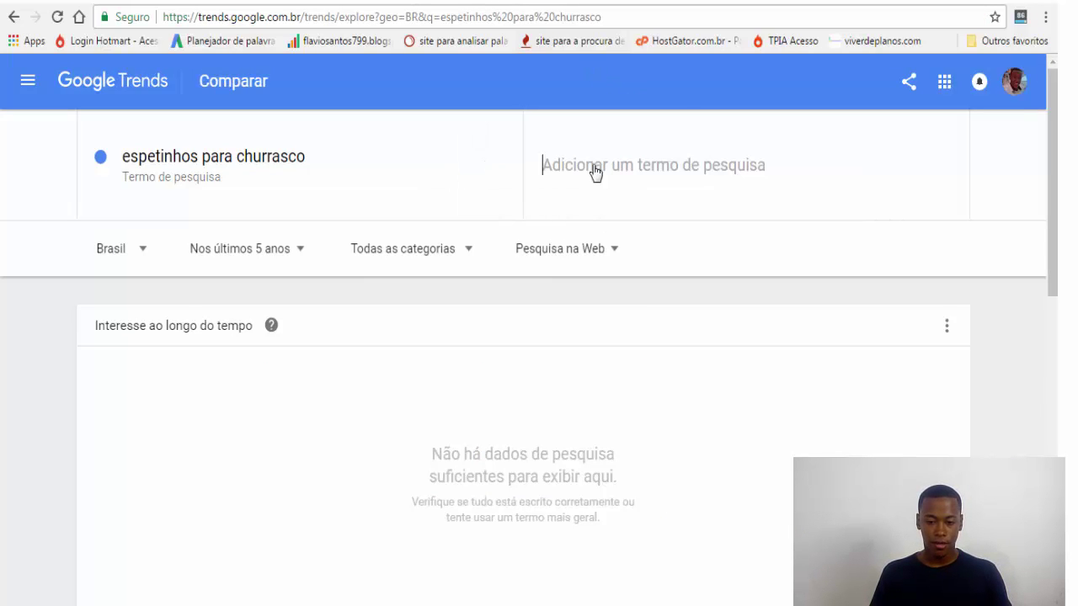
{"action": "type", "text": "espetinhos prontos para churrasco preço"}
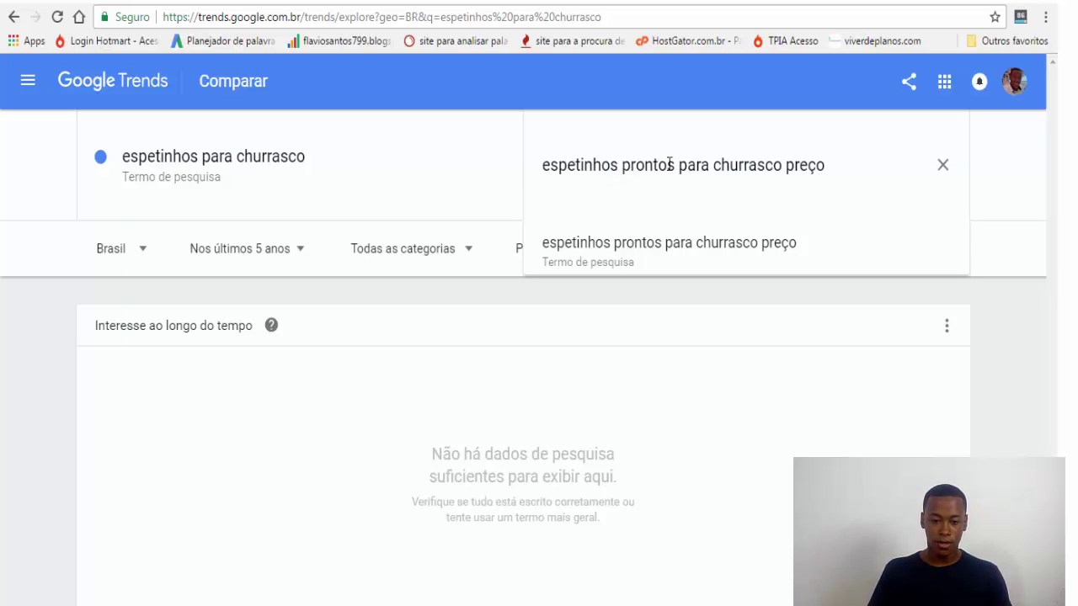
{"action": "left_click", "coordinate": [801, 169]}
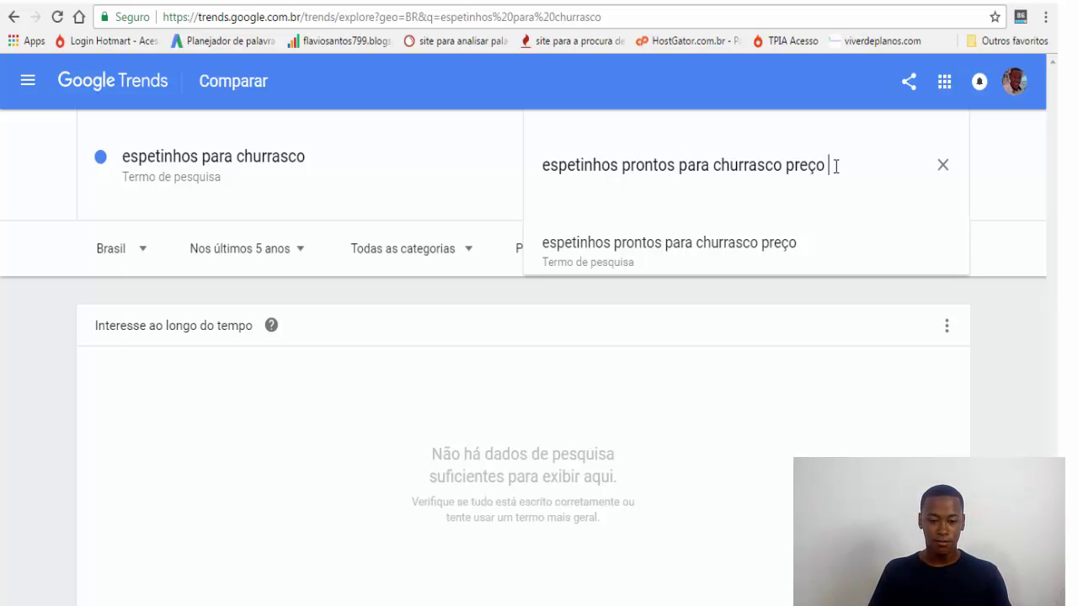
{"action": "key", "text": "Return"}
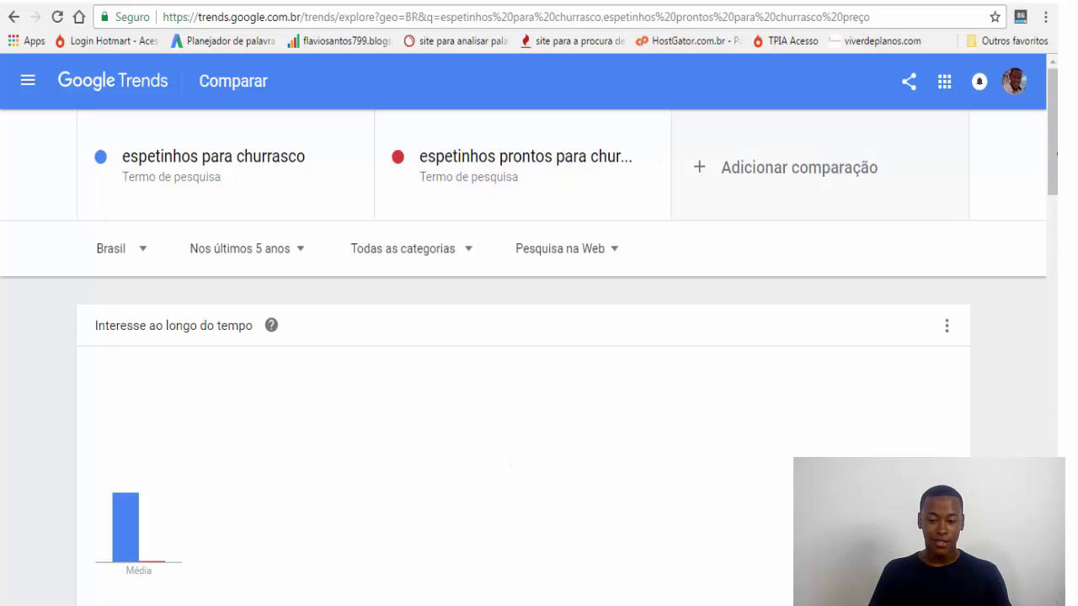
{"action": "scroll", "coordinate": [1054, 128], "scroll_direction": "down", "scroll_amount": 2}
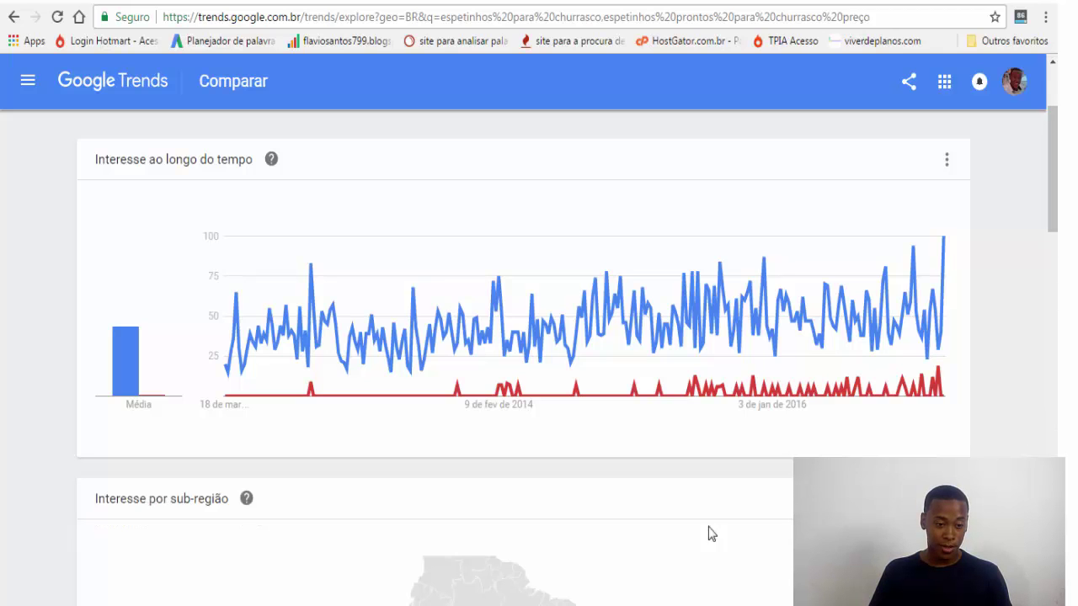
{"action": "scroll", "coordinate": [165, 385], "scroll_direction": "up", "scroll_amount": 2}
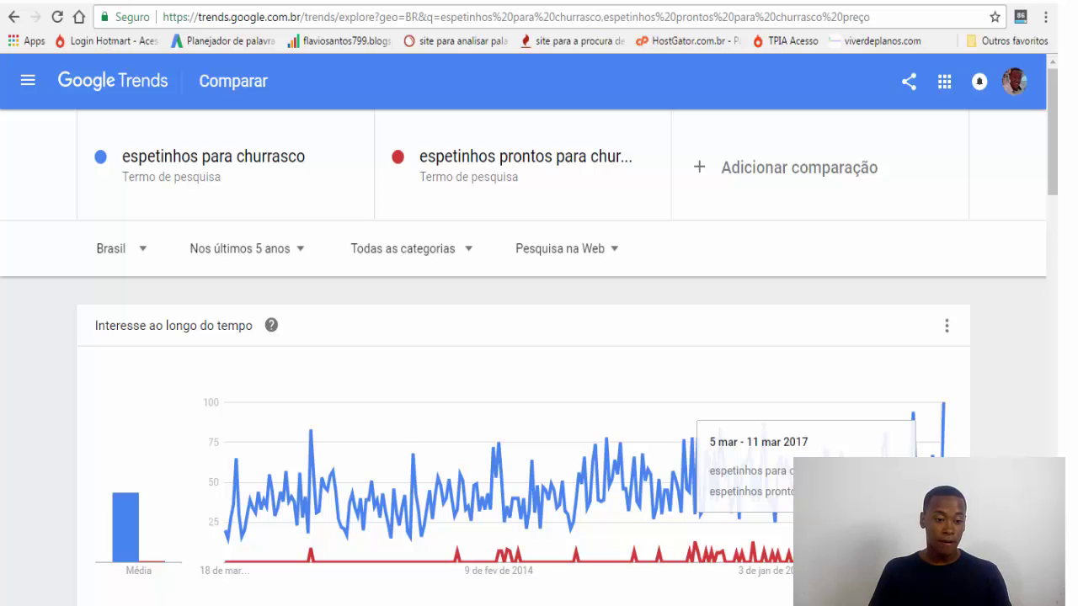
Step: Remove the second comparison term and replace the first with "espetinhos prontos para churrasco preço" to view its interest over time alone
{"action": "left_click", "coordinate": [135, 152]}
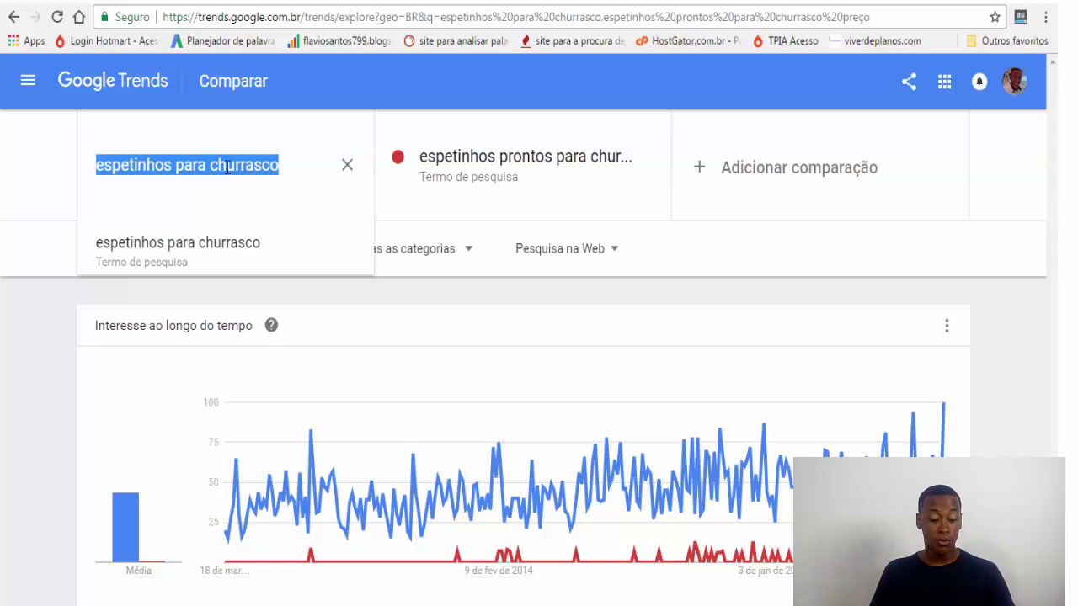
{"action": "left_click", "coordinate": [461, 153]}
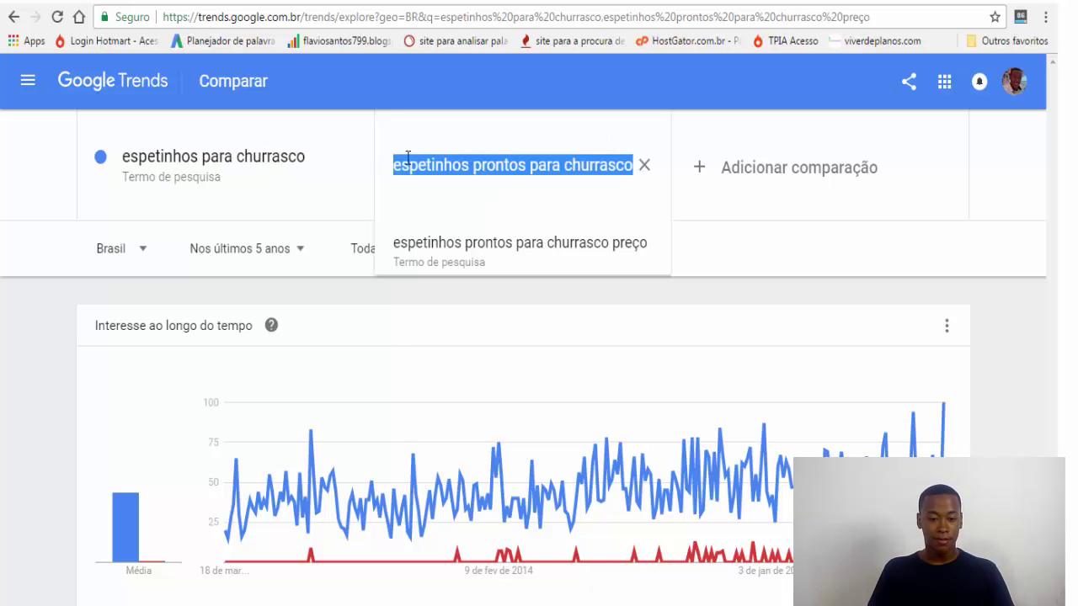
{"action": "key", "text": "BackSpace"}
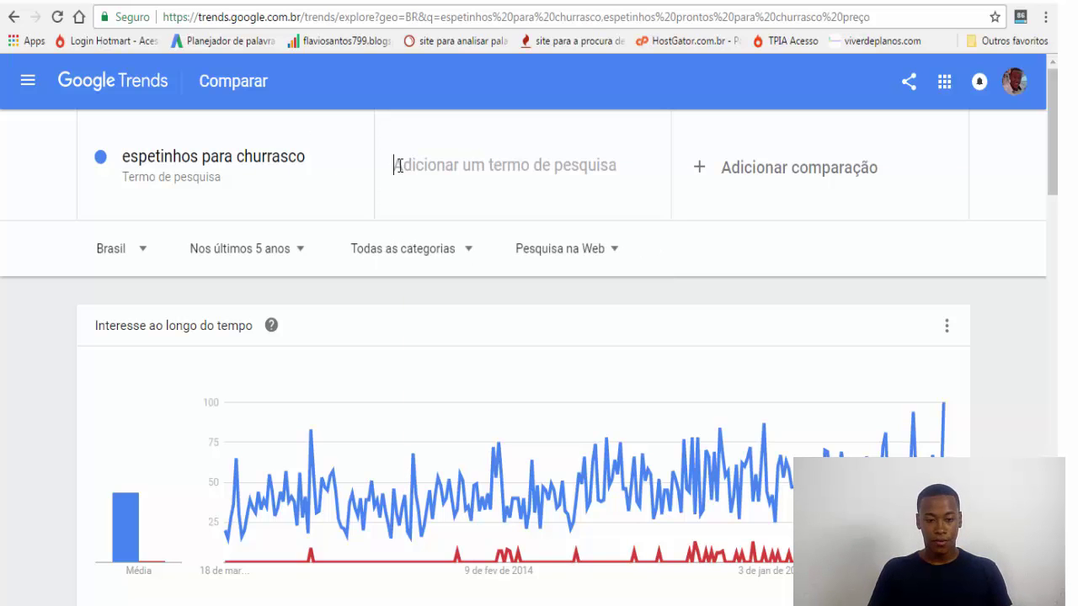
{"action": "key", "text": "Escape"}
{"action": "left_click", "coordinate": [281, 172]}
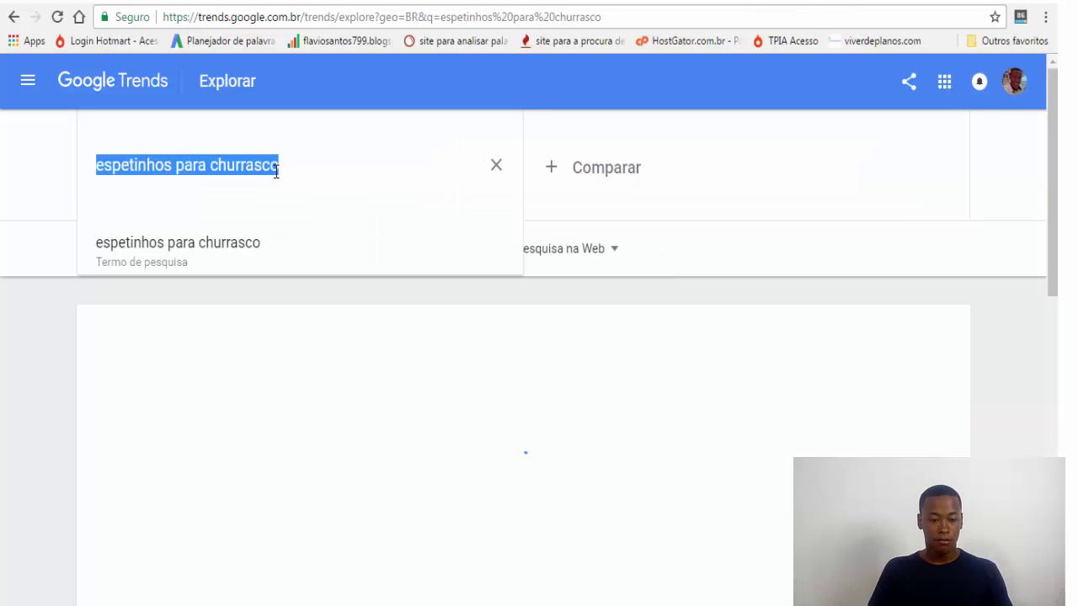
{"action": "type", "text": "espetinhos prontos para churrasco preço"}
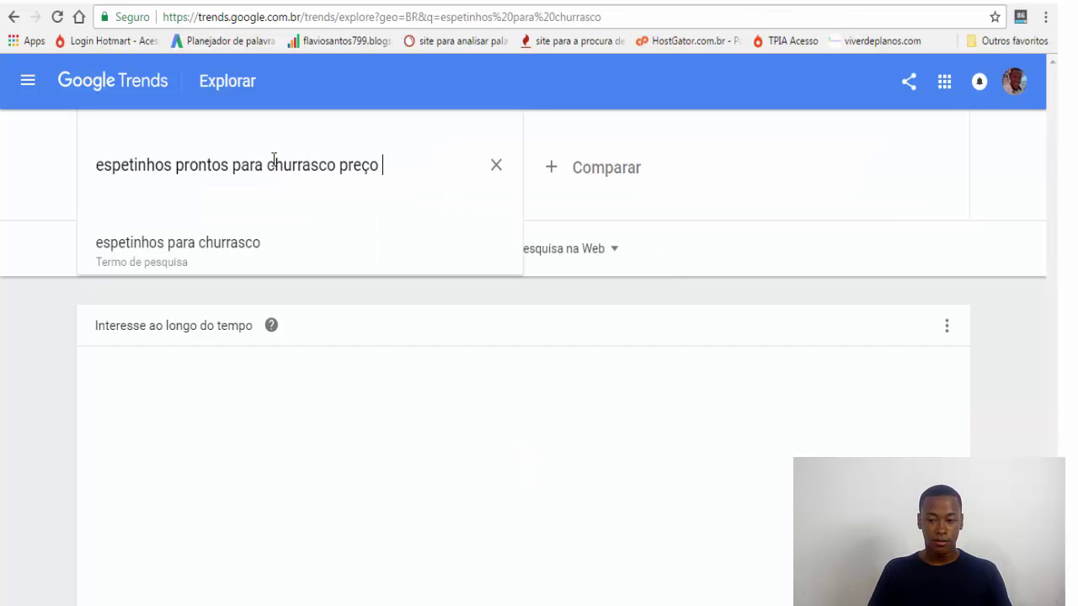
{"action": "key", "text": "Return"}
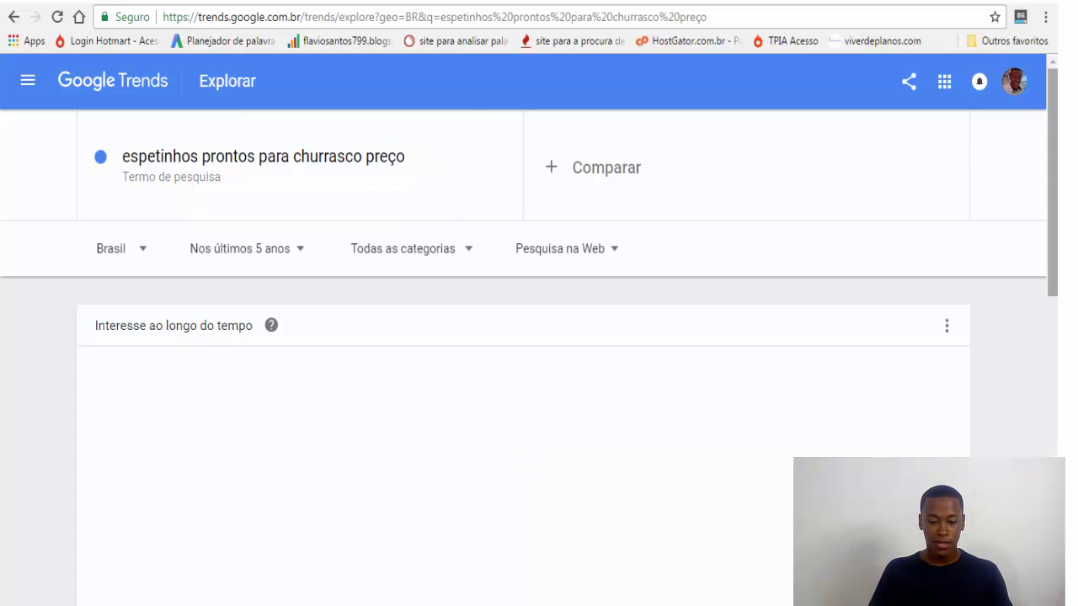
{"action": "scroll", "coordinate": [525, 313], "scroll_direction": "down", "scroll_amount": 2}
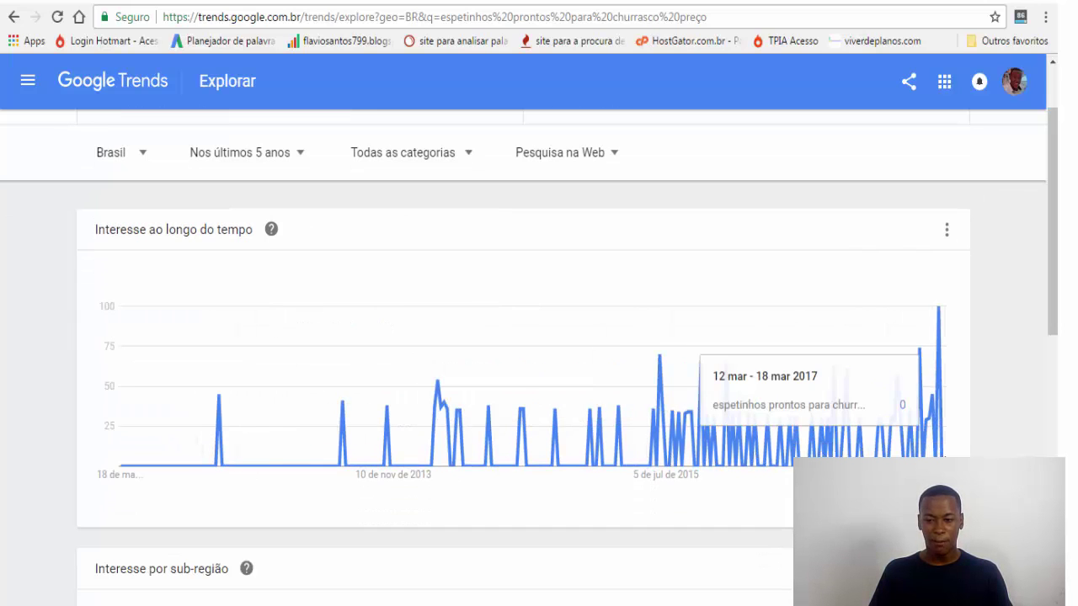
{"action": "scroll", "coordinate": [935, 455], "scroll_direction": "up", "scroll_amount": 2}
Step: Switch to the AdWords Keyword Planner and examine the keyword ideas for "espetinho" with their monthly searches and competition
{"action": "key", "text": "ctrl+Tab"}
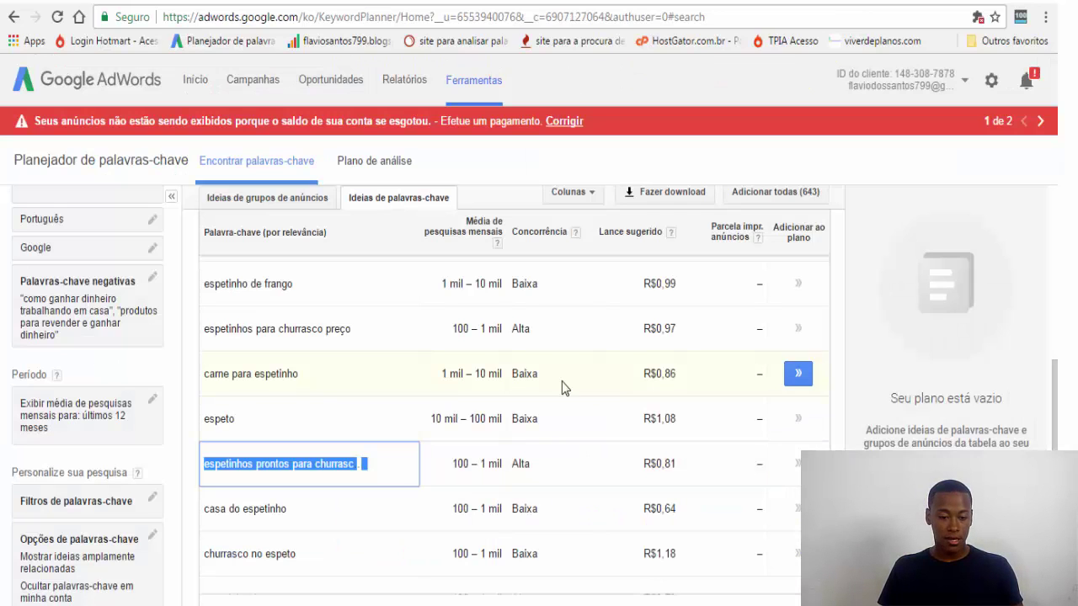
{"action": "scroll", "coordinate": [278, 398], "scroll_direction": "down", "scroll_amount": 4}
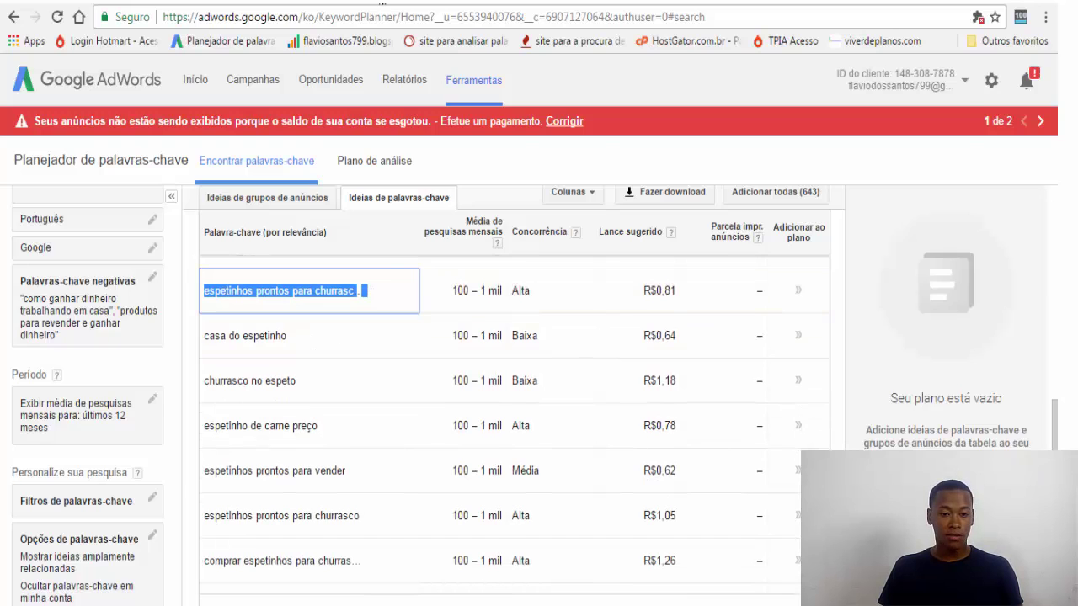
{"action": "key", "text": "ctrl+shift+Tab"}
{"action": "key", "text": "ctrl+Tab"}
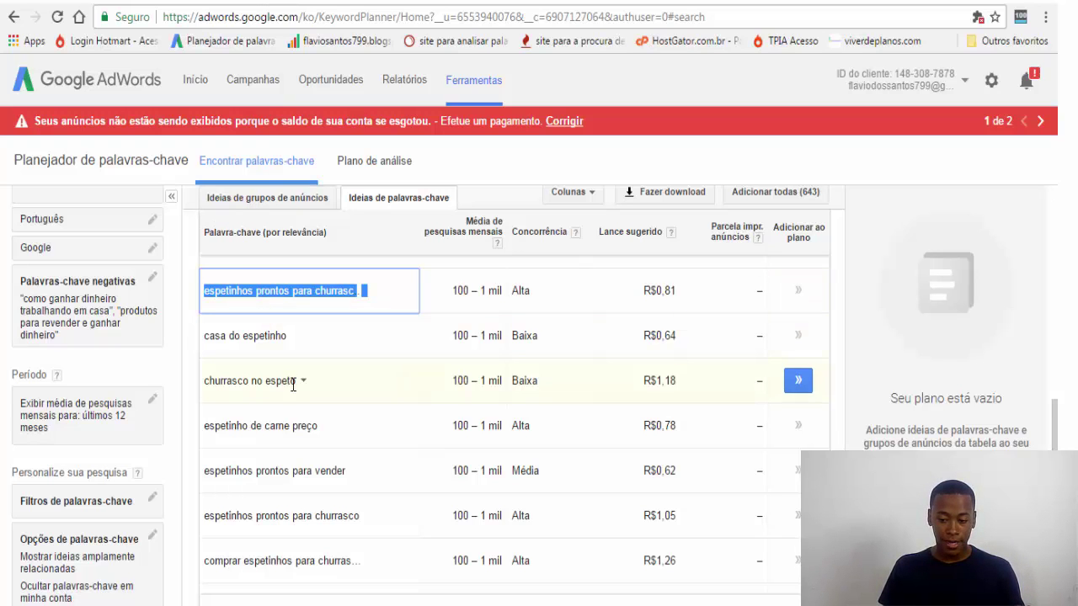
{"action": "scroll", "coordinate": [295, 425], "scroll_direction": "down", "scroll_amount": 2}
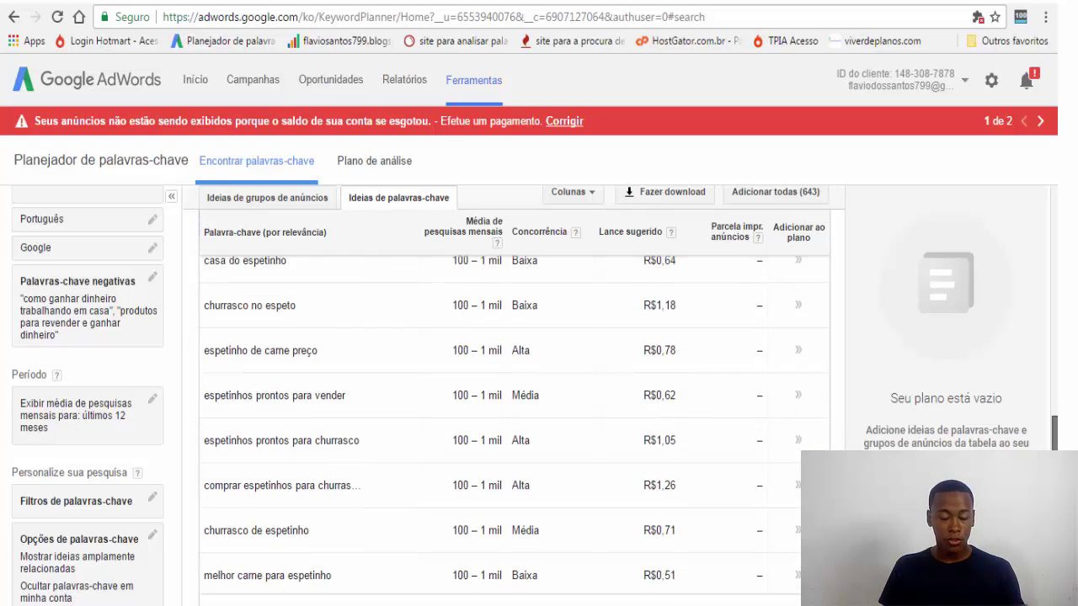
{"action": "scroll", "coordinate": [514, 396], "scroll_direction": "up", "scroll_amount": 10}
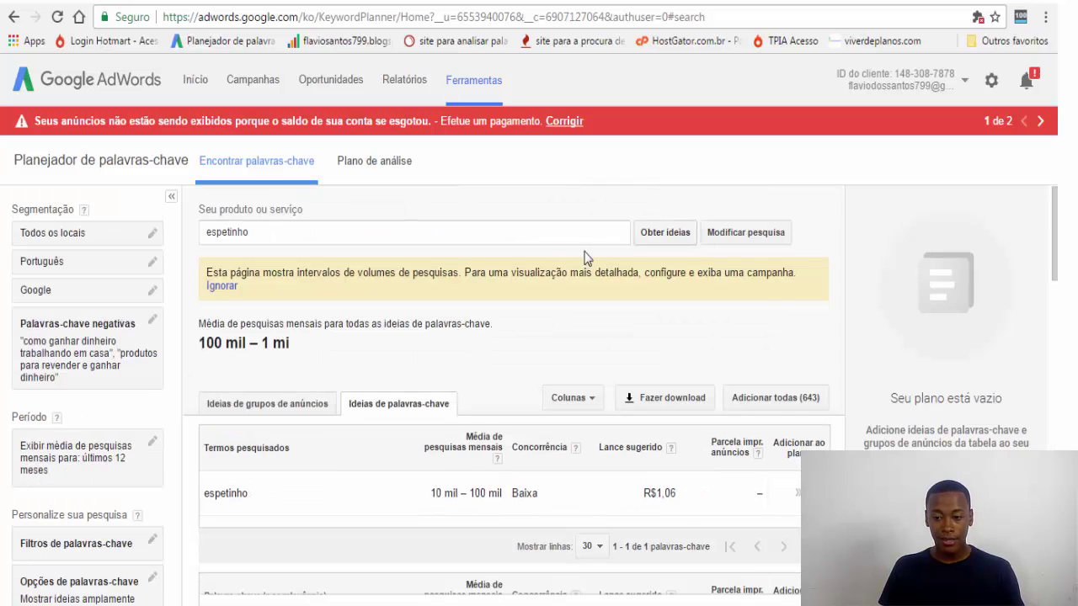
{"action": "scroll", "coordinate": [514, 388], "scroll_direction": "down", "scroll_amount": 3}
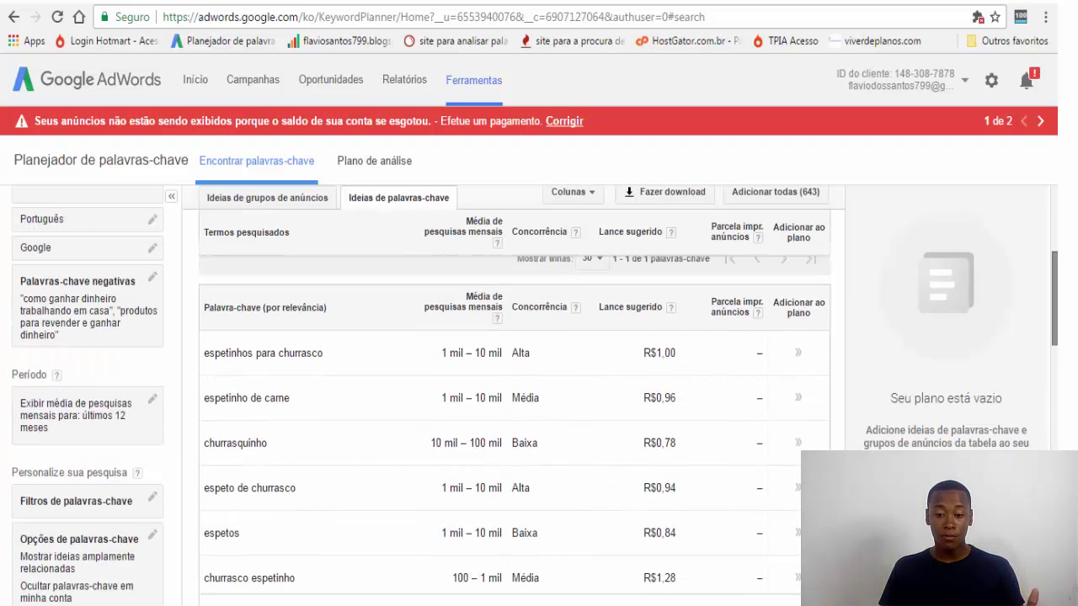
{"action": "scroll", "coordinate": [513, 421], "scroll_direction": "down", "scroll_amount": 6}
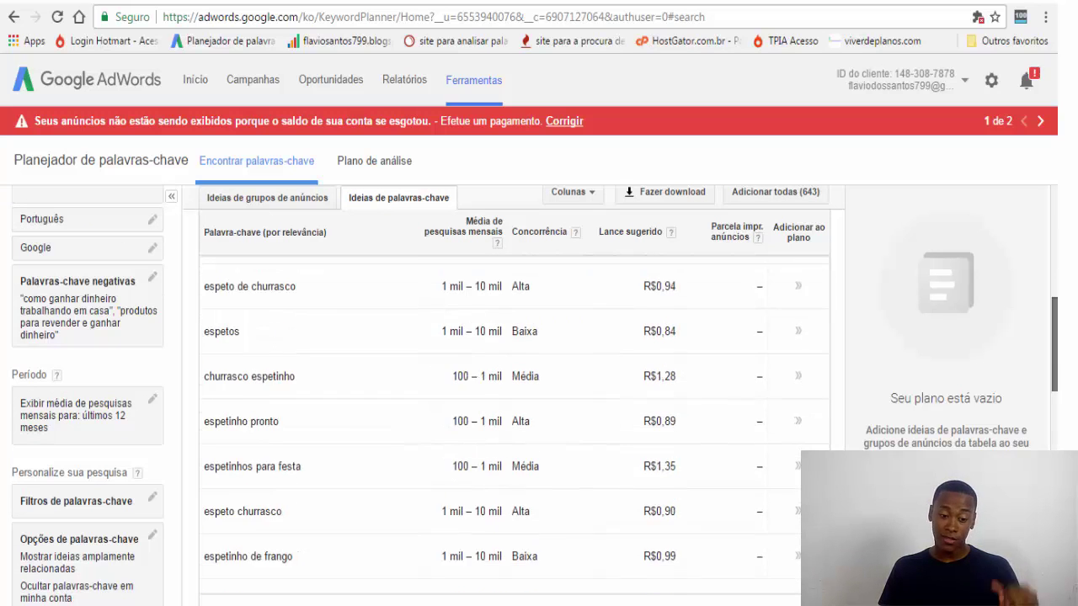
{"action": "scroll", "coordinate": [514, 421], "scroll_direction": "down", "scroll_amount": 1}
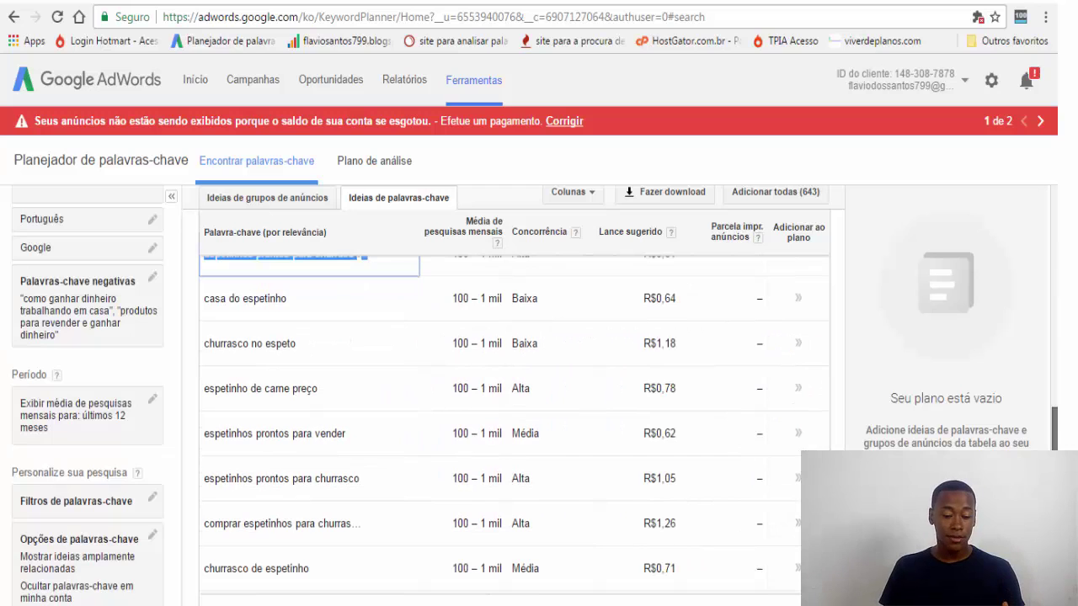
{"action": "scroll", "coordinate": [513, 421], "scroll_direction": "down", "scroll_amount": 1}
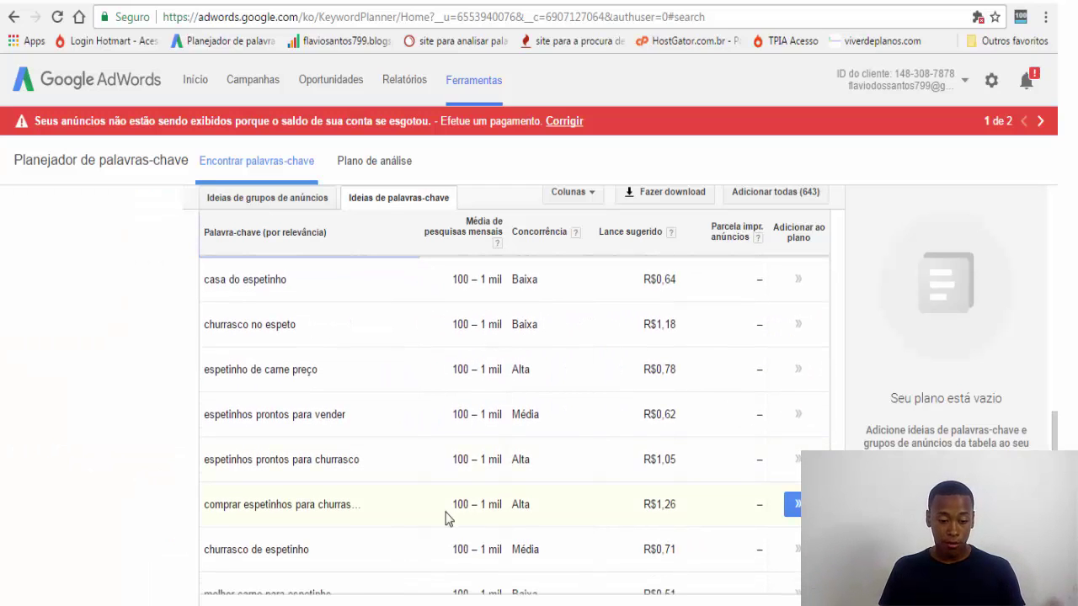
Step: Copy the keyword idea "espetinhos prontos para vender" from the list
{"action": "double_click", "coordinate": [298, 504]}
{"action": "triple_click", "coordinate": [299, 504]}
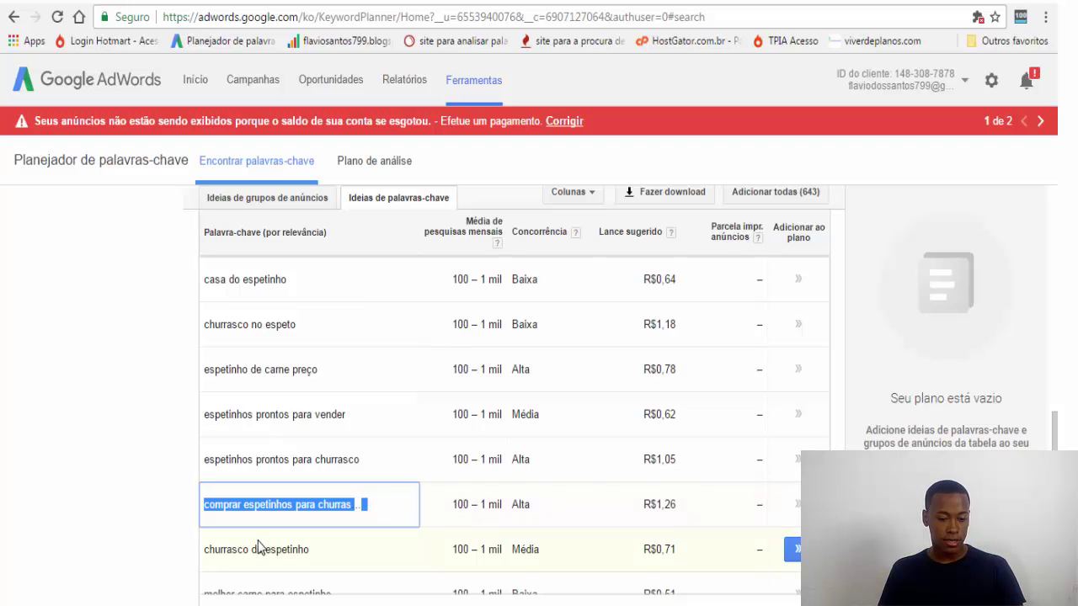
{"action": "double_click", "coordinate": [265, 415]}
{"action": "triple_click", "coordinate": [264, 414]}
{"action": "key", "text": "ctrl+c"}
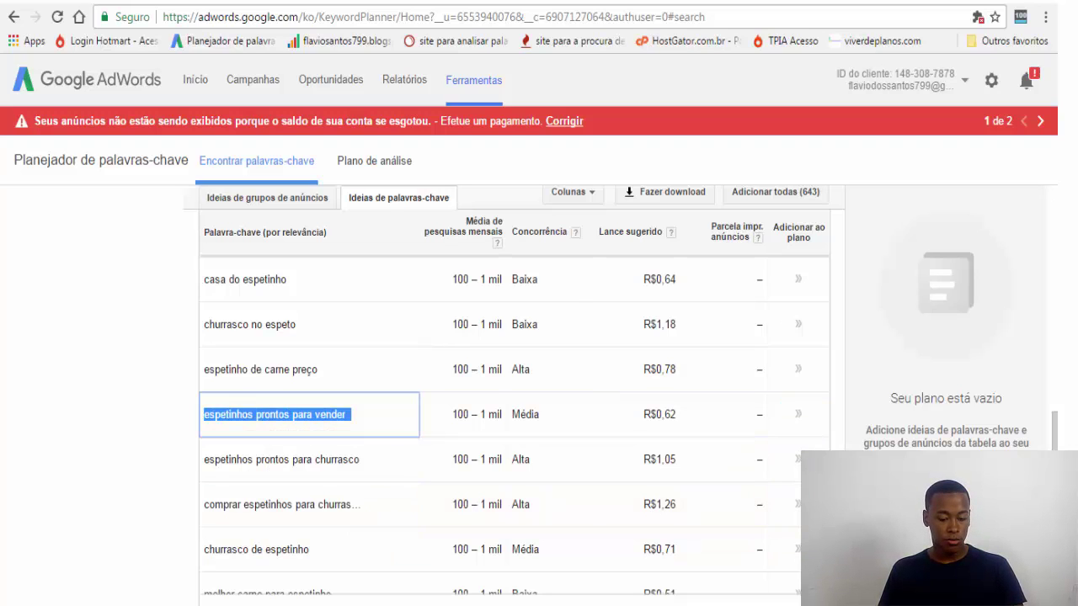
Step: Switch to the Google home page, search for "espetinhos prontos para vender" and dismiss the location request
{"action": "key", "text": "ctrl+Tab"}
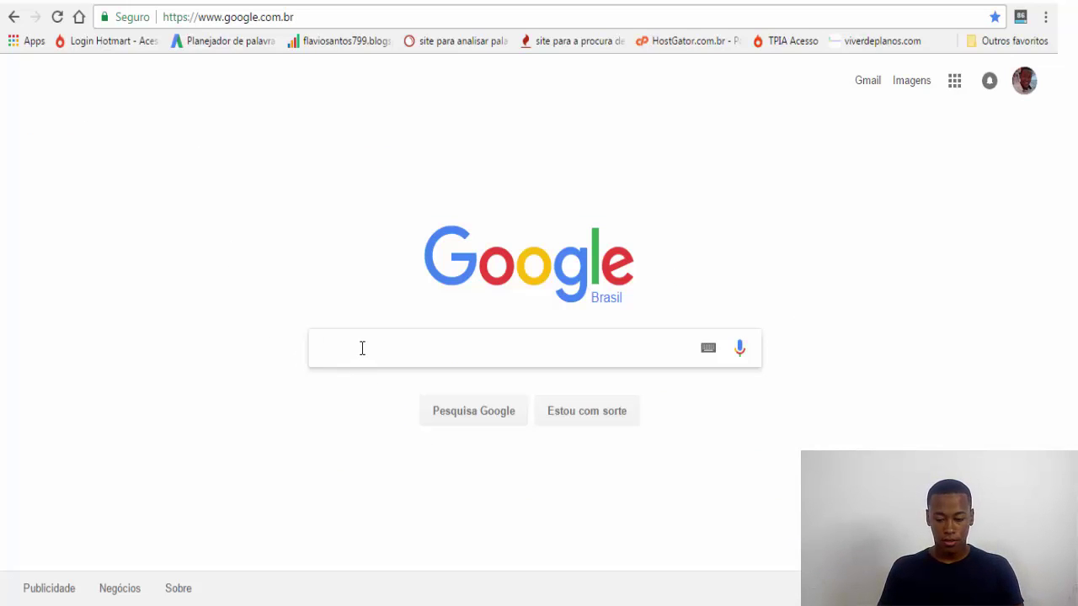
{"action": "key", "text": "ctrl+v"}
{"action": "key", "text": "Return"}
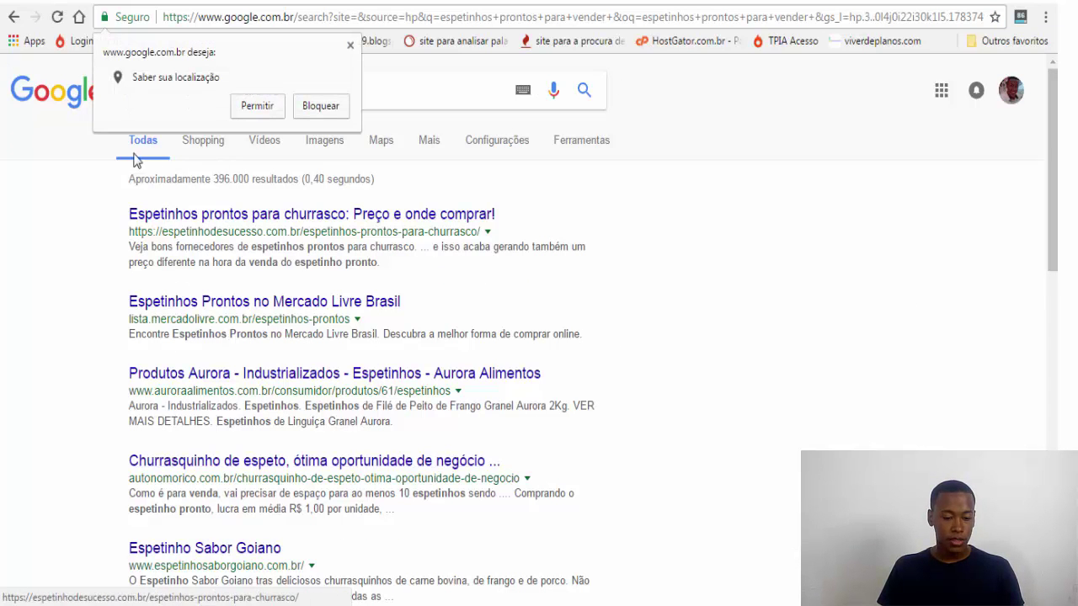
{"action": "left_click", "coordinate": [350, 45]}
Step: Examine the first page of results and the related searches for "espetinhos prontos para vender"
{"action": "scroll", "coordinate": [264, 358], "scroll_direction": "down", "scroll_amount": 6}
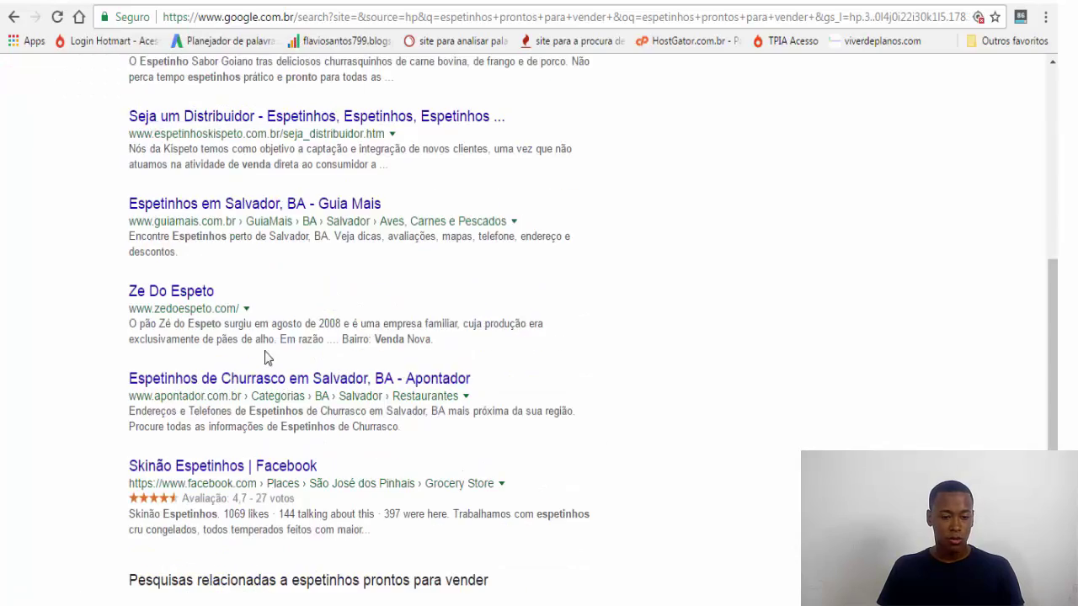
{"action": "scroll", "coordinate": [264, 358], "scroll_direction": "up", "scroll_amount": 5}
{"action": "scroll", "coordinate": [298, 207], "scroll_direction": "down", "scroll_amount": 9}
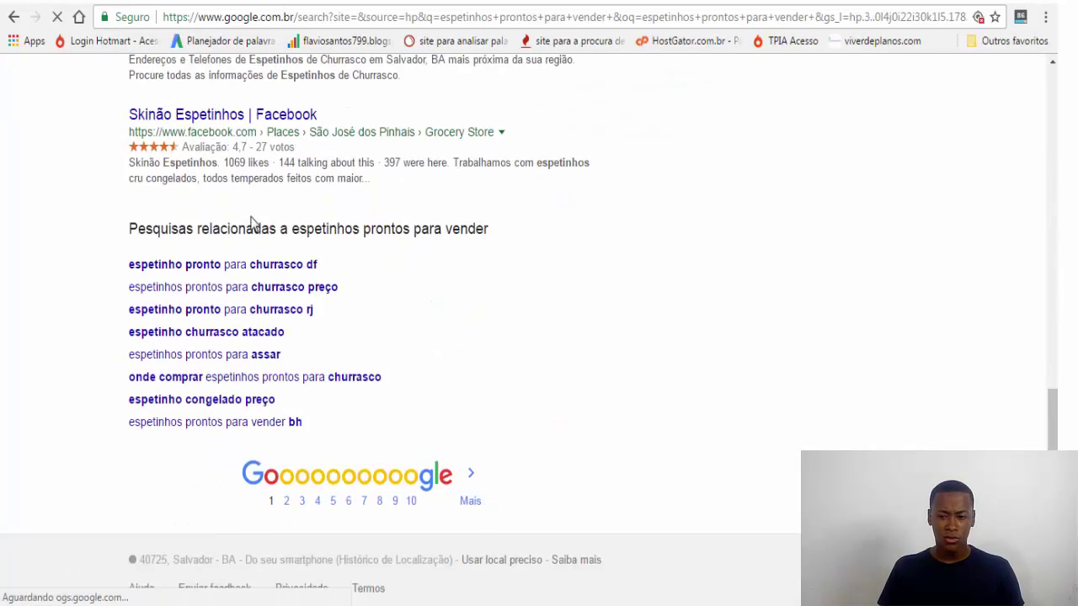
{"action": "scroll", "coordinate": [251, 222], "scroll_direction": "up", "scroll_amount": 10}
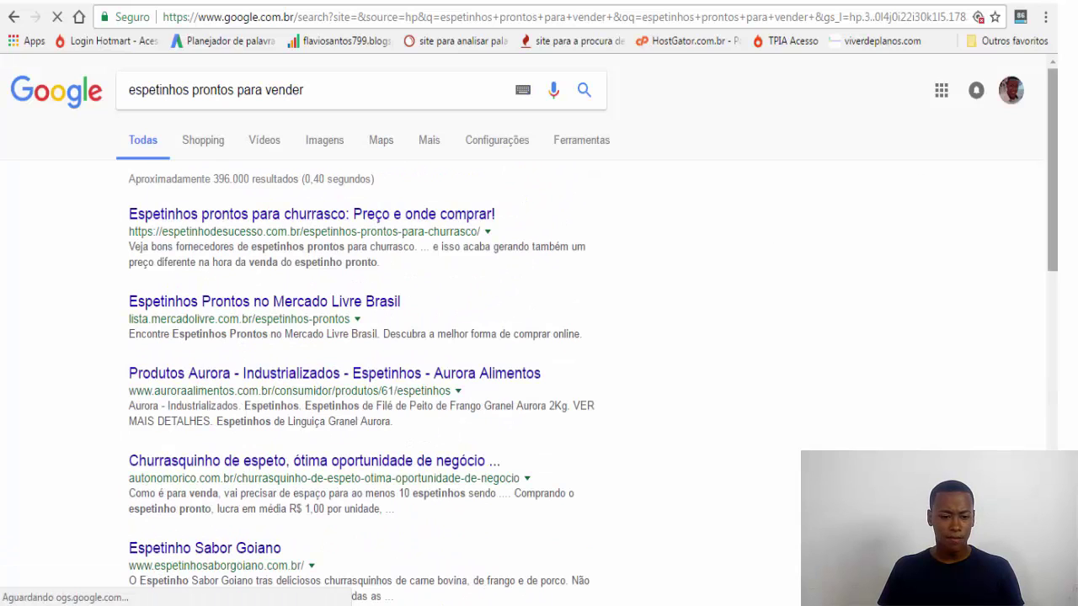
{"action": "scroll", "coordinate": [633, 231], "scroll_direction": "down", "scroll_amount": 8}
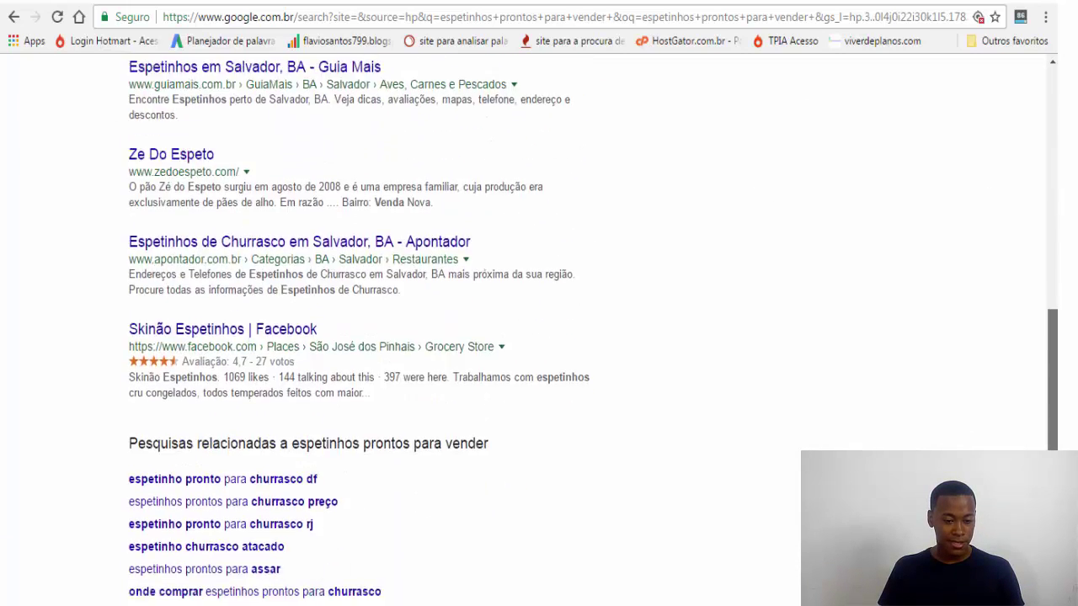
{"action": "scroll", "coordinate": [241, 303], "scroll_direction": "down", "scroll_amount": 2}
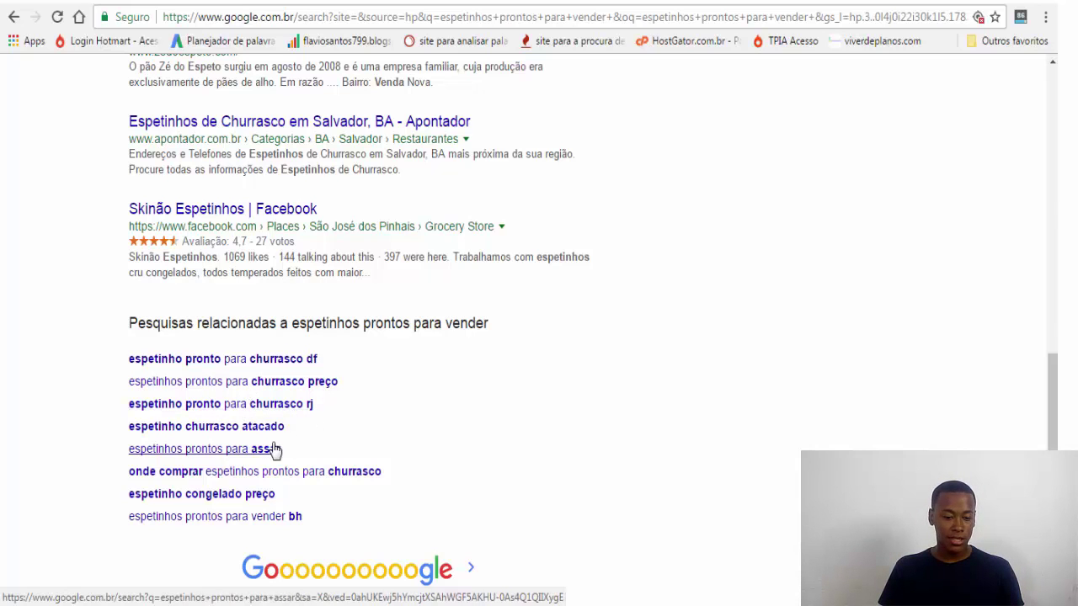
{"action": "scroll", "coordinate": [393, 426], "scroll_direction": "down", "scroll_amount": 1}
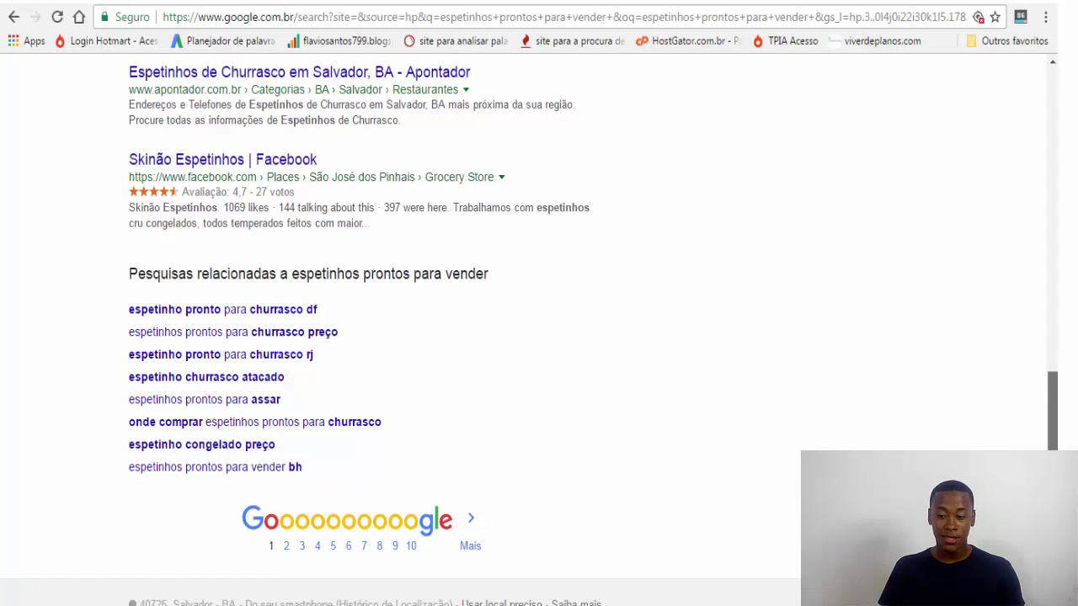
{"action": "left_click_drag", "start_coordinate": [1054, 364], "coordinate": [1047, 74]}
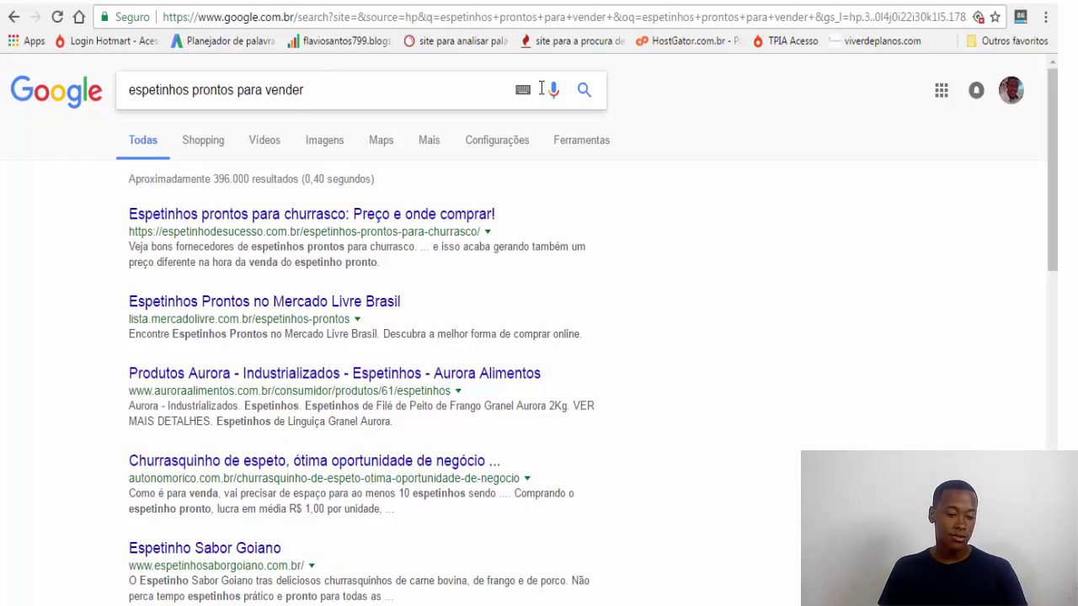
{"action": "left_click_drag", "start_coordinate": [1053, 127], "coordinate": [1052, 441]}
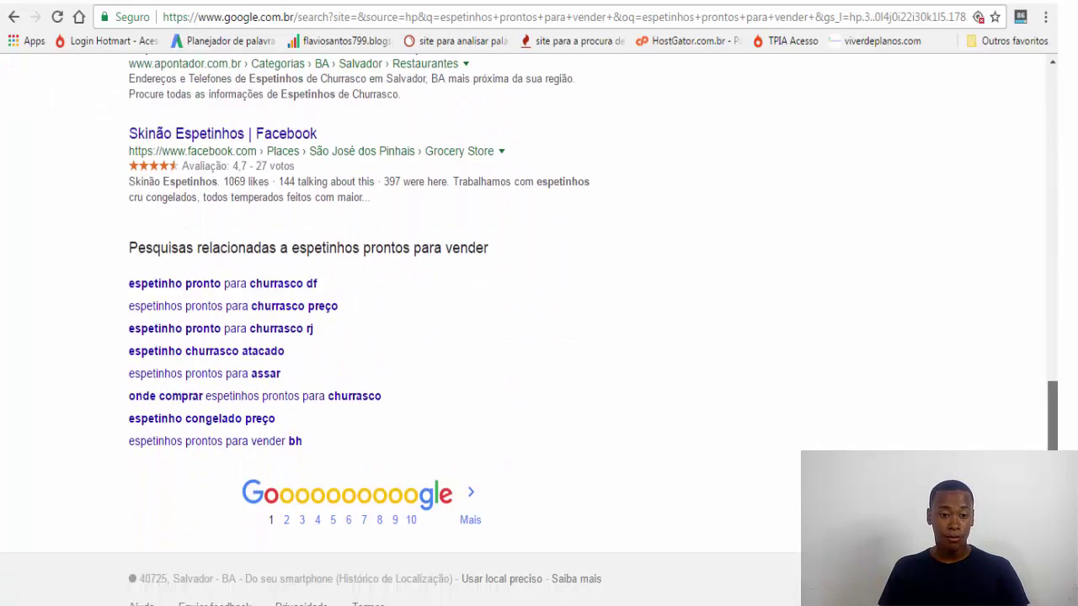
Step: Replace the Google query and search for "como fazer espetinho para vender"
{"action": "scroll", "coordinate": [366, 94], "scroll_direction": "up", "scroll_amount": 15}
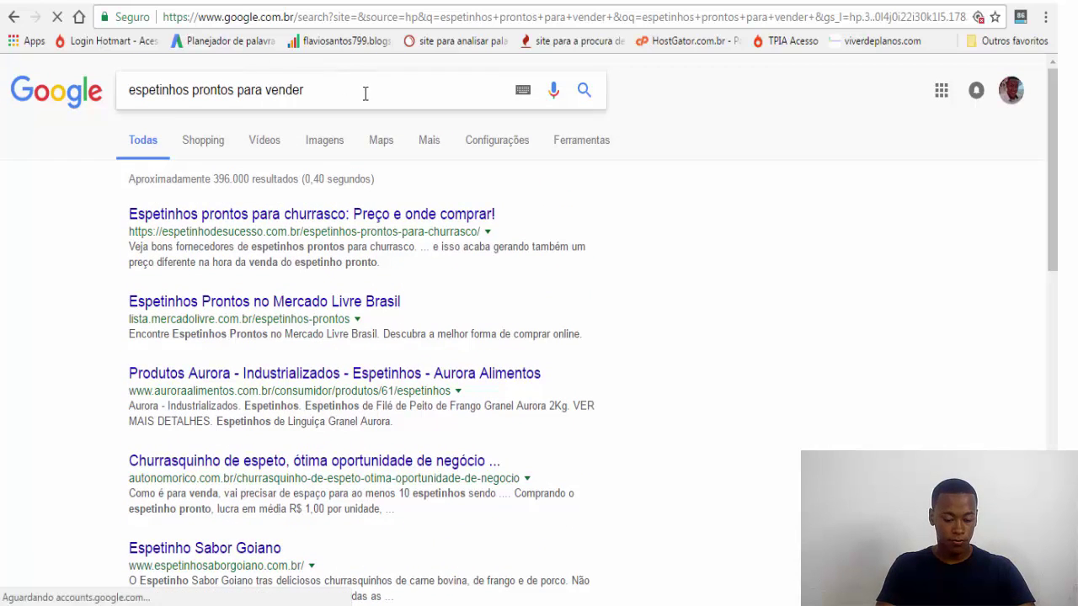
{"action": "triple_click", "coordinate": [365, 94]}
{"action": "type", "text": "como fa"}
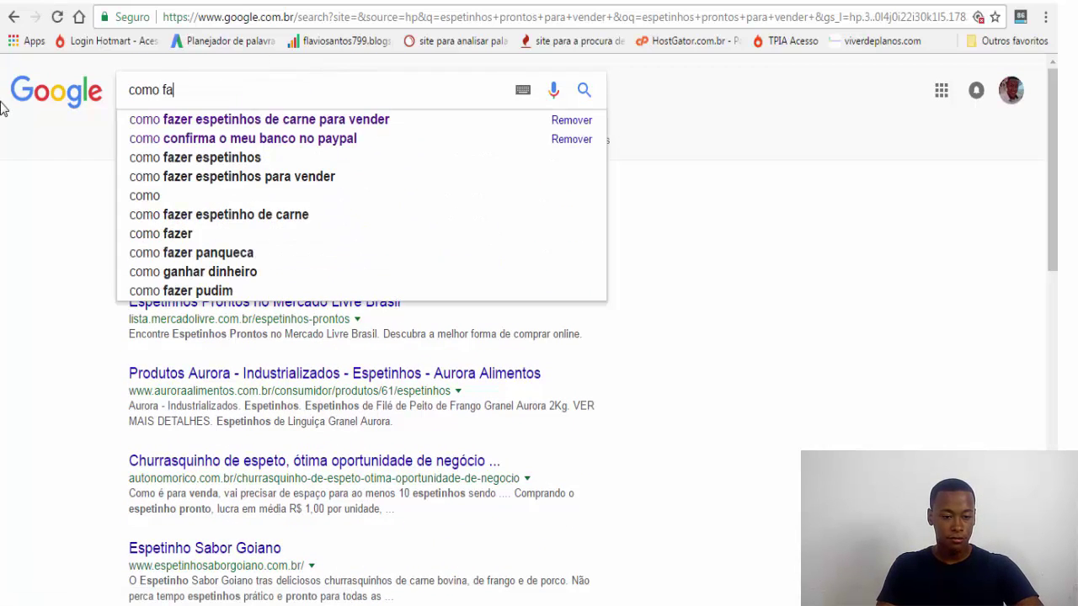
{"action": "type", "text": "zer espetinho"}
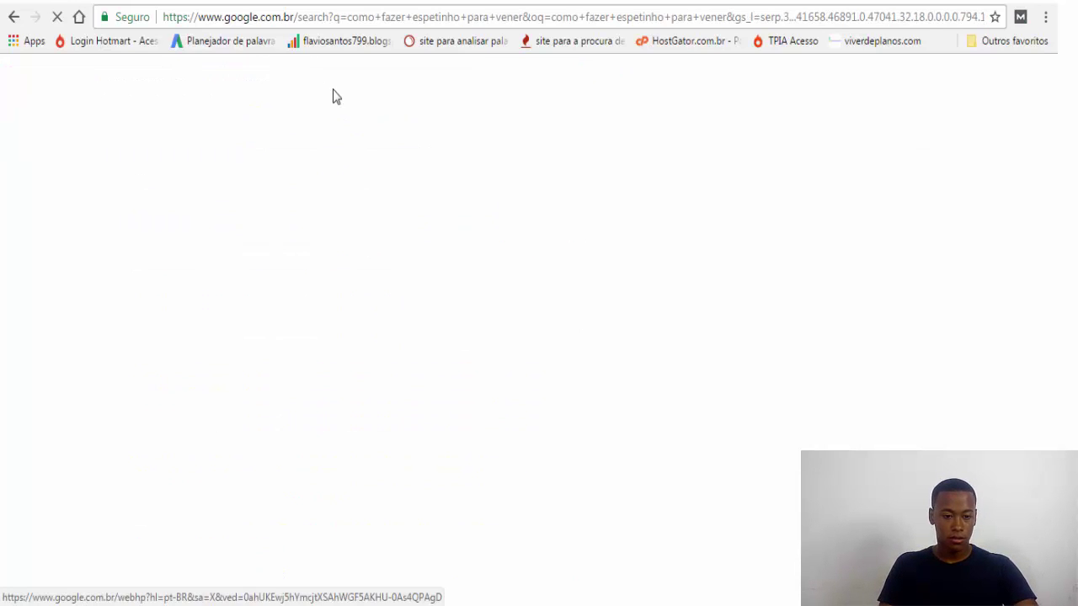
{"action": "key", "text": "BackSpace"}
{"action": "key", "text": "BackSpace"}
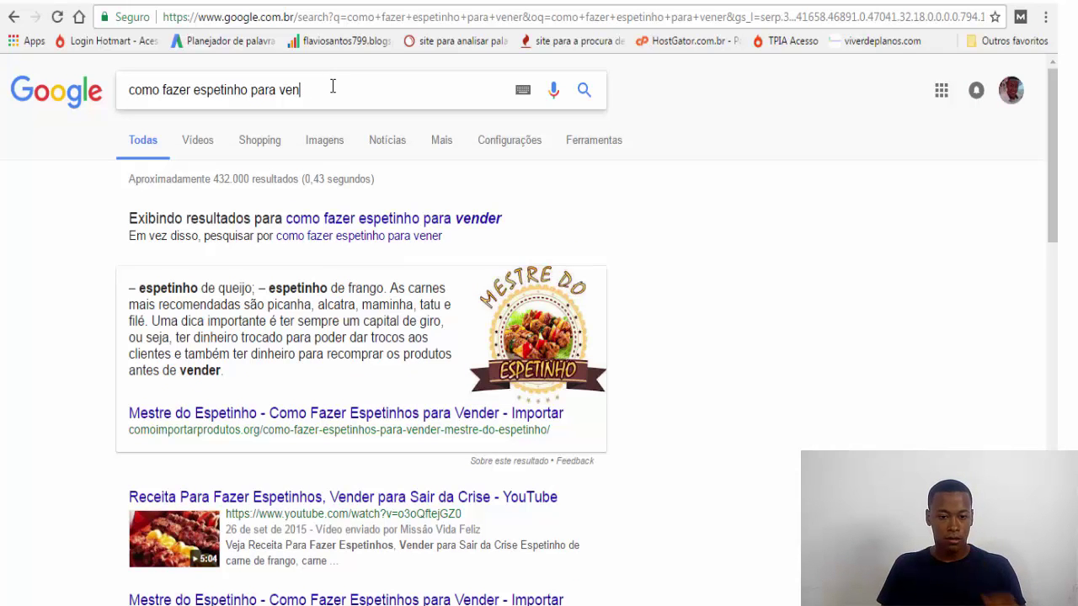
{"action": "type", "text": "der"}
{"action": "key", "text": "Return"}
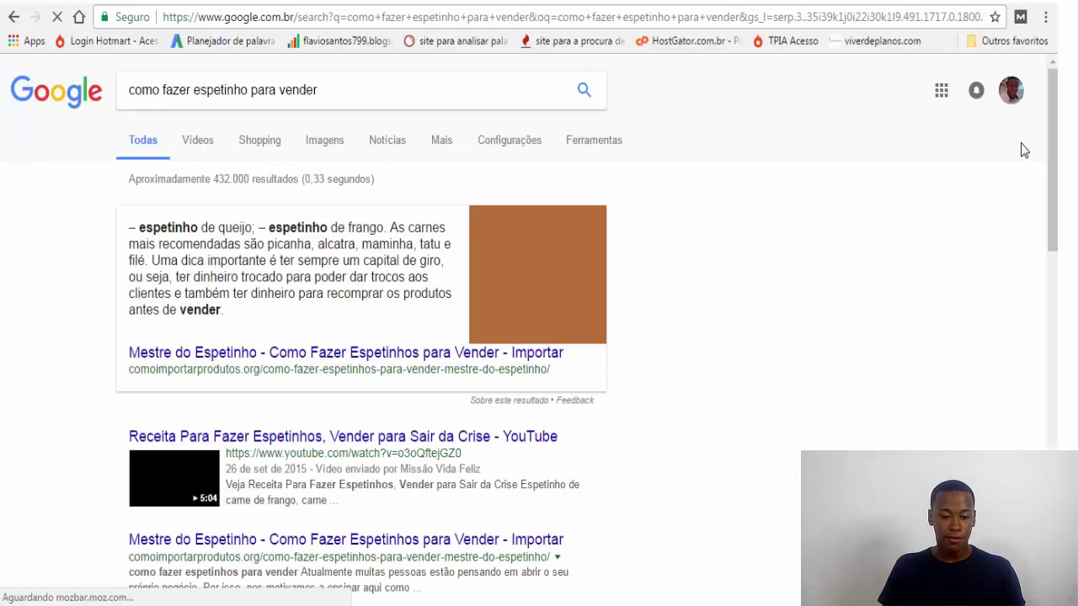
Step: Examine the results and the related searches for "como fazer espetinho para vender"
{"action": "scroll", "coordinate": [362, 337], "scroll_direction": "down", "scroll_amount": 15}
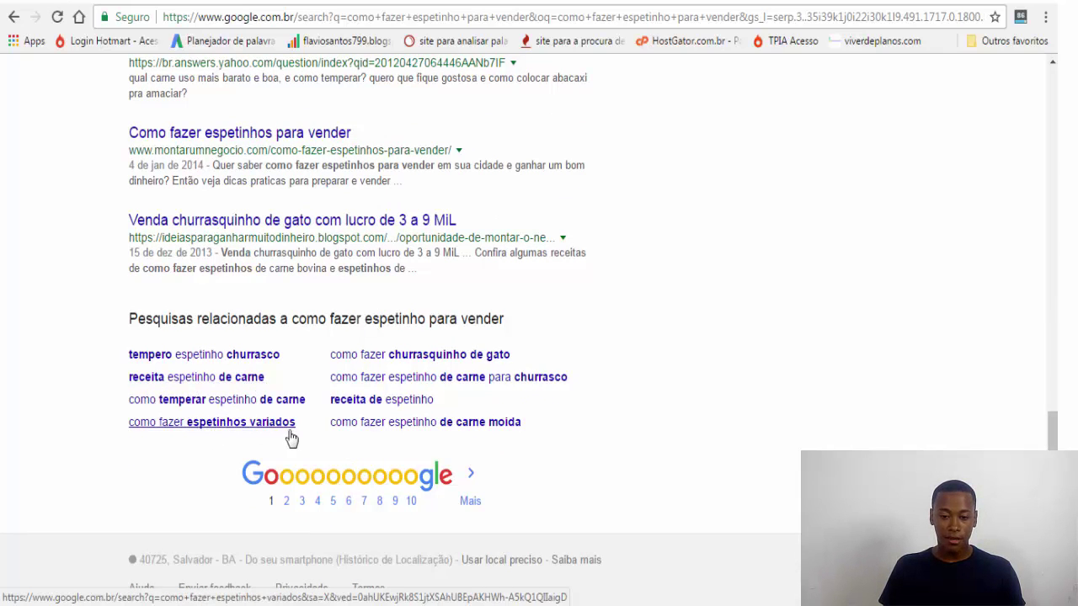
{"action": "scroll", "coordinate": [784, 361], "scroll_direction": "up", "scroll_amount": 5}
{"action": "scroll", "coordinate": [539, 331], "scroll_direction": "up", "scroll_amount": 8}
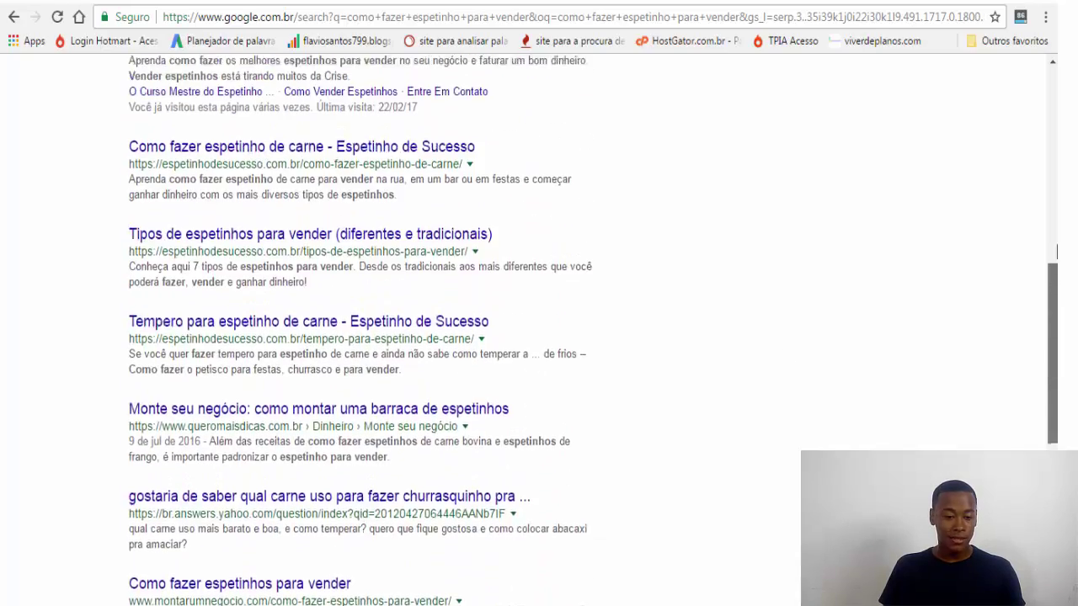
{"action": "scroll", "coordinate": [539, 330], "scroll_direction": "down", "scroll_amount": 10}
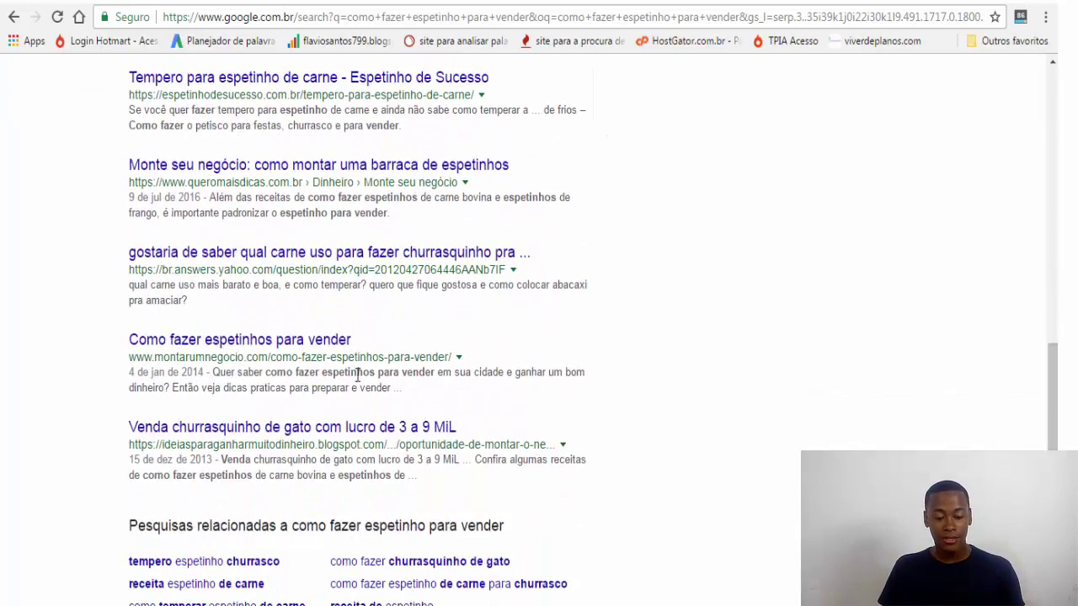
{"action": "scroll", "coordinate": [447, 385], "scroll_direction": "down", "scroll_amount": 3}
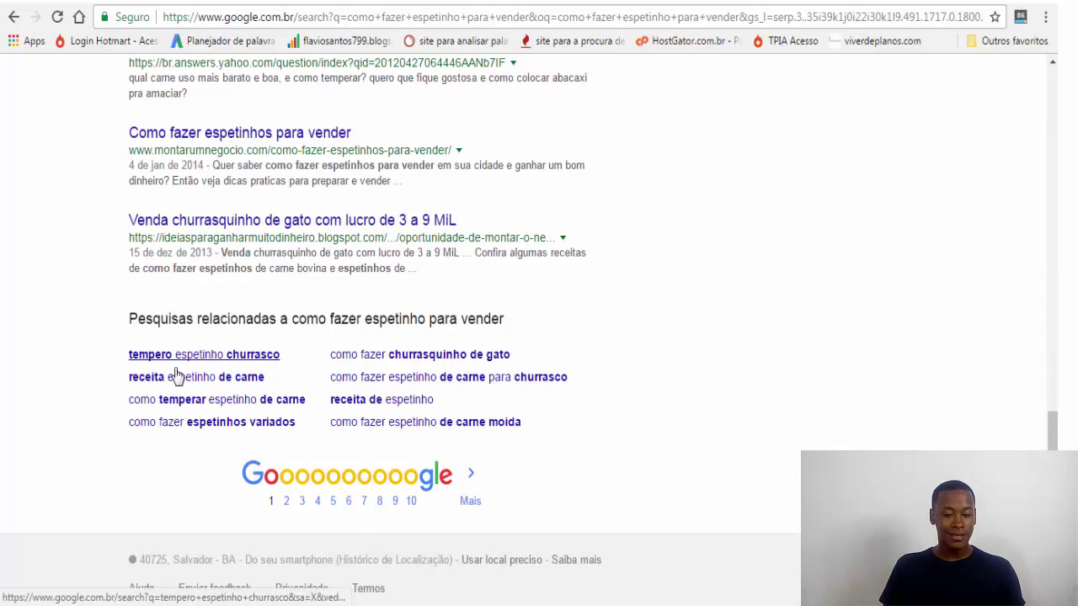
{"action": "triple_click", "coordinate": [113, 419]}
{"action": "left_click", "coordinate": [109, 464]}
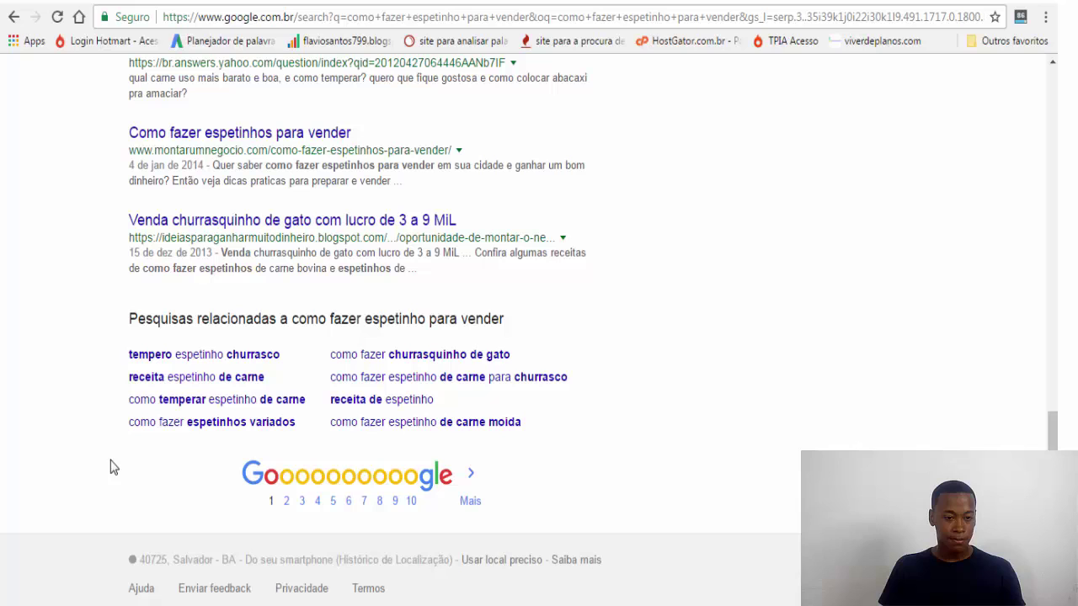
Step: Open the related search "como fazer espetinhos variados" in a new tab and copy its query text
{"action": "right_click", "coordinate": [168, 428]}
{"action": "left_click", "coordinate": [211, 458]}
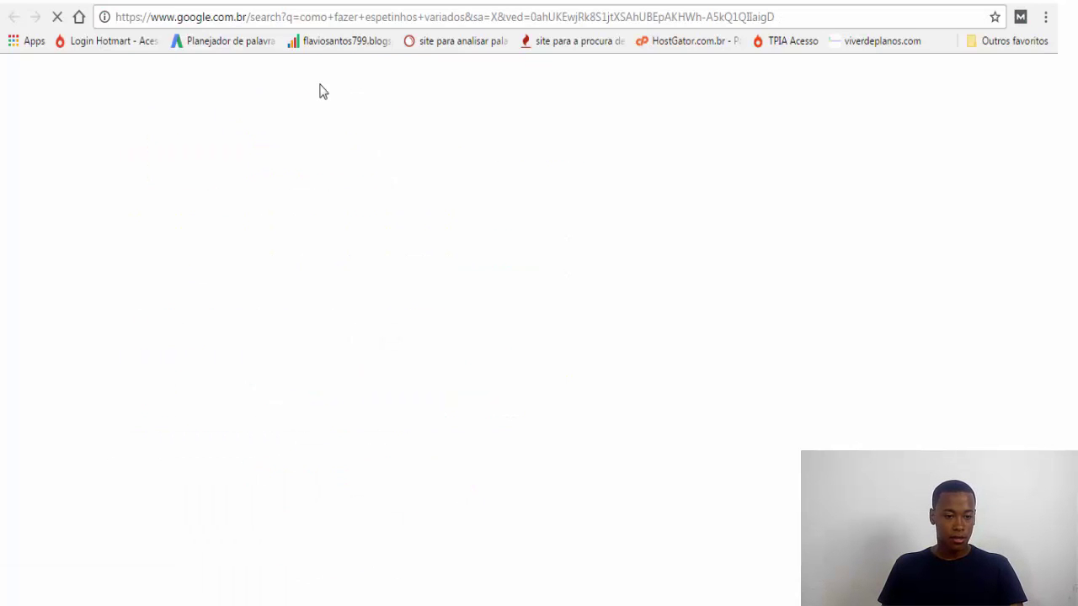
{"action": "triple_click", "coordinate": [308, 91]}
{"action": "key", "text": "ctrl+c"}
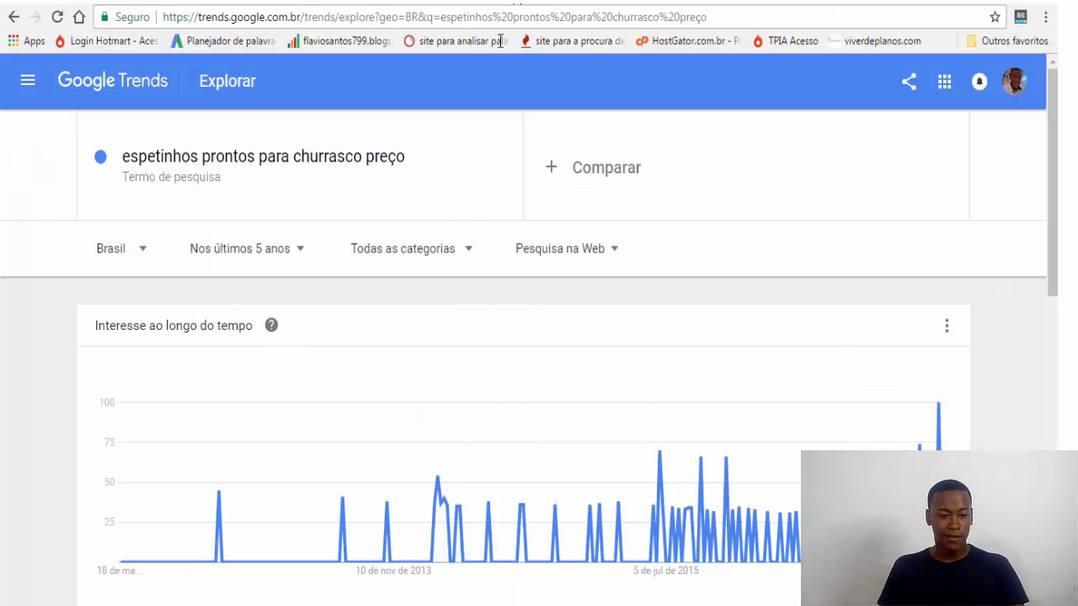
Step: Switch to Google Trends and check the interest in "como fazer espetinhos variados" as the search term
{"action": "left_click", "coordinate": [443, 162]}
{"action": "key", "text": "ctrl+v"}
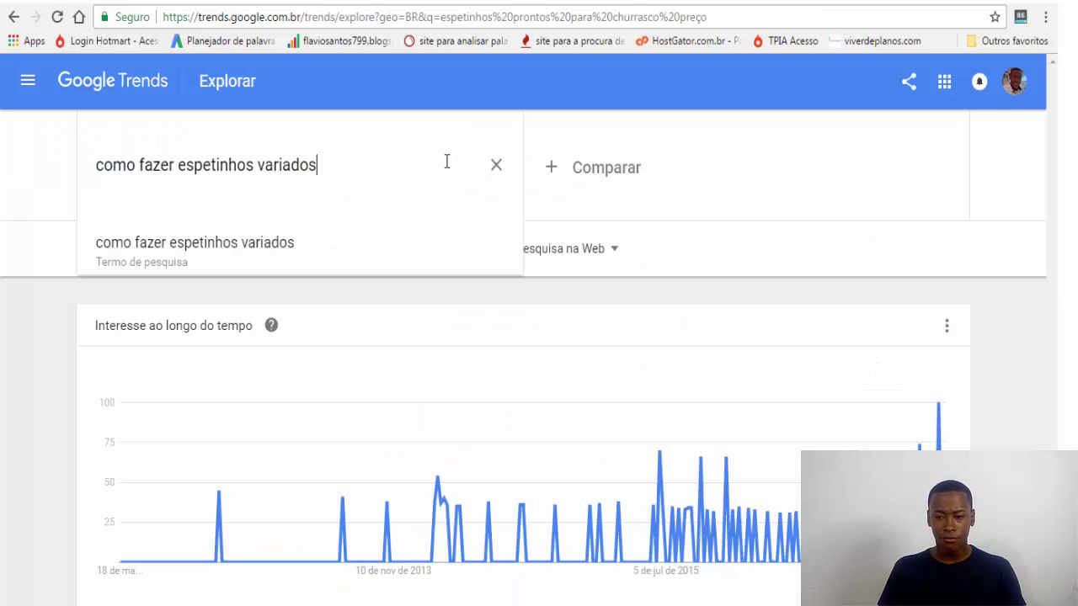
{"action": "key", "text": "Return"}
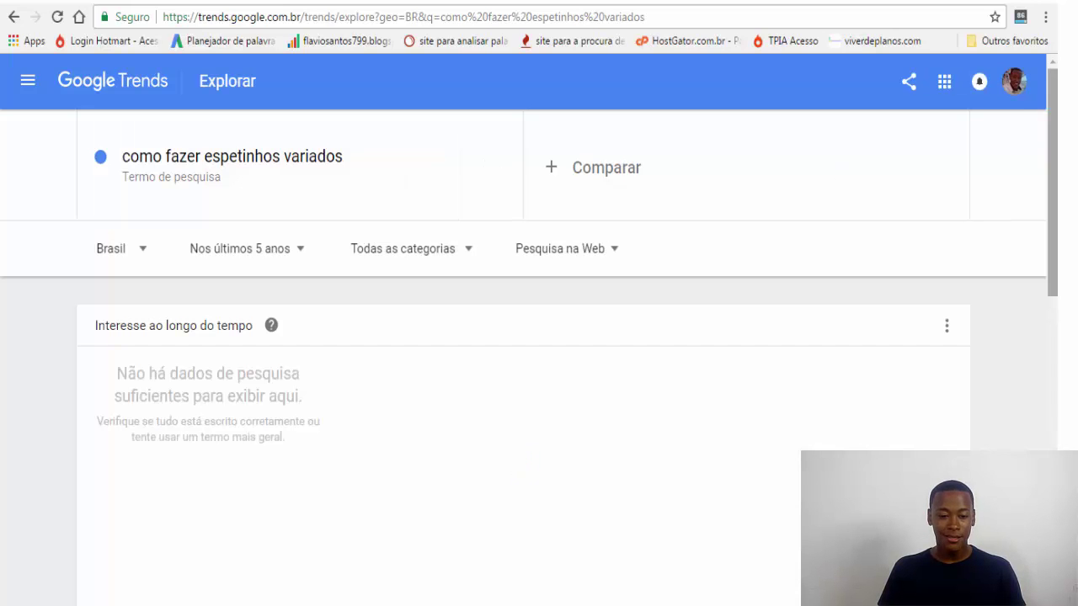
{"action": "scroll", "coordinate": [529, 337], "scroll_direction": "down", "scroll_amount": 5}
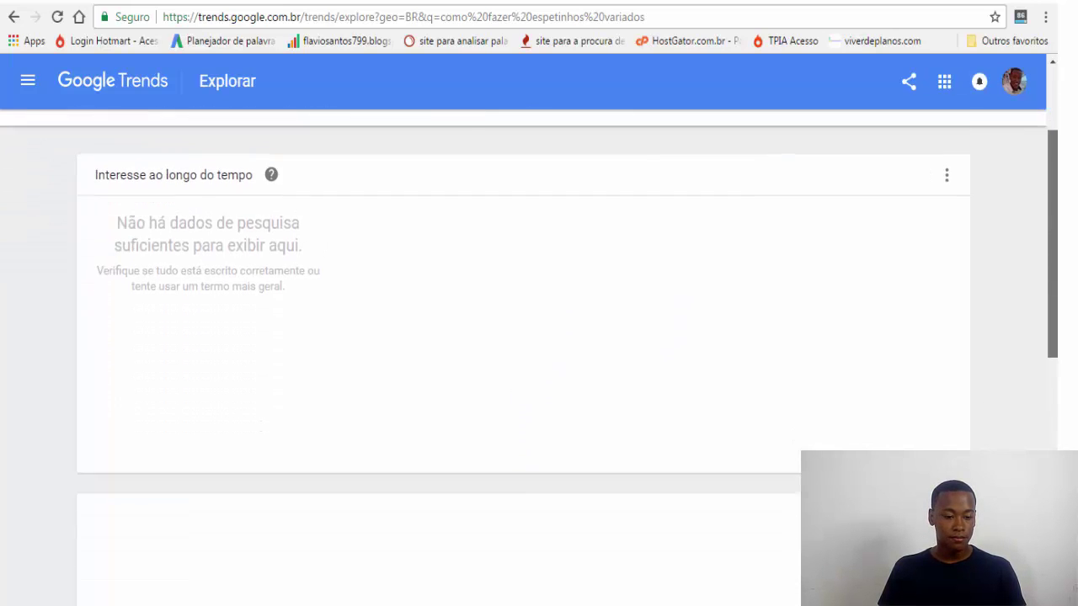
Step: Switch back to the Google results and search for "como fazer espetinhos variados"
{"action": "key", "text": "alt+Left"}
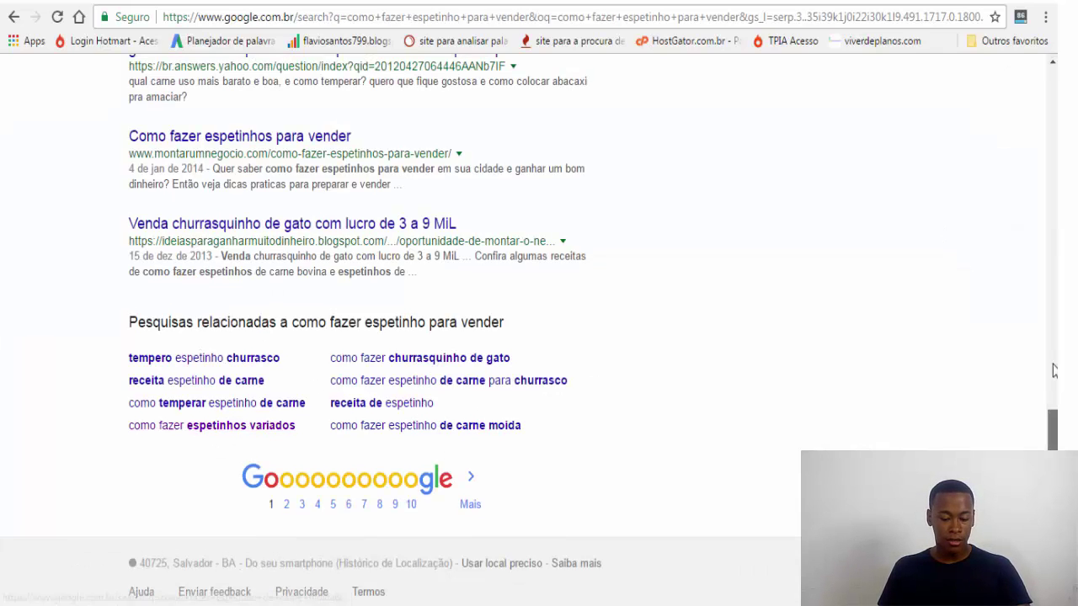
{"action": "left_click_drag", "start_coordinate": [1051, 458], "coordinate": [1051, 109]}
{"action": "triple_click", "coordinate": [430, 88]}
{"action": "type", "text": "como fazer espetinhos variados"}
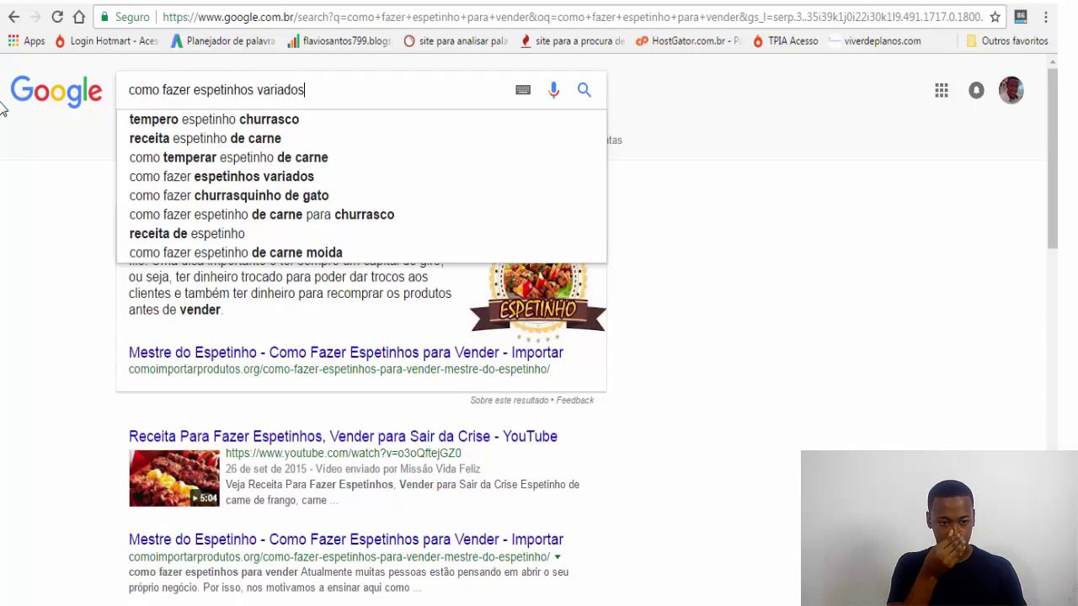
{"action": "key", "text": "Return"}
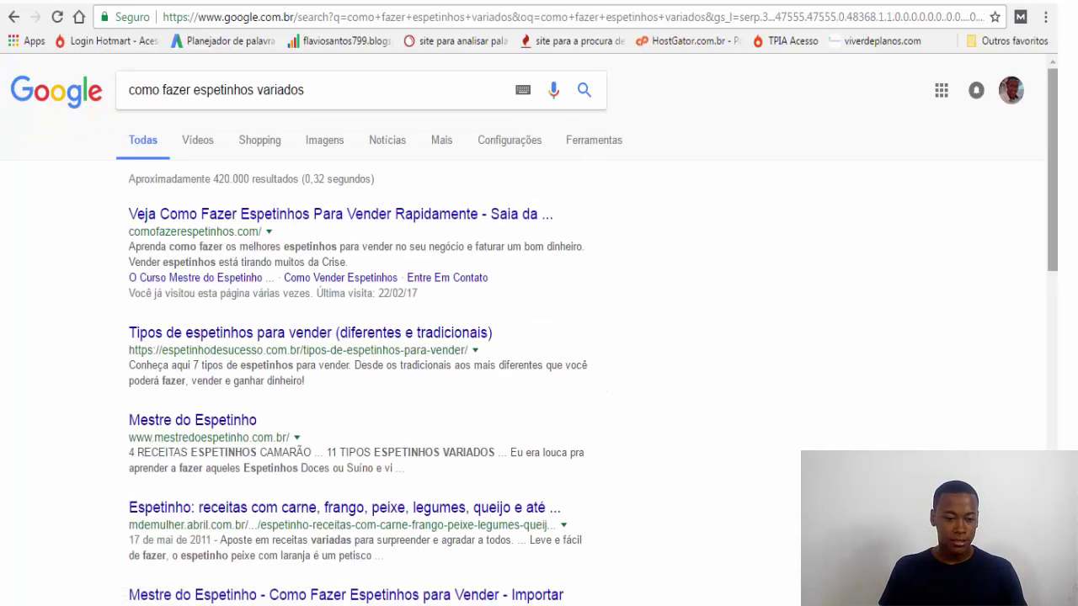
Step: Examine the first page of Google results for "como fazer espetinhos variados"
{"action": "scroll", "coordinate": [443, 238], "scroll_direction": "down", "scroll_amount": 3}
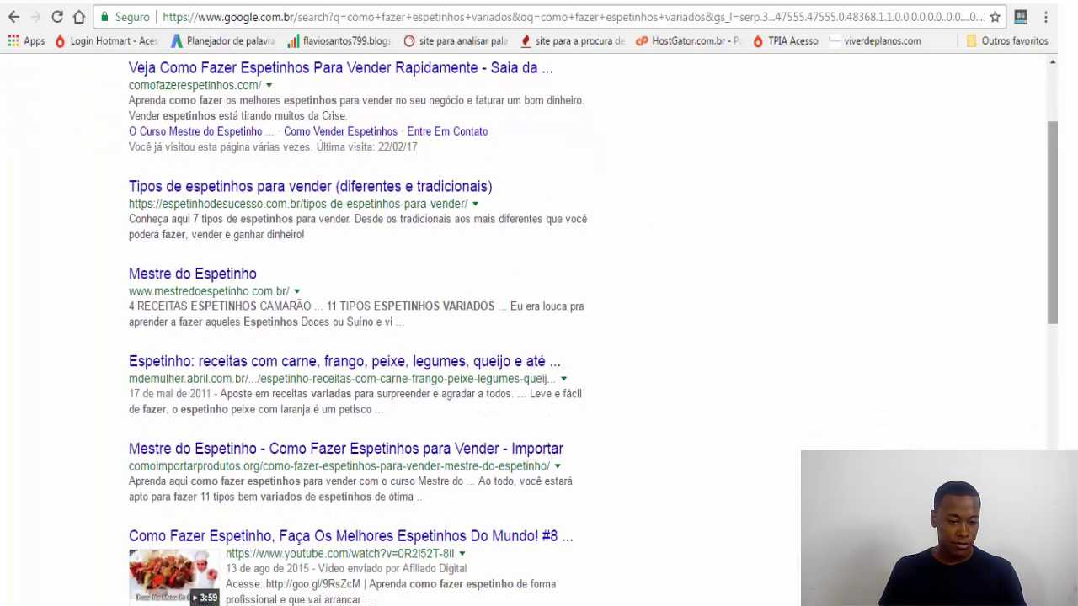
{"action": "scroll", "coordinate": [185, 269], "scroll_direction": "down", "scroll_amount": 4}
{"action": "scroll", "coordinate": [187, 269], "scroll_direction": "down", "scroll_amount": 2}
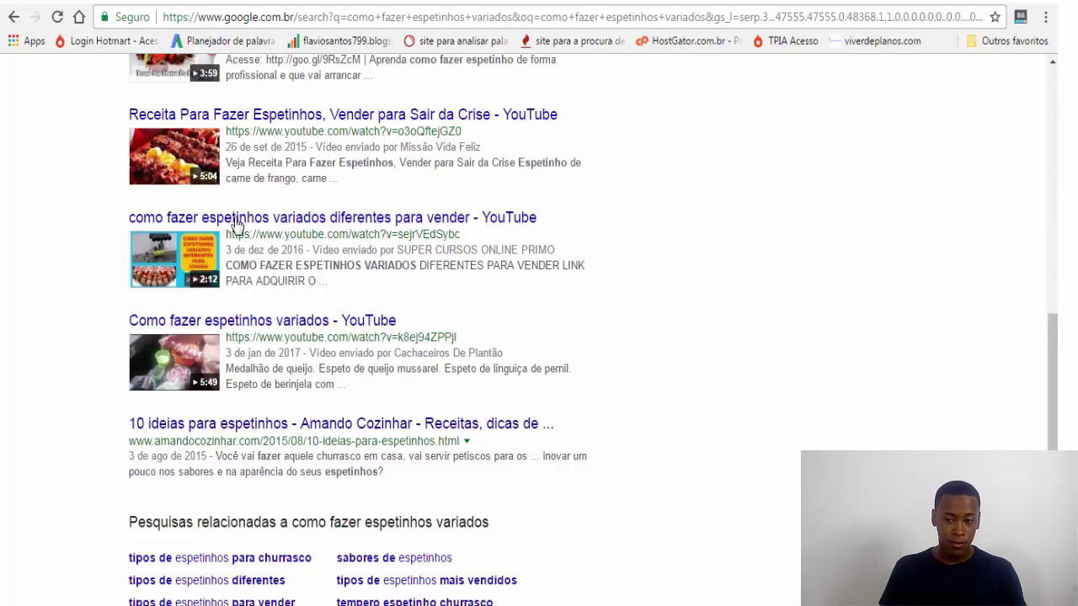
{"action": "scroll", "coordinate": [590, 295], "scroll_direction": "up", "scroll_amount": 10}
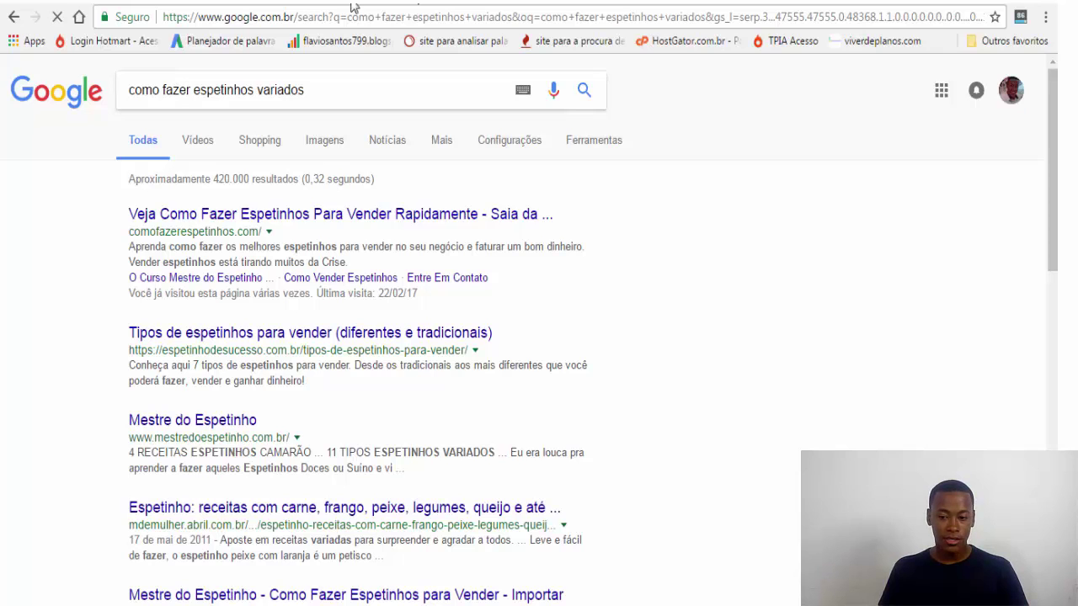
Step: Switch to the AdWords Keyword Planner and get keyword ideas for "como fazer espetinhos variados"
{"action": "key", "text": "ctrl+Tab"}
{"action": "scroll", "coordinate": [505, 304], "scroll_direction": "up", "scroll_amount": 1}
{"action": "scroll", "coordinate": [505, 303], "scroll_direction": "up", "scroll_amount": 8}
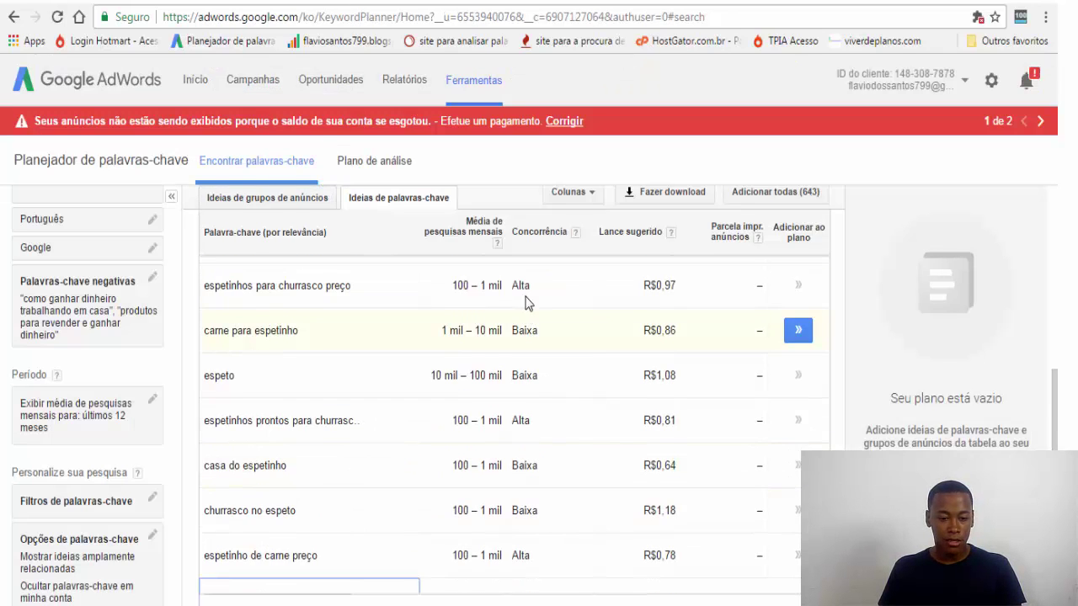
{"action": "double_click", "coordinate": [405, 240]}
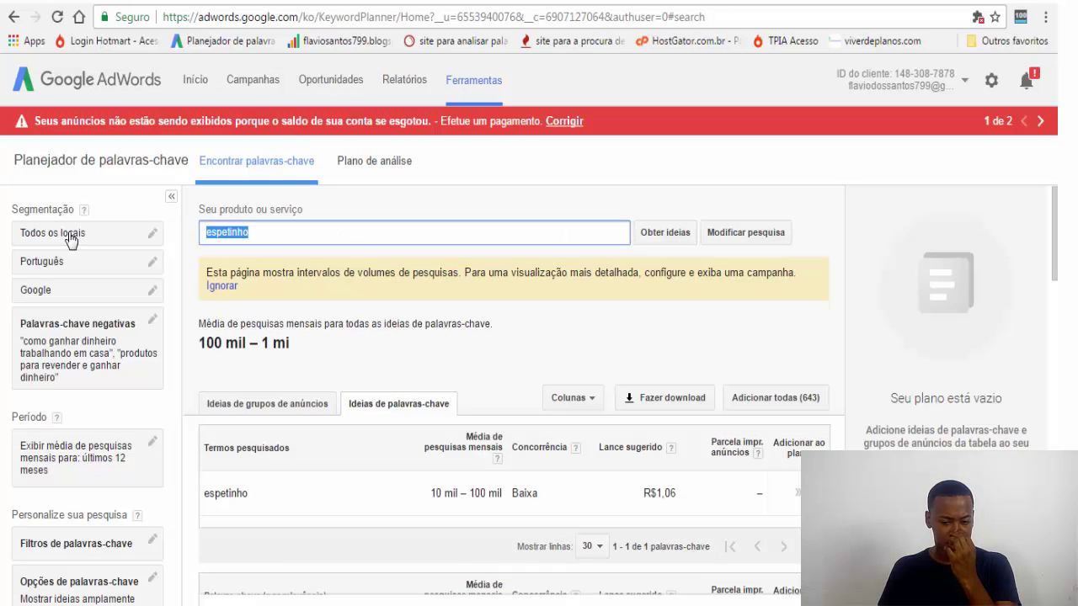
{"action": "type", "text": "como fazer espetinhos variados"}
{"action": "left_click", "coordinate": [655, 240]}
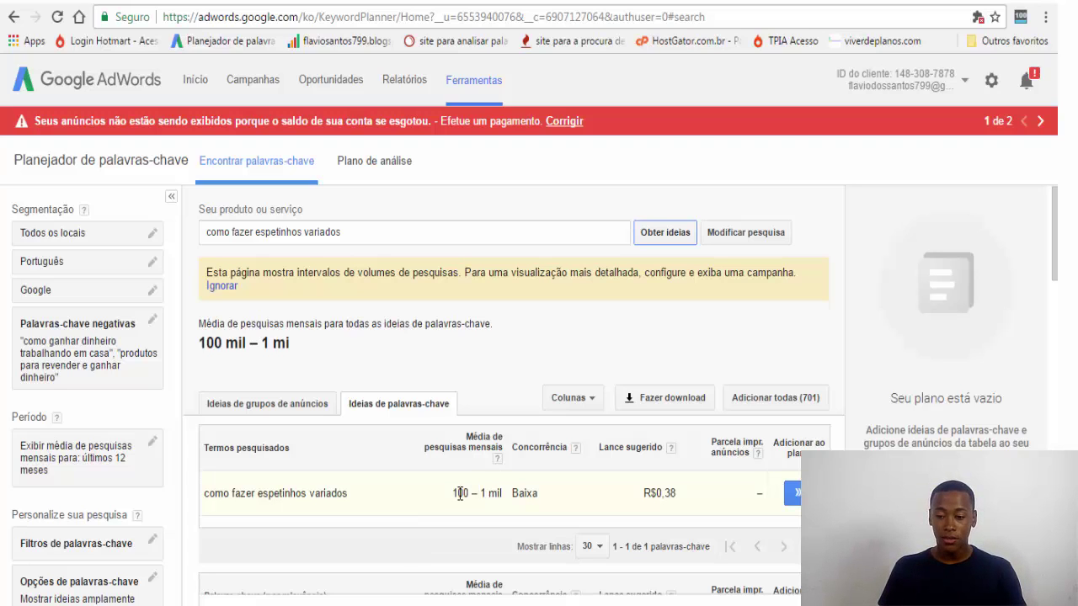
{"action": "mouse_move", "coordinate": [1054, 235]}
{"action": "left_mouse_down"}
{"action": "mouse_move", "coordinate": [1053, 325]}
{"action": "mouse_move", "coordinate": [1054, 232]}
{"action": "left_mouse_up"}
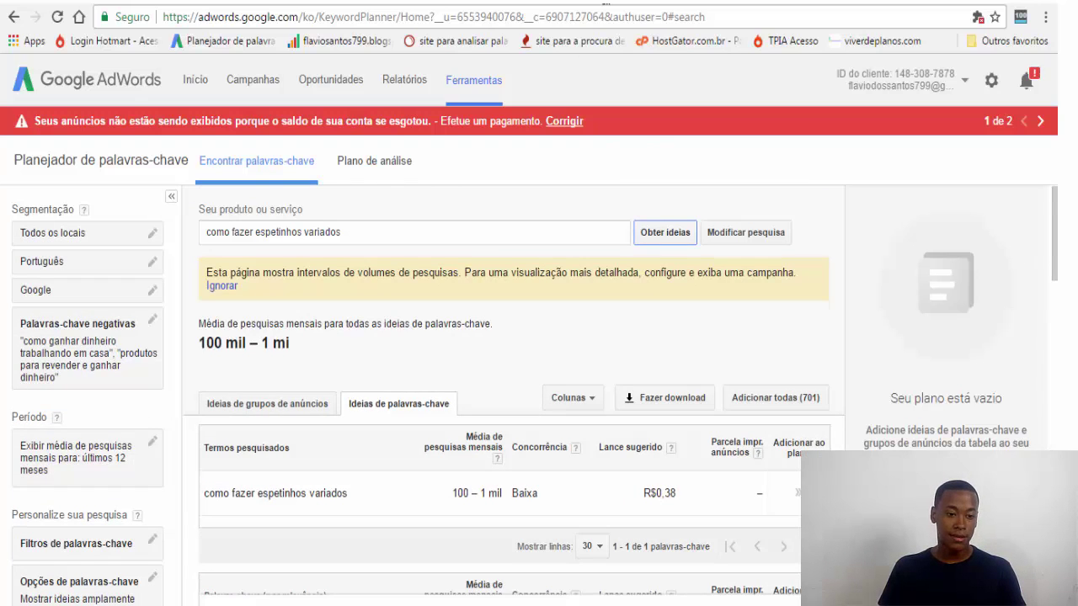
Step: Switch to Keyword Tool, search google.com.br for "como fazer espetinhos variados" and dismiss the sharing prompt
{"action": "left_click", "coordinate": [627, 5]}
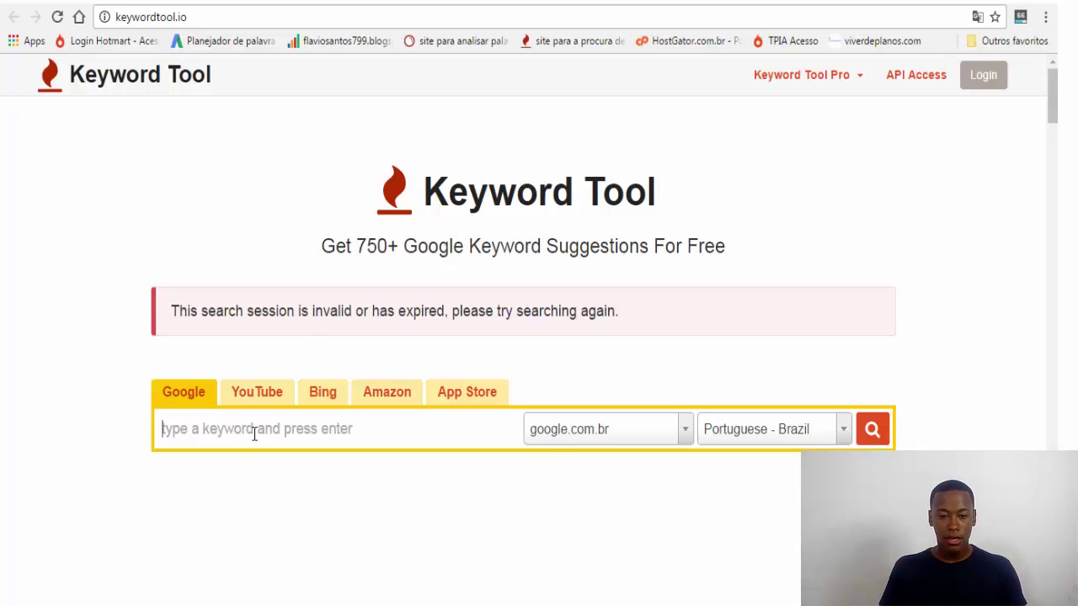
{"action": "key", "text": "ctrl+v"}
{"action": "key", "text": "Return"}
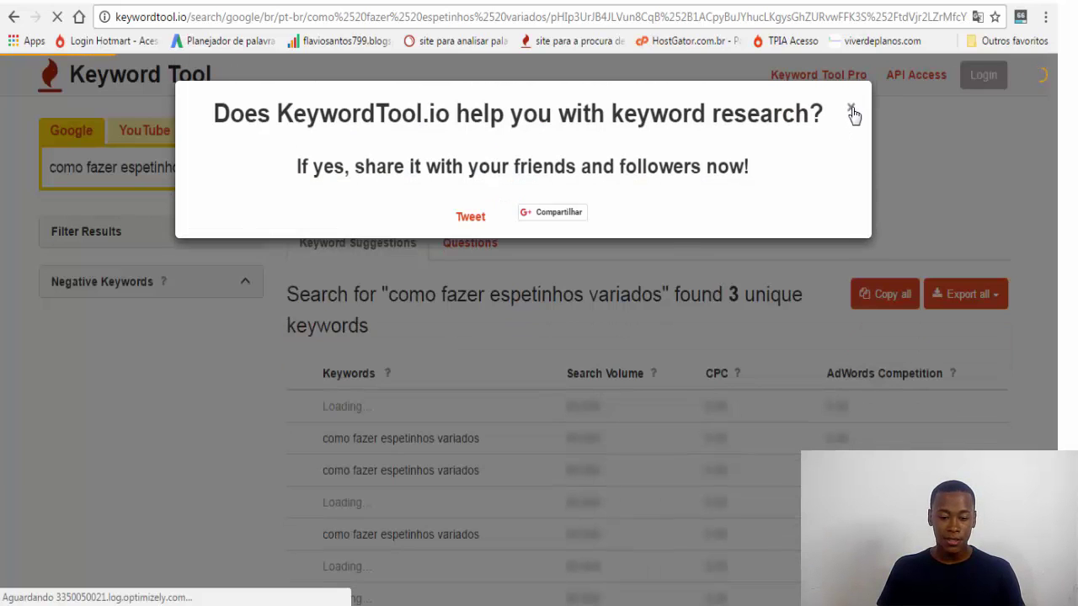
{"action": "left_click", "coordinate": [851, 116]}
Step: Examine the keyword suggestions listed for "como fazer espetinhos variados"
{"action": "scroll", "coordinate": [582, 411], "scroll_direction": "down", "scroll_amount": 1}
{"action": "scroll", "coordinate": [582, 410], "scroll_direction": "down", "scroll_amount": 2}
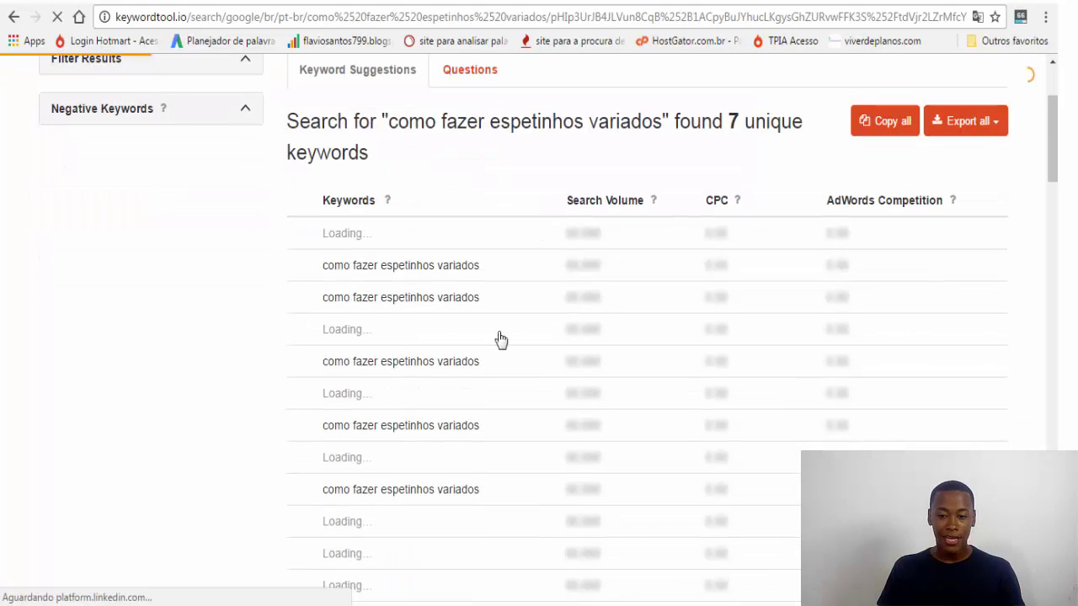
{"action": "scroll", "coordinate": [390, 284], "scroll_direction": "up", "scroll_amount": 3}
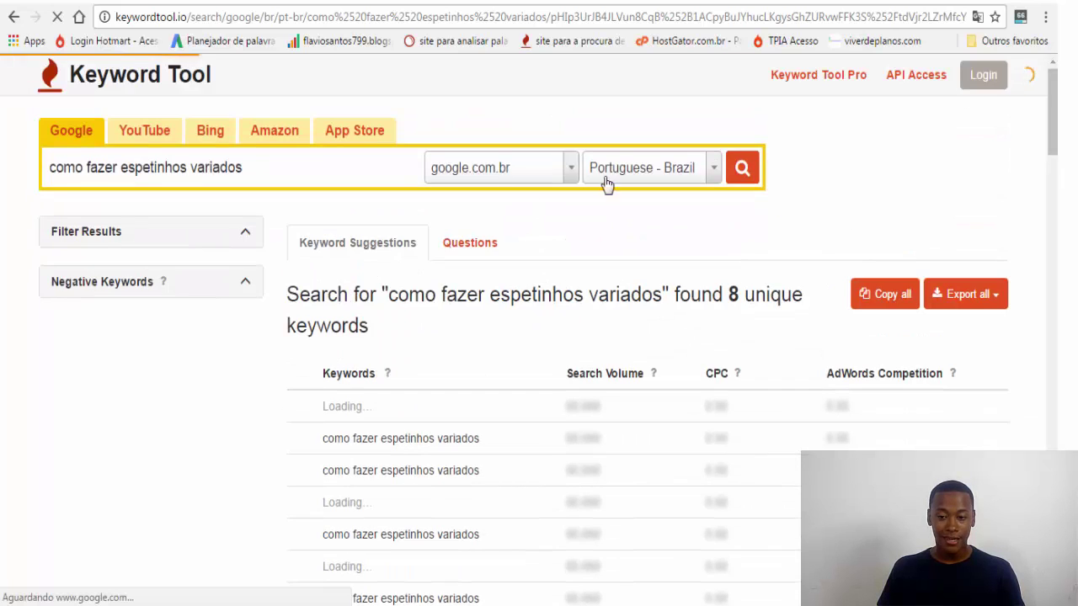
{"action": "scroll", "coordinate": [506, 244], "scroll_direction": "down", "scroll_amount": 2}
{"action": "scroll", "coordinate": [539, 337], "scroll_direction": "up", "scroll_amount": 2}
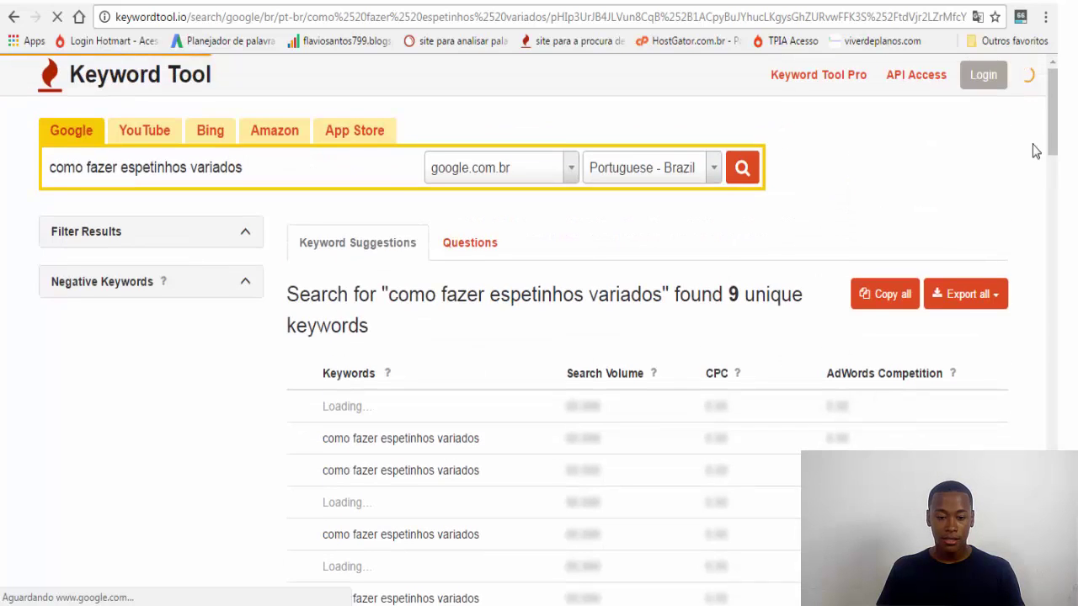
{"action": "scroll", "coordinate": [539, 337], "scroll_direction": "down", "scroll_amount": 4}
{"action": "scroll", "coordinate": [899, 204], "scroll_direction": "down", "scroll_amount": 1}
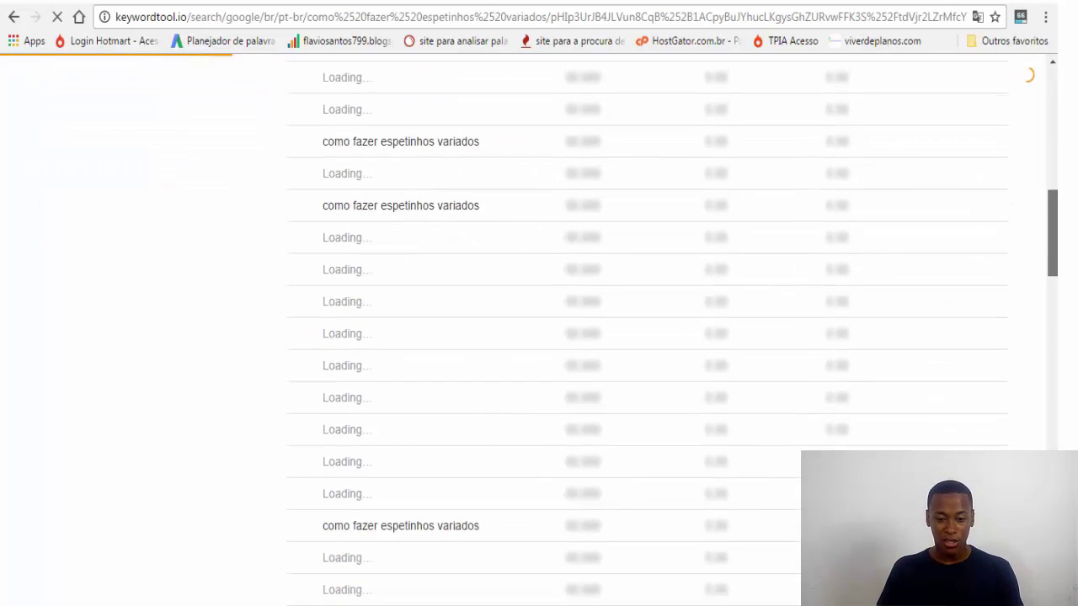
Step: Shorten the Keyword Tool search to "como fazer espetinhos" and review the suggested keywords
{"action": "scroll", "coordinate": [900, 205], "scroll_direction": "up", "scroll_amount": 4}
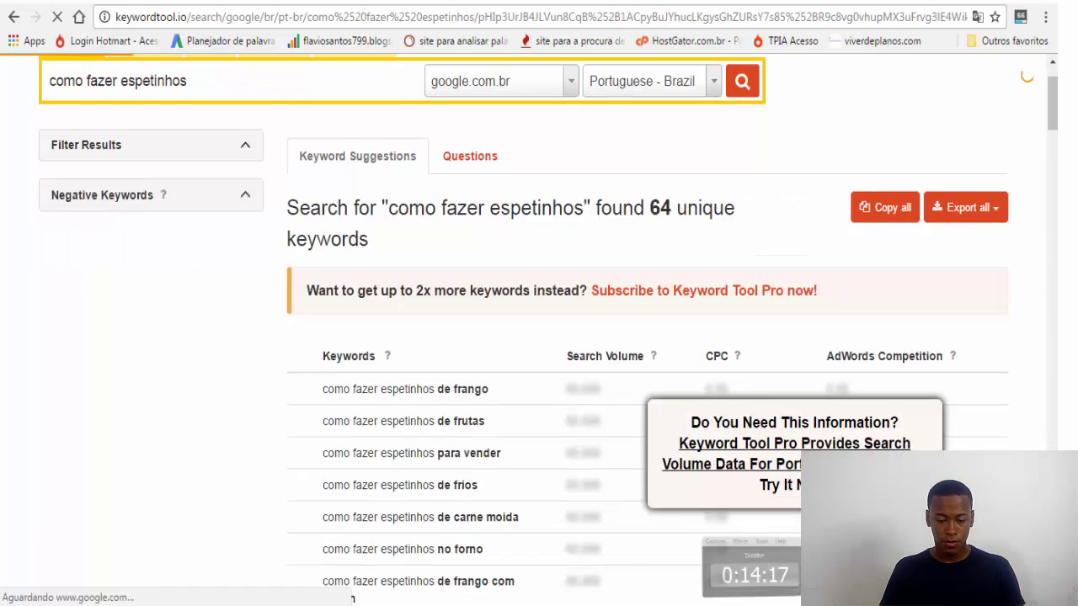
{"action": "scroll", "coordinate": [430, 336], "scroll_direction": "down", "scroll_amount": 1}
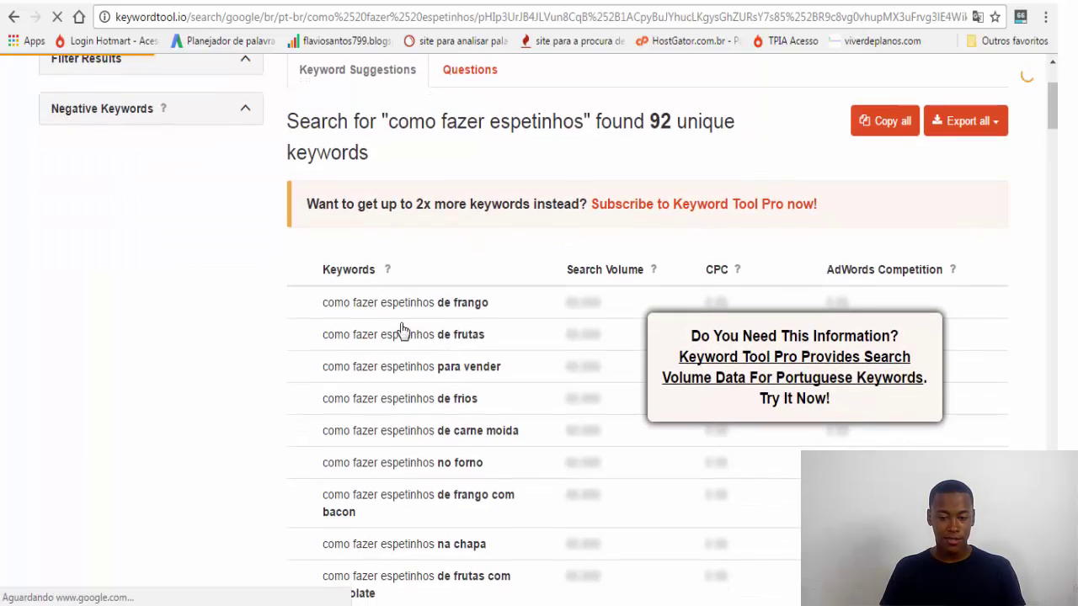
{"action": "scroll", "coordinate": [202, 284], "scroll_direction": "up", "scroll_amount": 2}
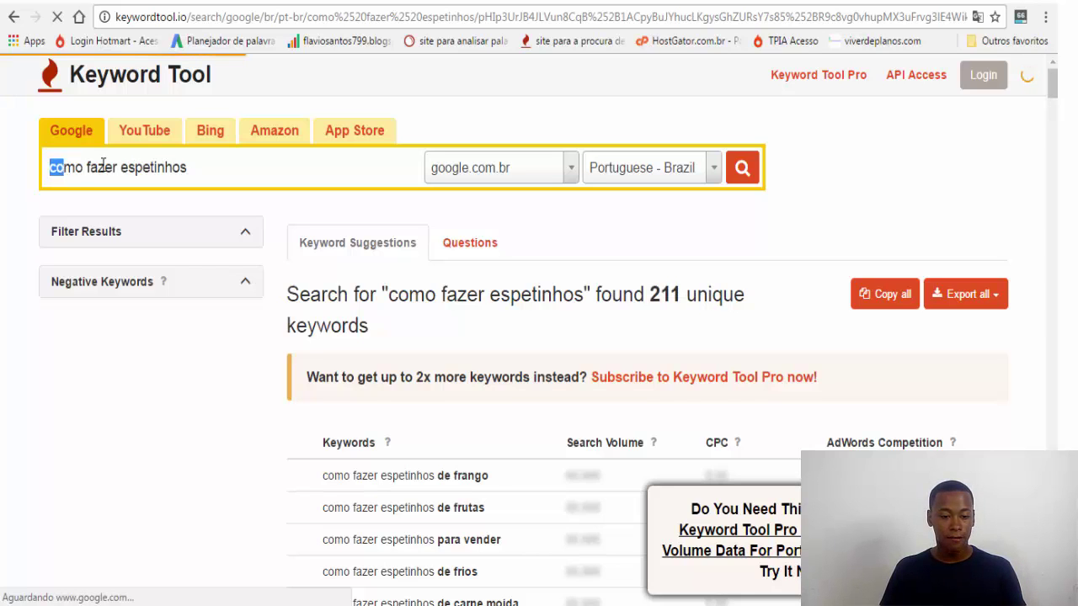
{"action": "left_click_drag", "start_coordinate": [102, 165], "coordinate": [208, 166]}
{"action": "scroll", "coordinate": [353, 269], "scroll_direction": "down", "scroll_amount": 3}
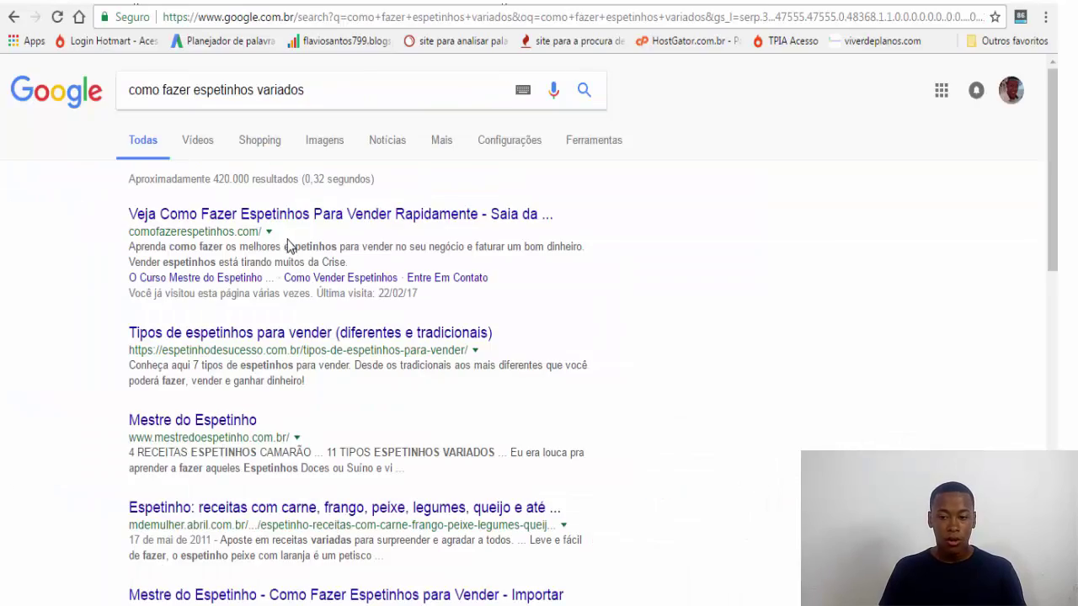
Step: Review Google's results and related searches for "como fazer espetinhos variados" again, along with the term's Google Trends page
{"action": "scroll", "coordinate": [539, 328], "scroll_direction": "down", "scroll_amount": 8}
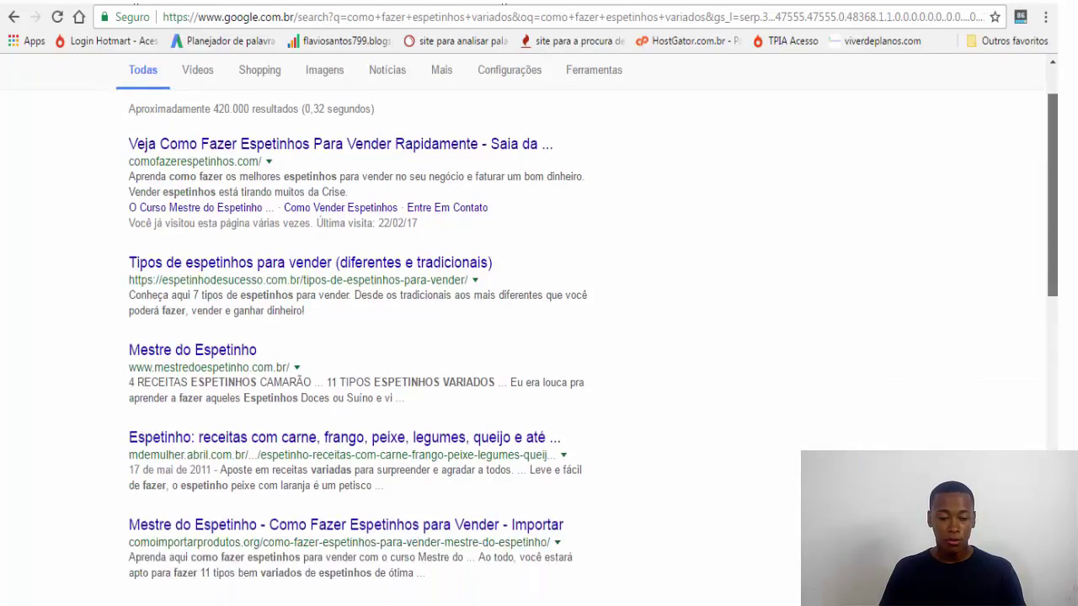
{"action": "scroll", "coordinate": [454, 370], "scroll_direction": "up", "scroll_amount": 5}
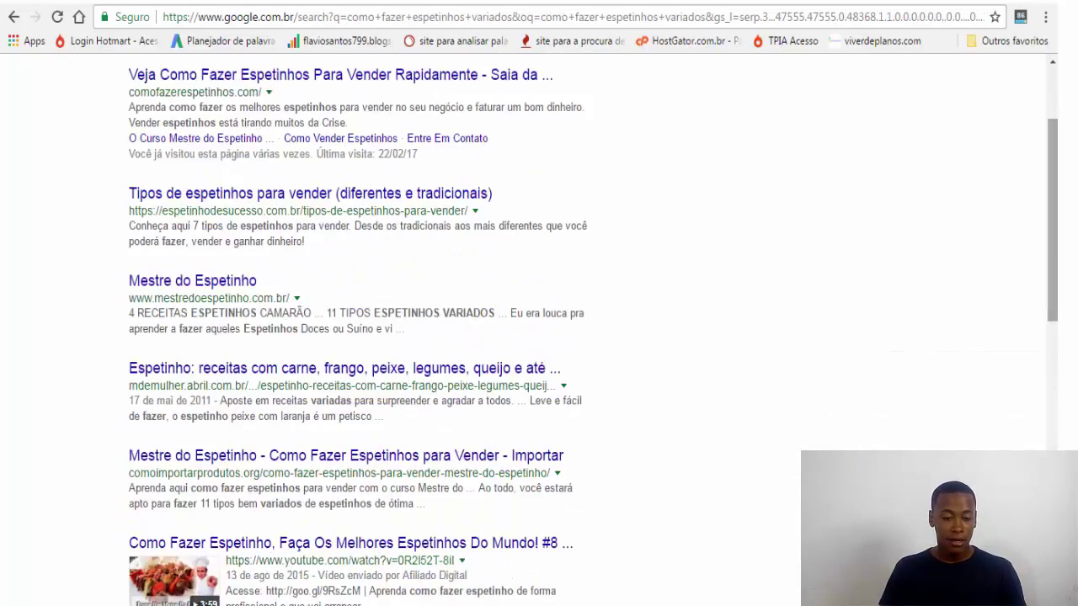
{"action": "scroll", "coordinate": [455, 371], "scroll_direction": "down", "scroll_amount": 9}
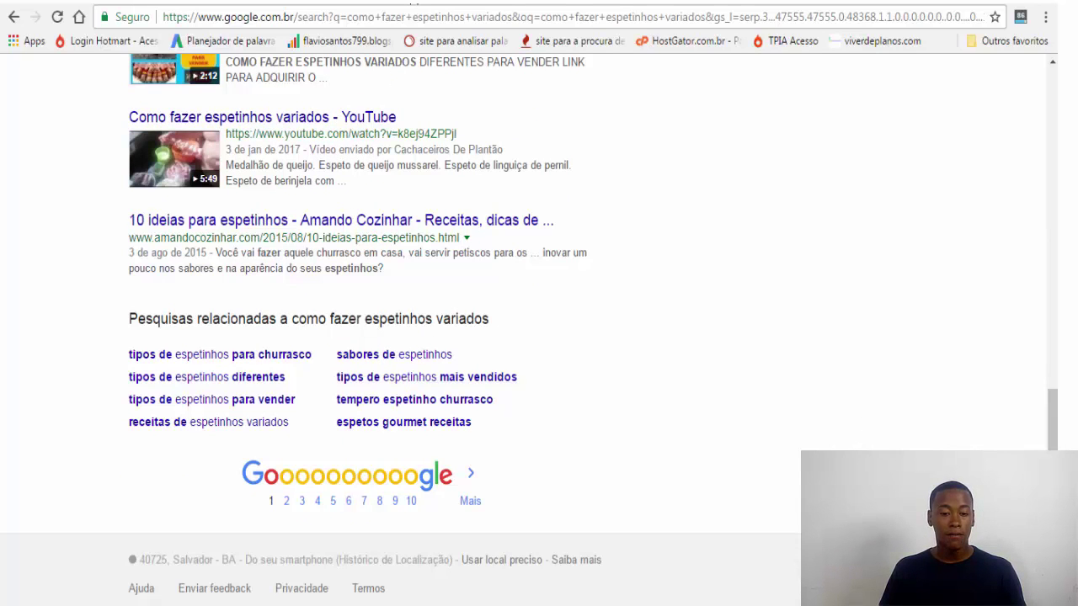
{"action": "left_click", "coordinate": [412, 4]}
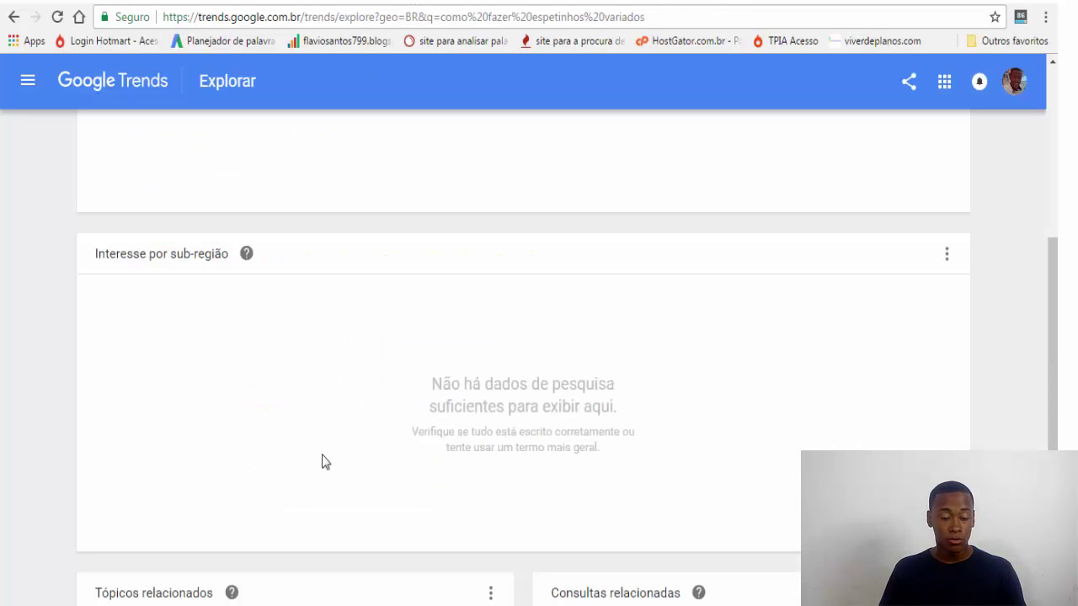
{"action": "scroll", "coordinate": [325, 462], "scroll_direction": "up", "scroll_amount": 6}
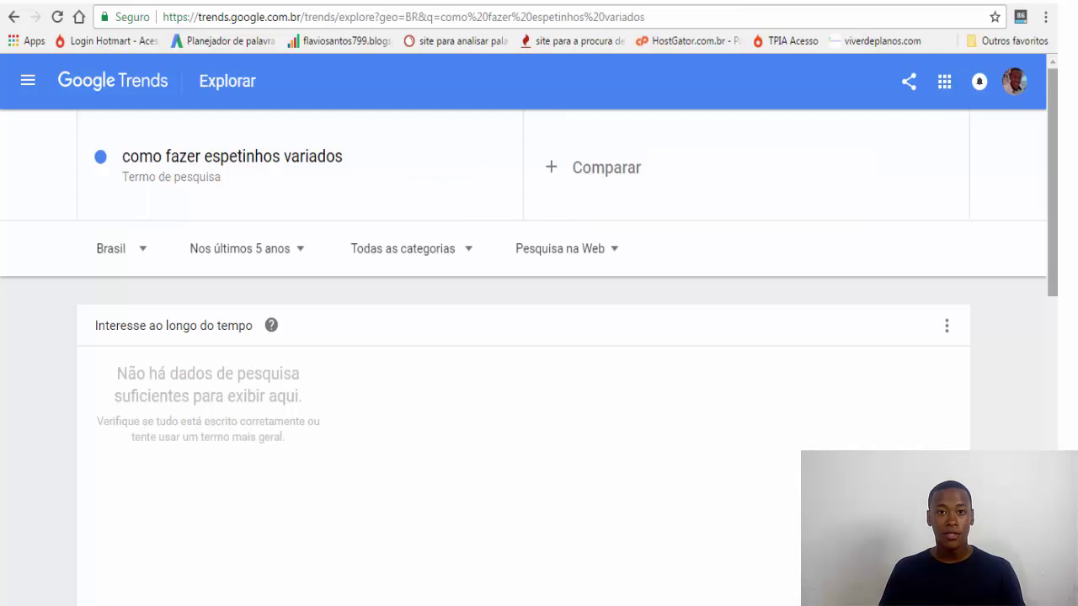